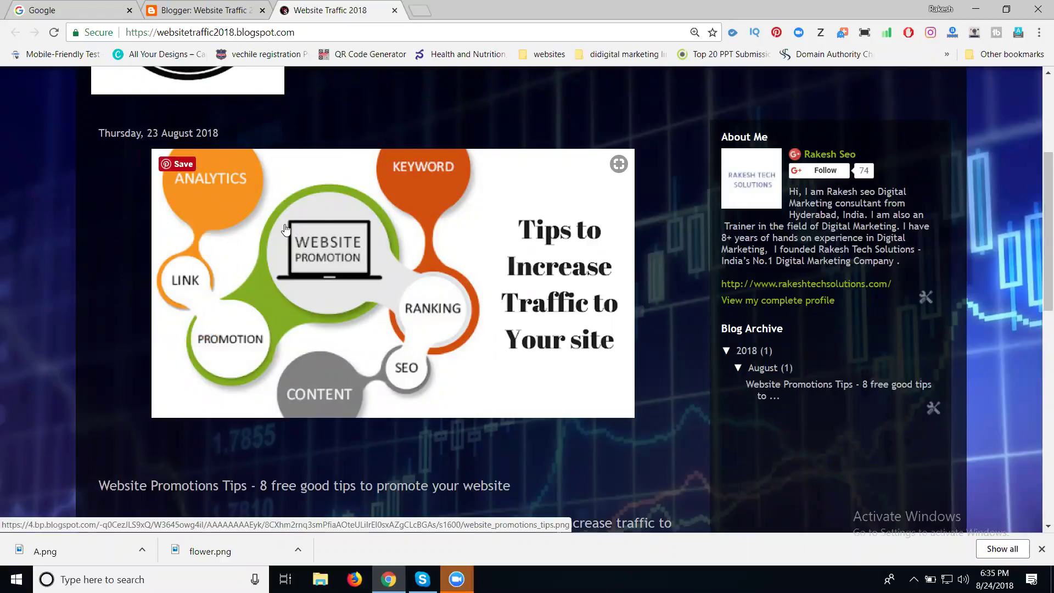
Open the layout settings of the Website Traffic 2018 blog at the Cross-column section.
scroll(192, 160, up, 1)
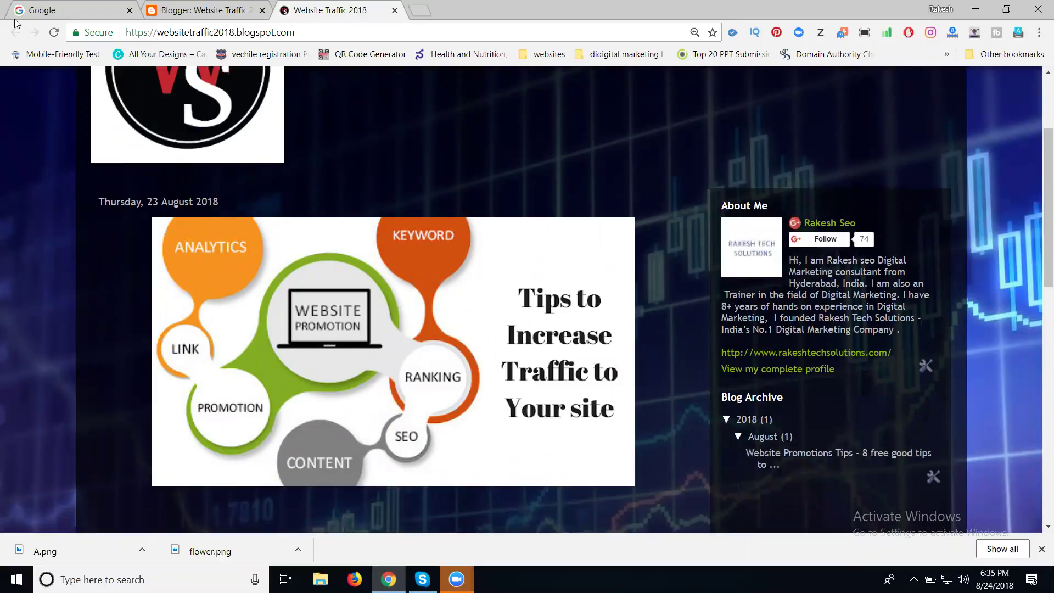
click(172, 8)
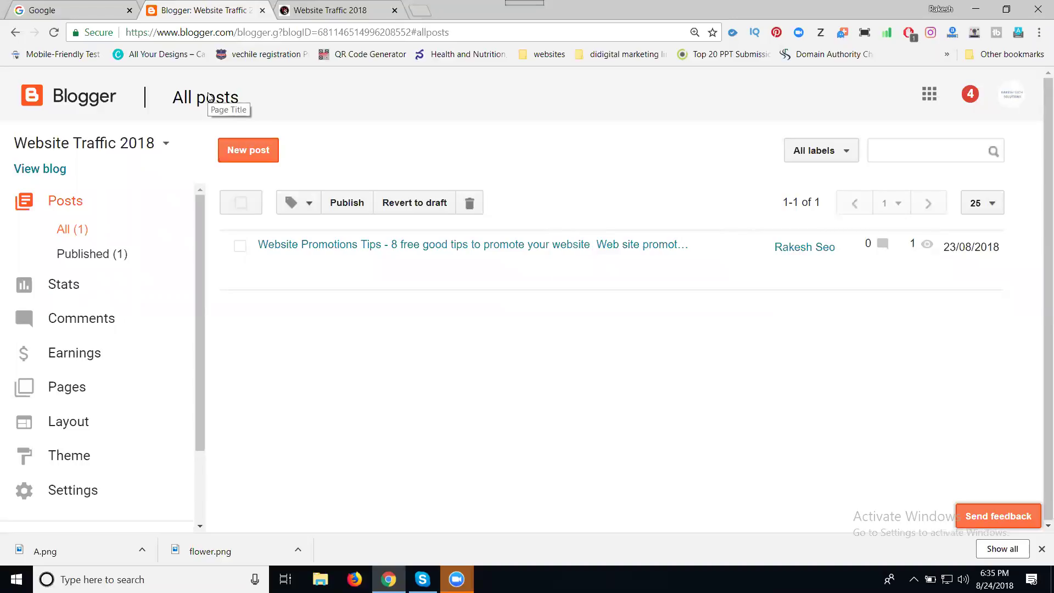
click(100, 422)
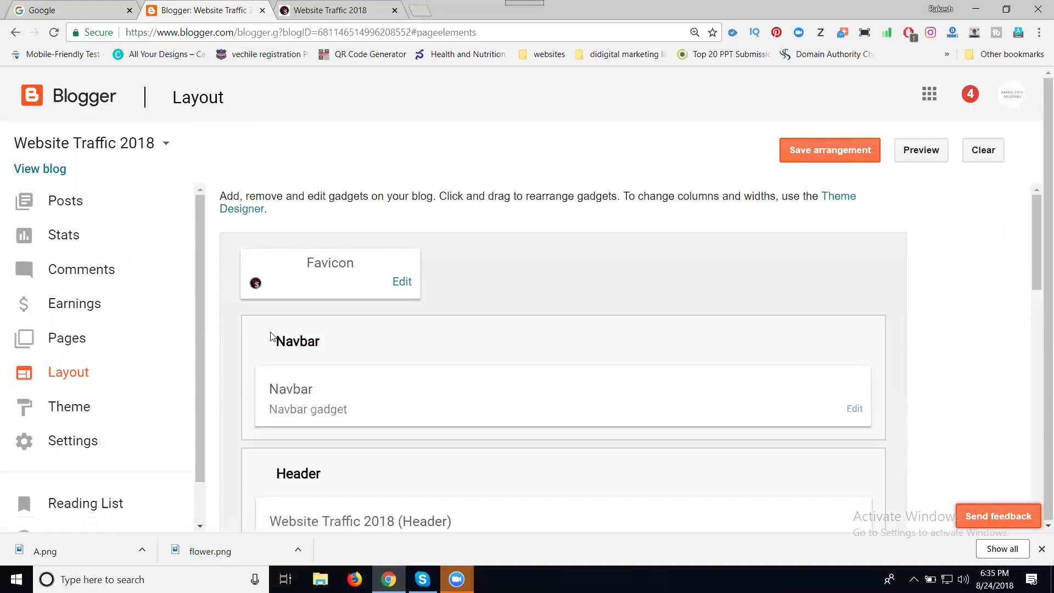
scroll(273, 337, down, 4)
scroll(273, 336, down, 1)
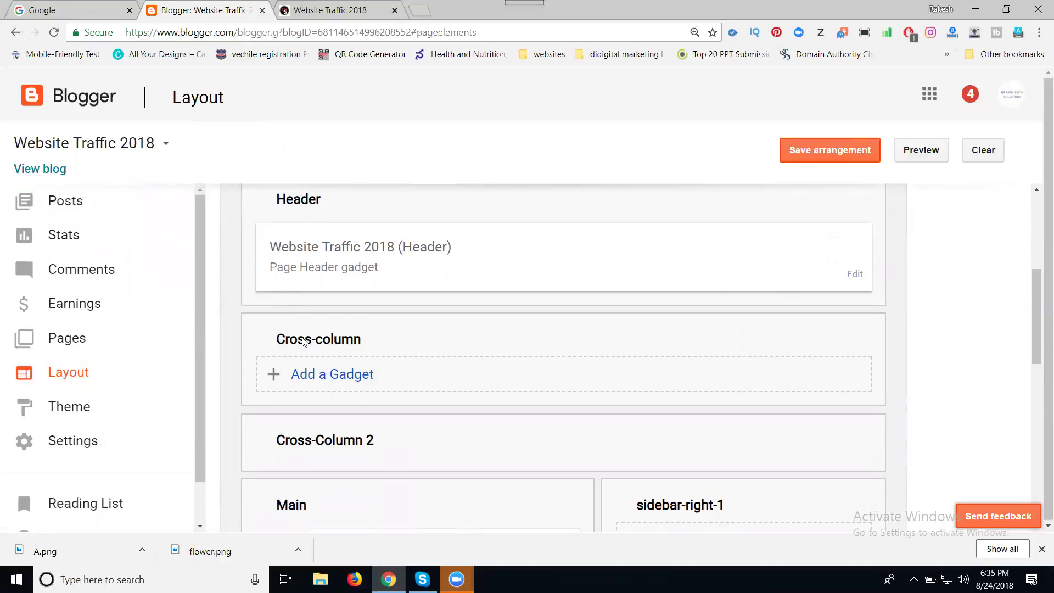
Add a Pages gadget titled Pages to the Cross-column section, with the Home page shown.
click(309, 379)
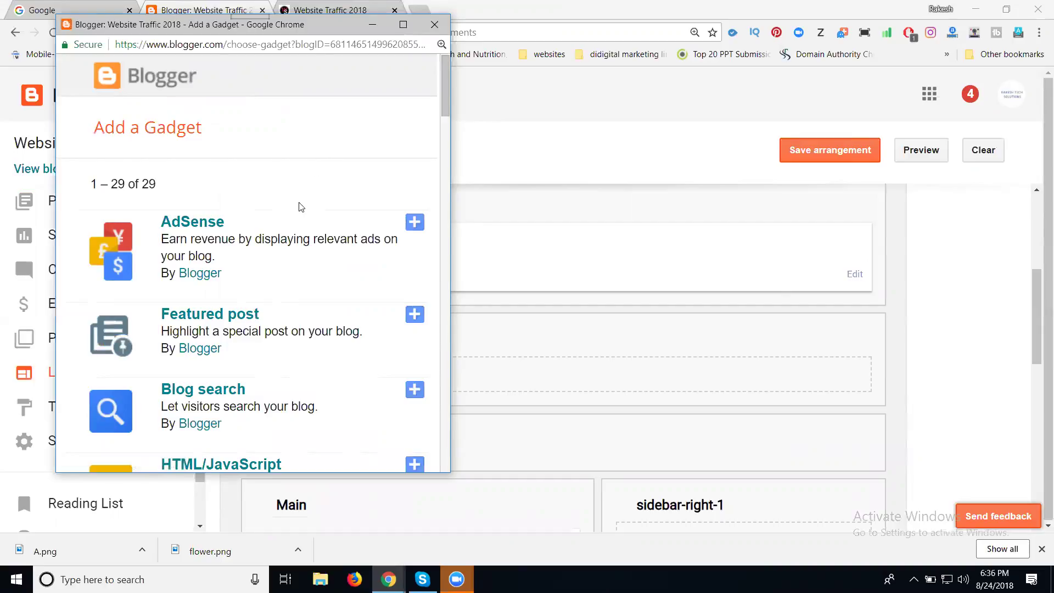
scroll(240, 206, down, 7)
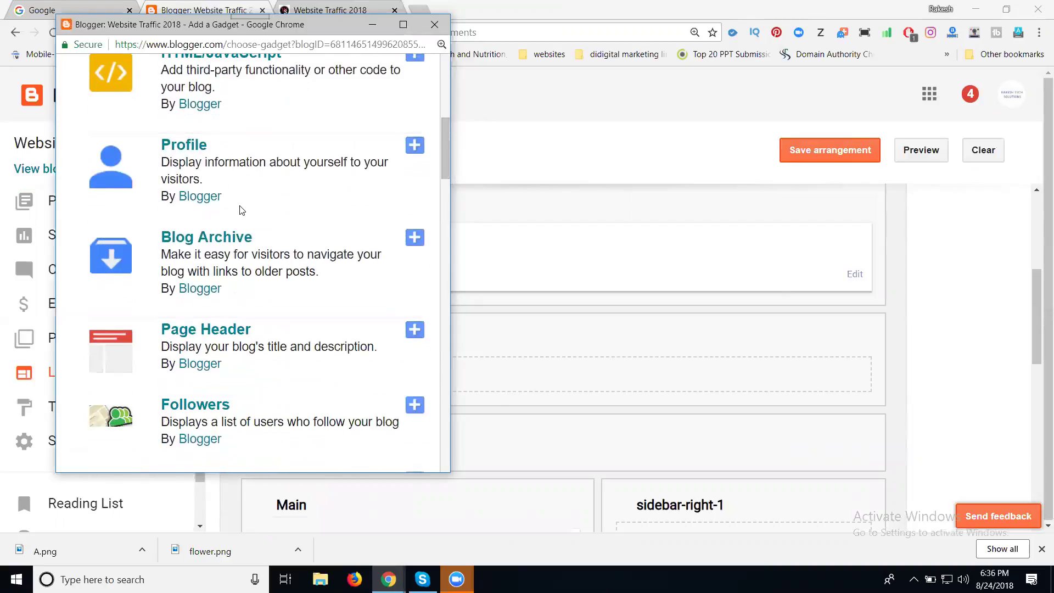
scroll(241, 210, down, 8)
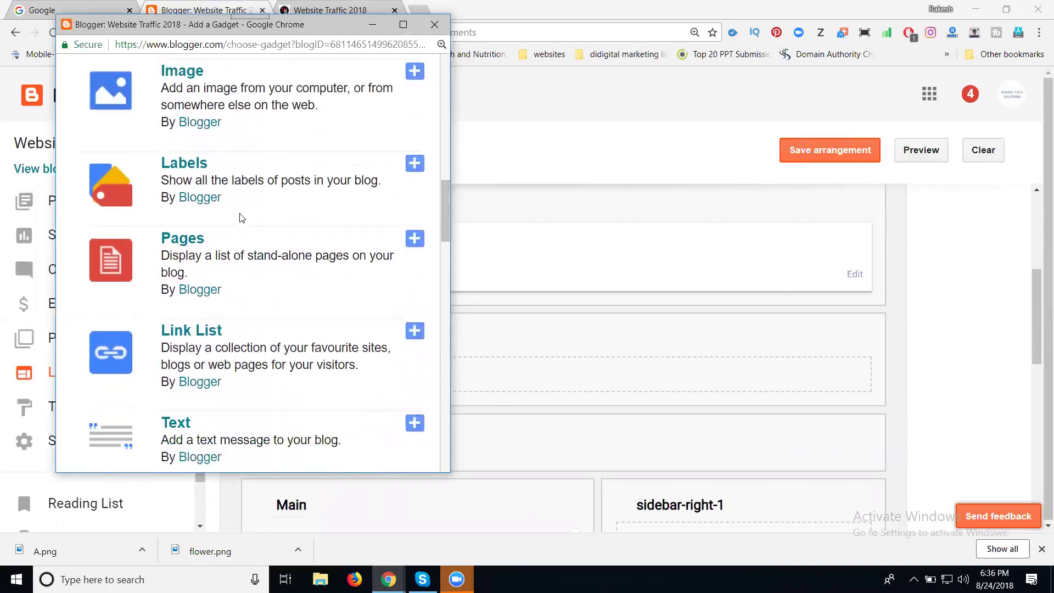
scroll(242, 219, down, 6)
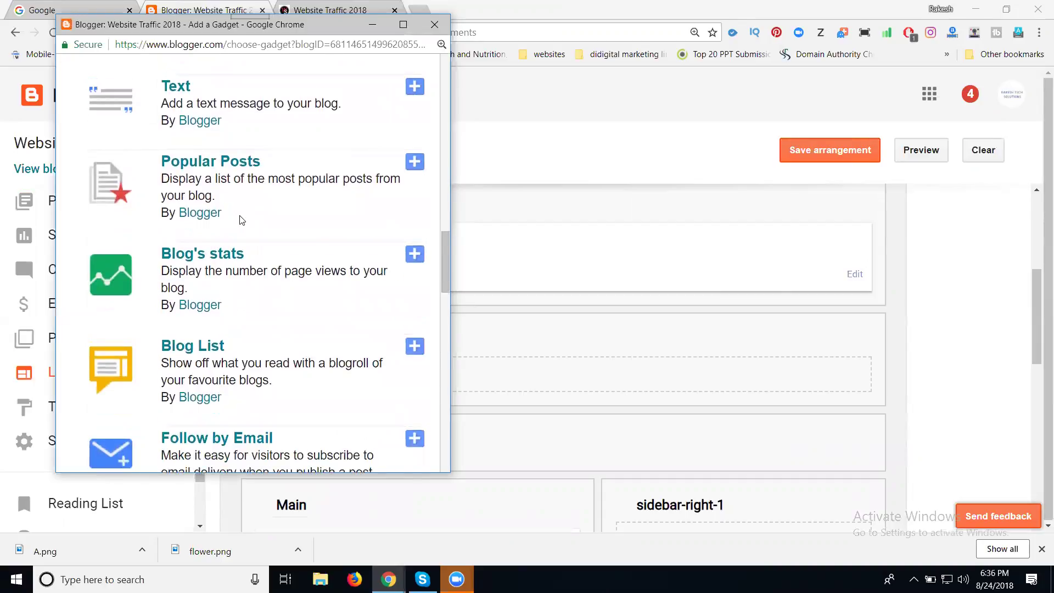
scroll(240, 220, up, 5)
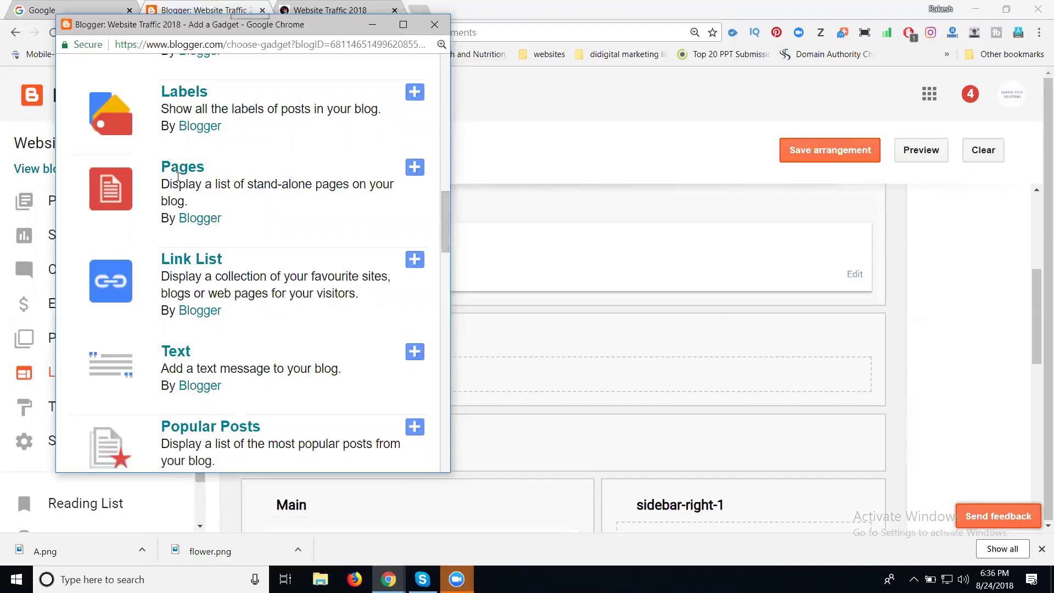
drag(161, 181, 227, 182)
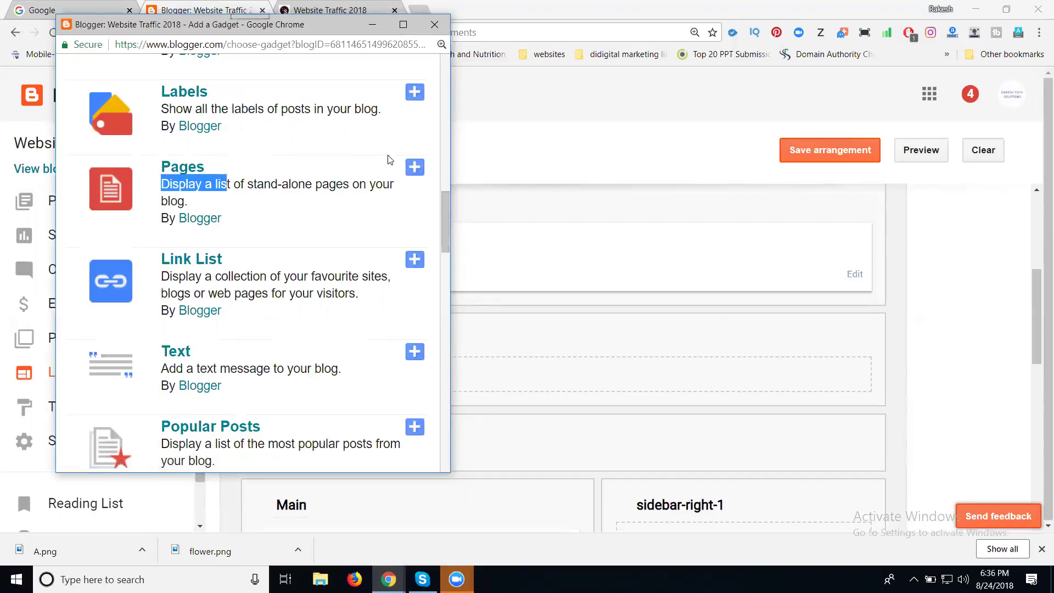
click(409, 169)
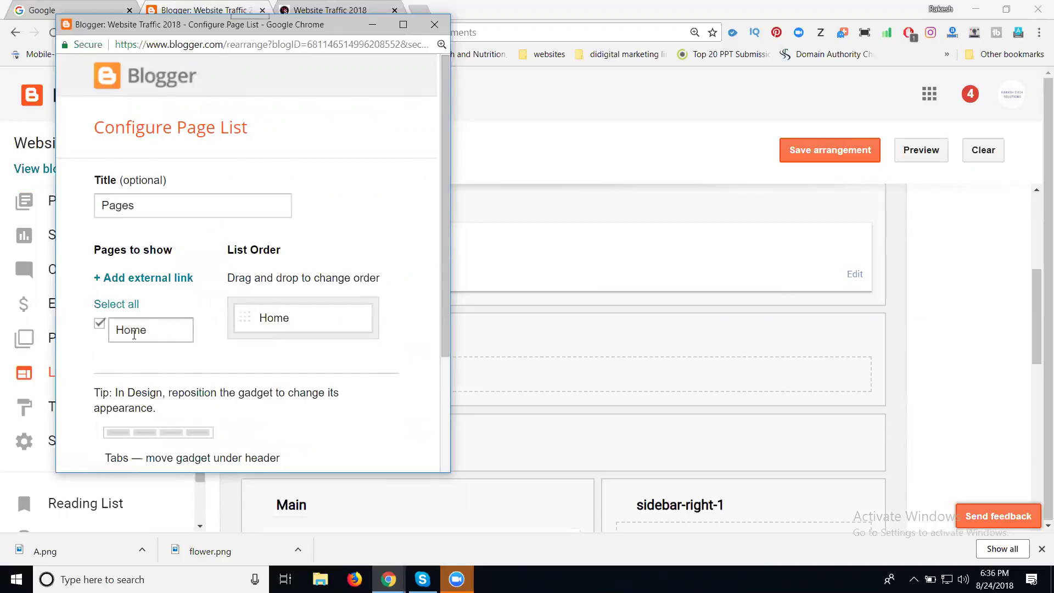
scroll(134, 335, down, 3)
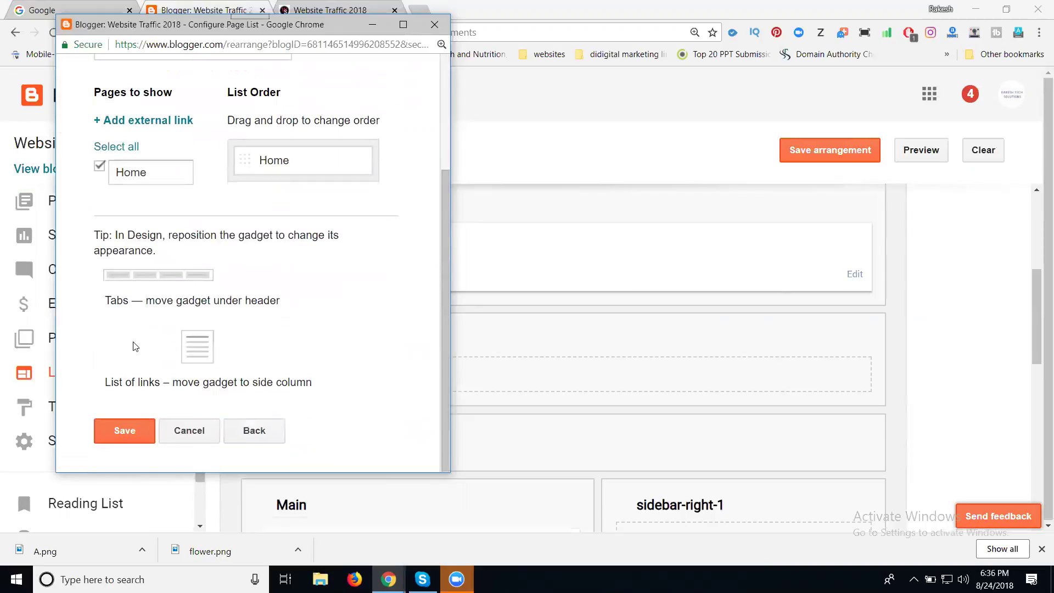
click(121, 430)
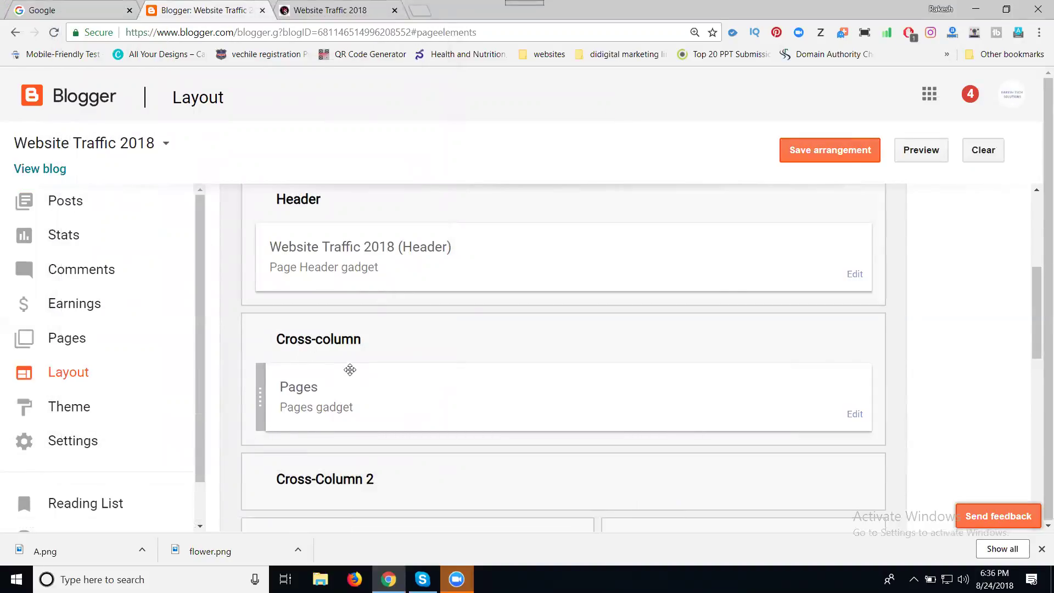
Remove the Pages gadget from the Cross-column section.
click(855, 416)
scroll(264, 400, down, 3)
click(258, 433)
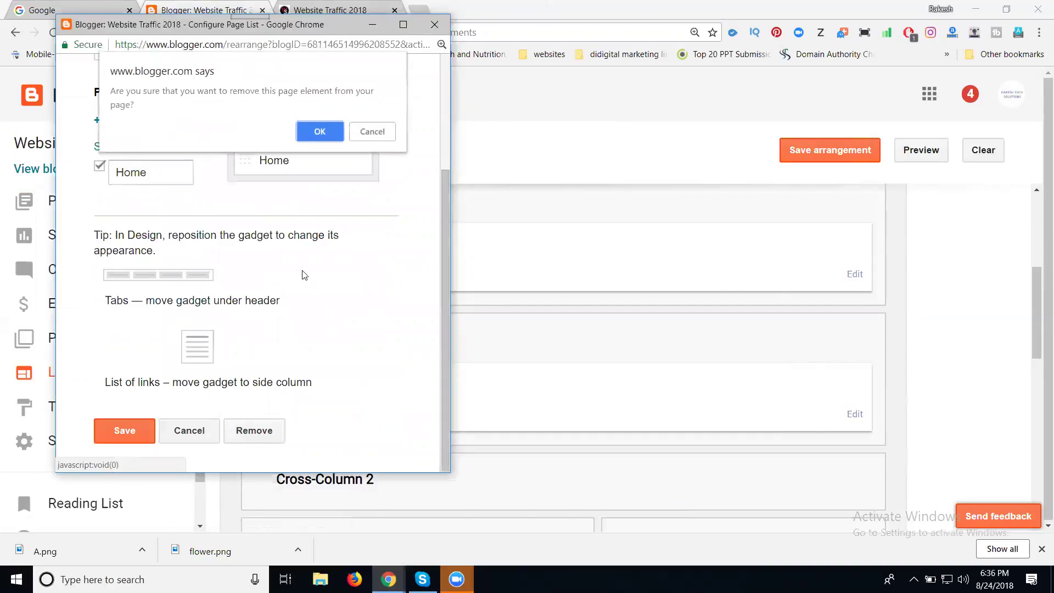
click(319, 131)
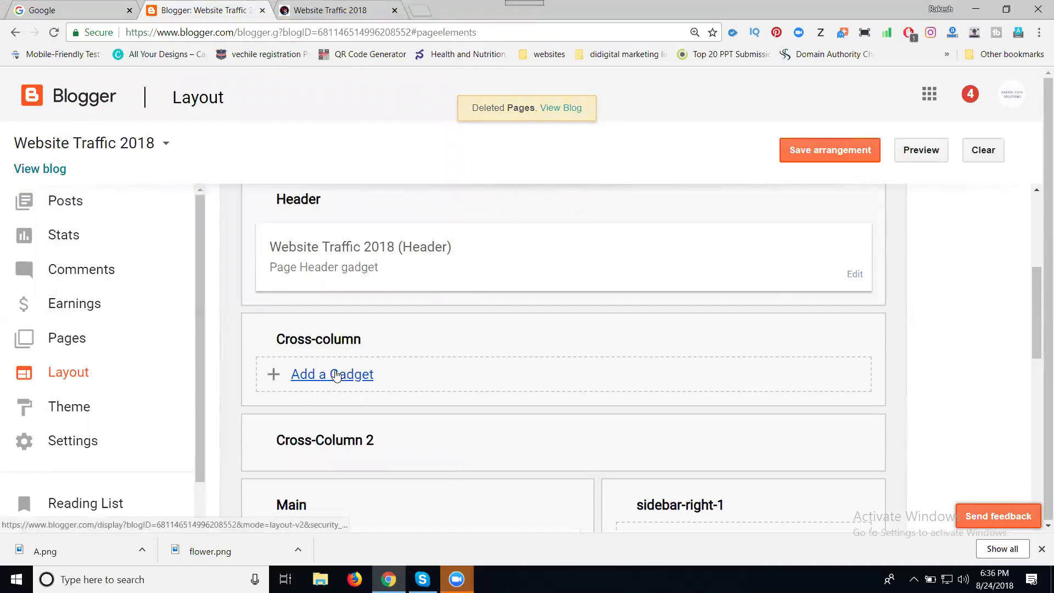
Add the Pages gadget with the Home page to the empty Cross-column section again and save the layout arrangement.
click(337, 375)
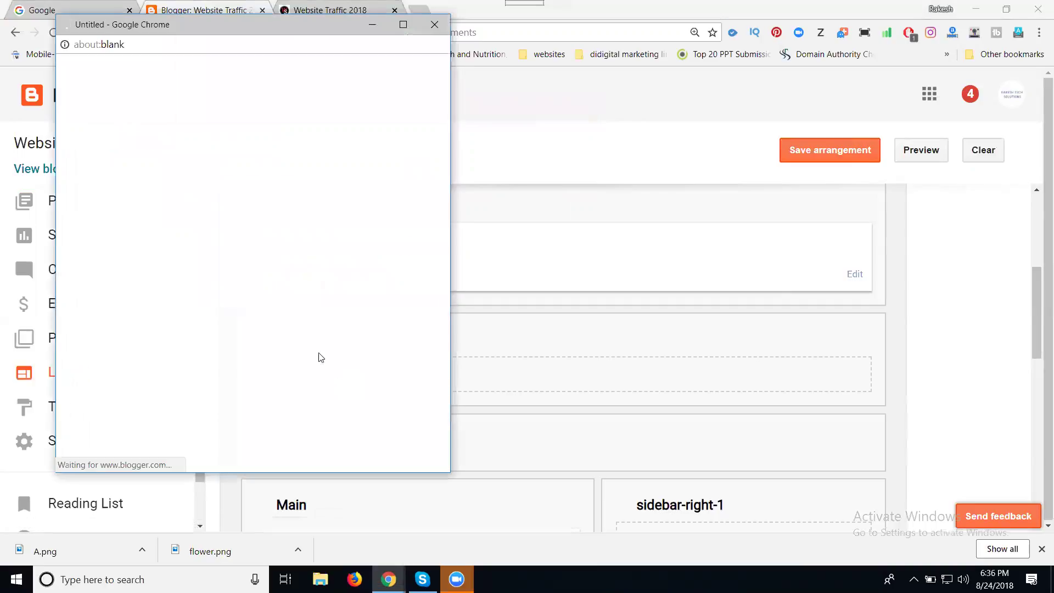
scroll(222, 191, down, 8)
scroll(222, 191, down, 4)
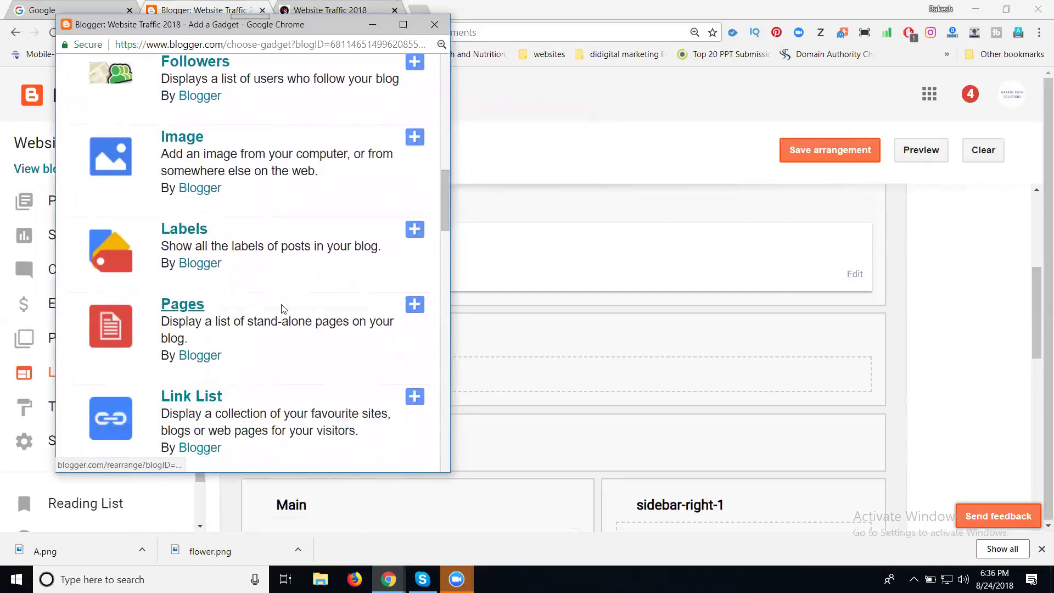
click(415, 305)
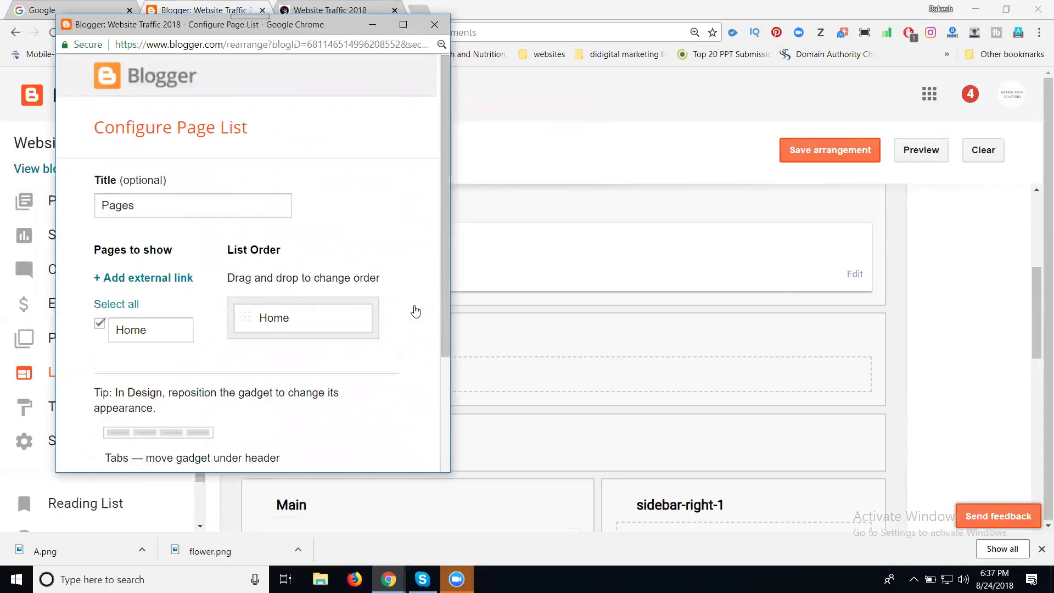
scroll(132, 417, down, 3)
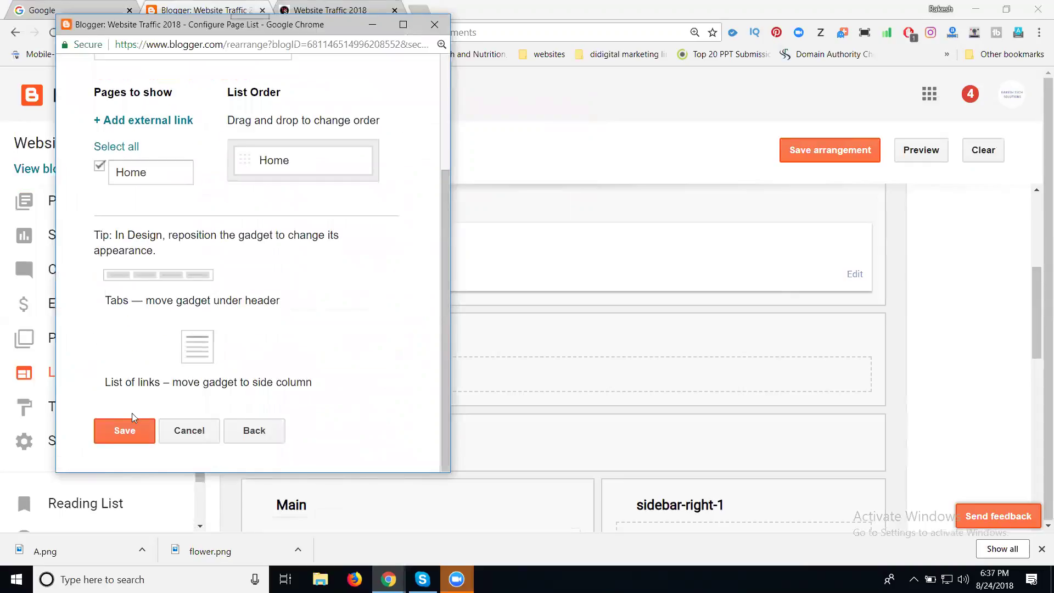
click(122, 433)
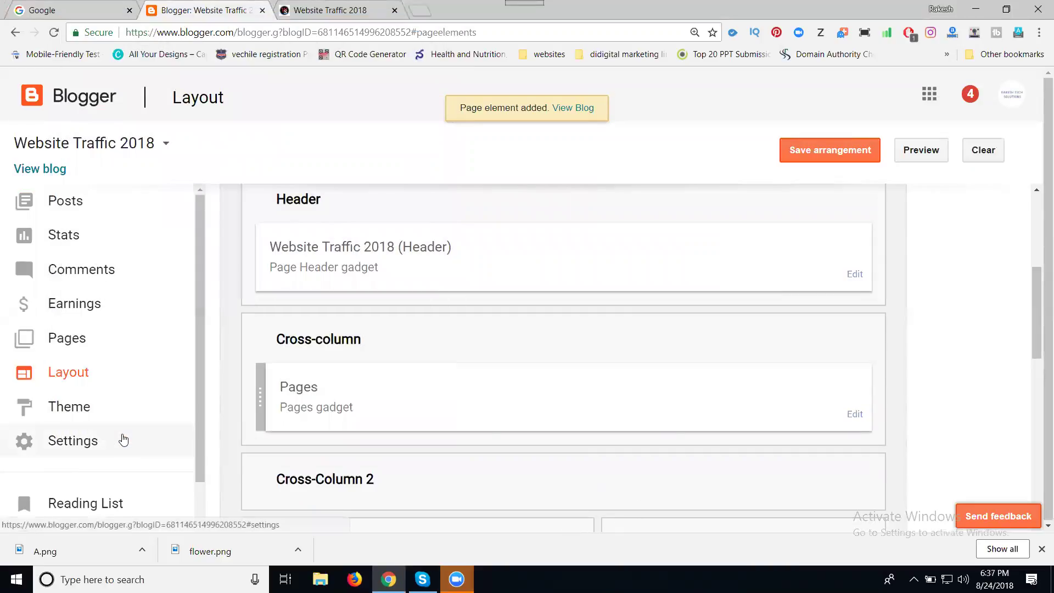
click(823, 154)
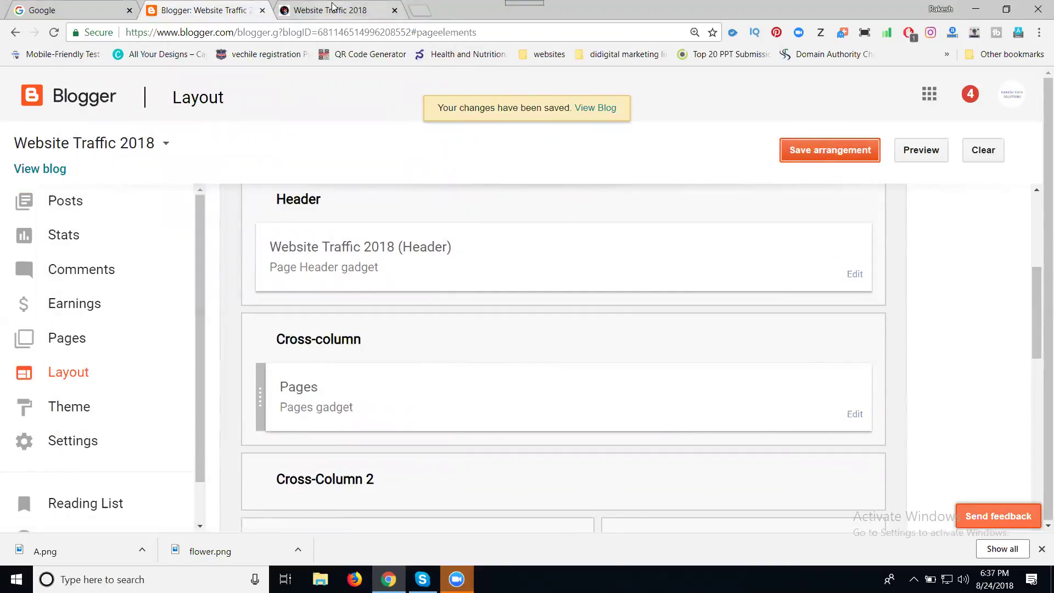
Reload the live blog and check the page menu beneath the header logo.
click(332, 8)
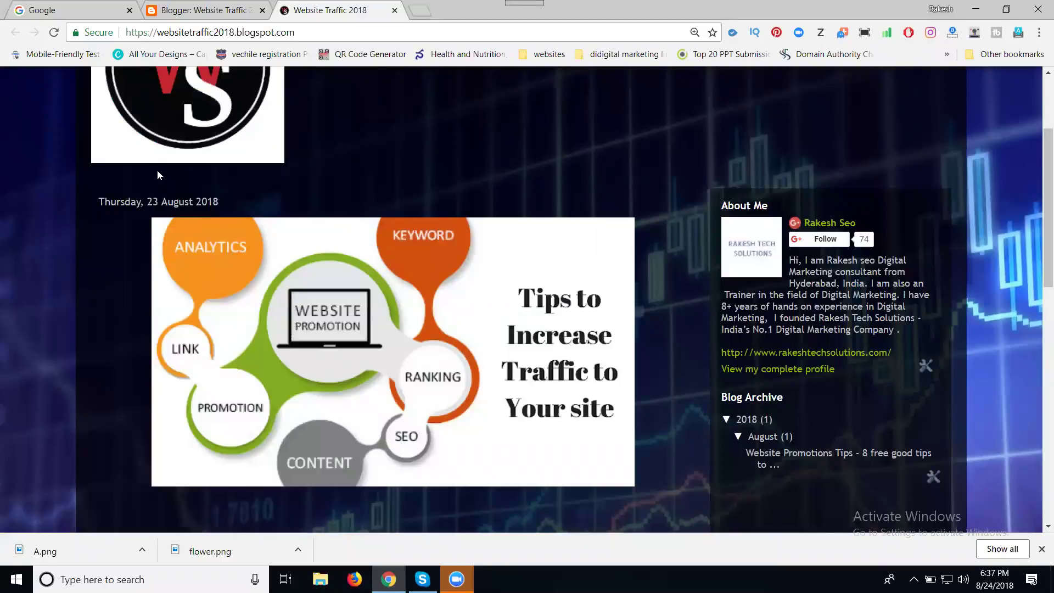
click(55, 34)
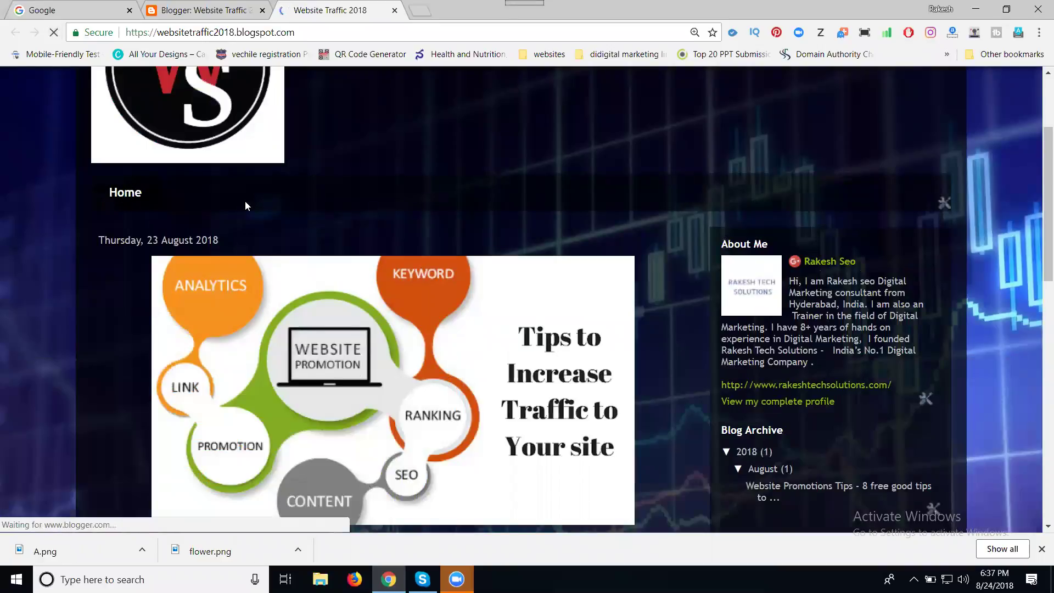
scroll(257, 202, down, 12)
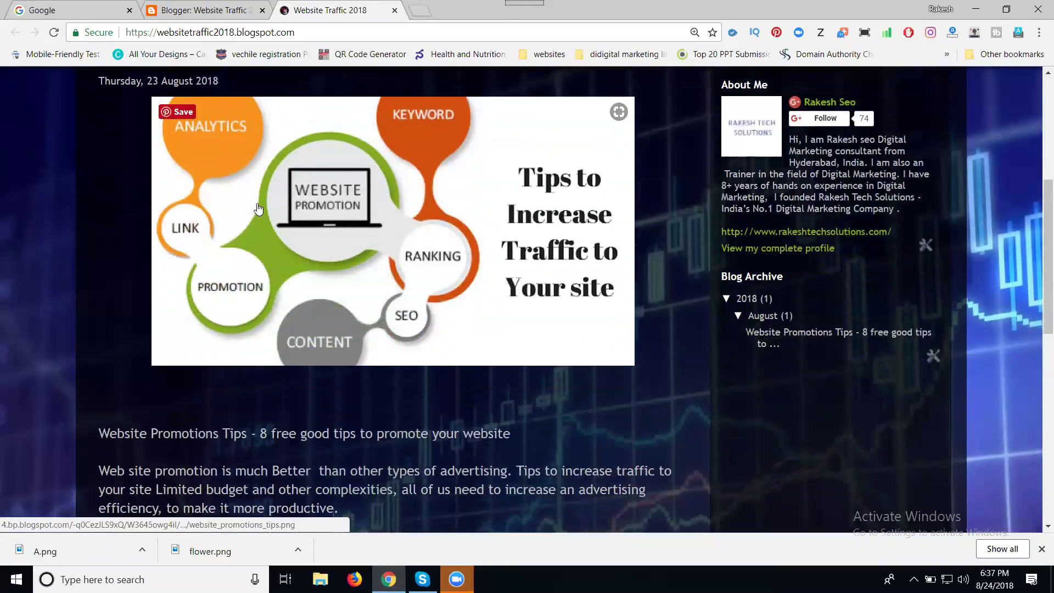
scroll(258, 206, up, 12)
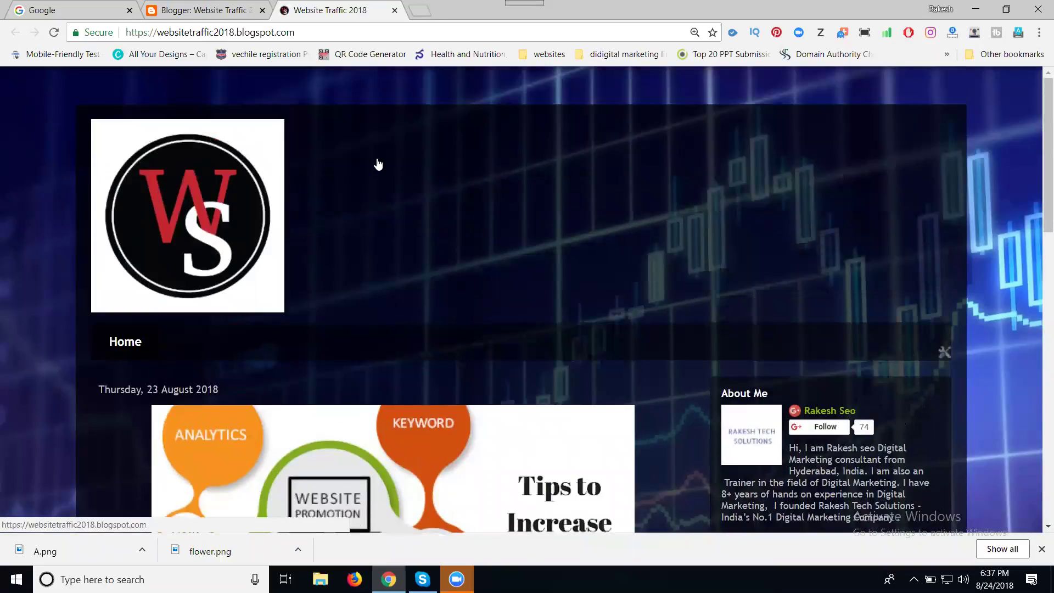
Customise the blog theme with the Business background image of walking people and apply it to the blog.
click(206, 10)
click(98, 407)
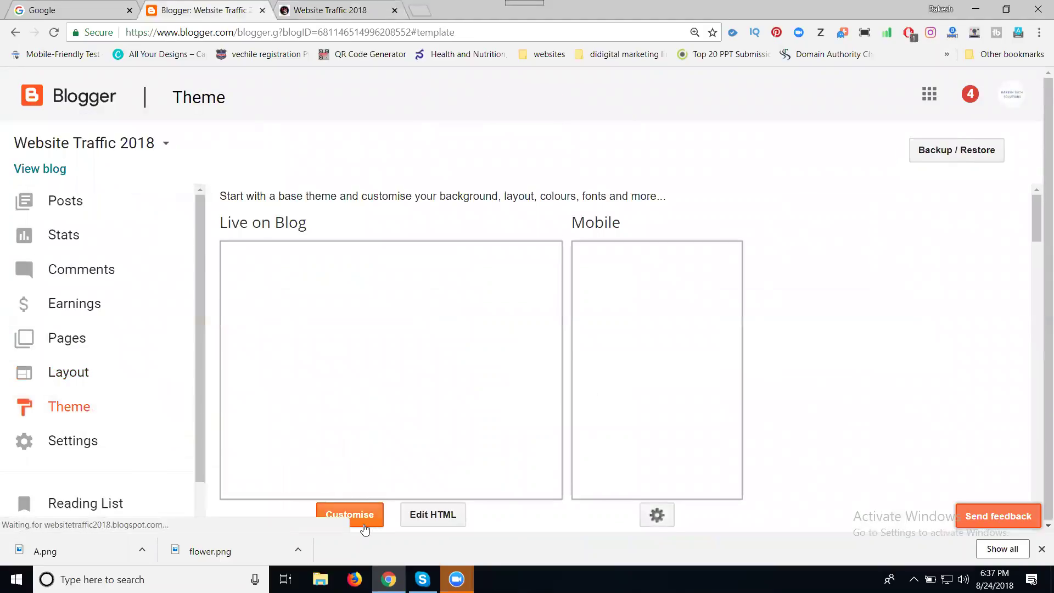
click(363, 522)
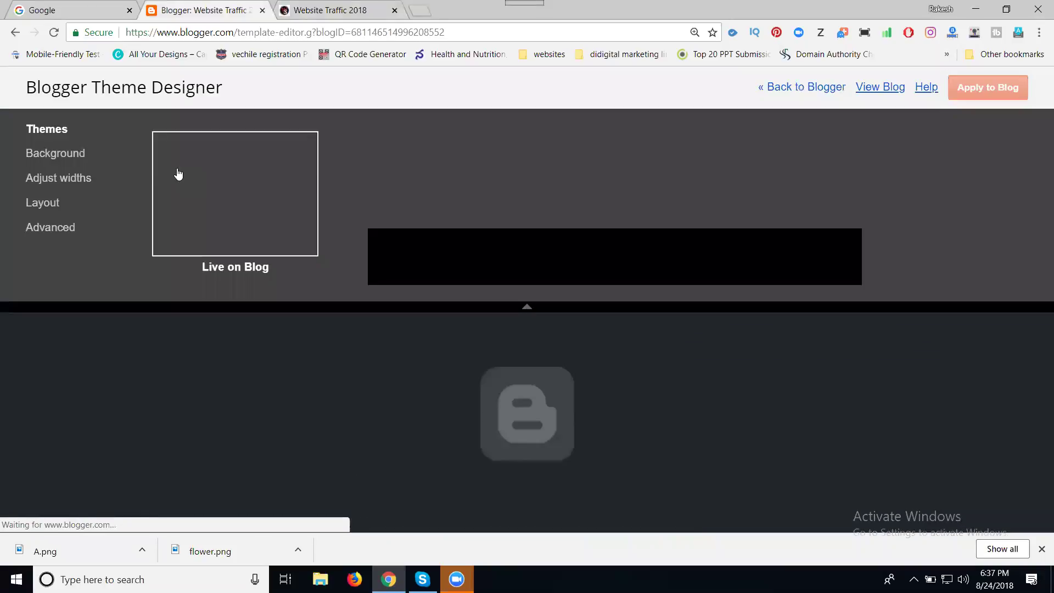
click(57, 154)
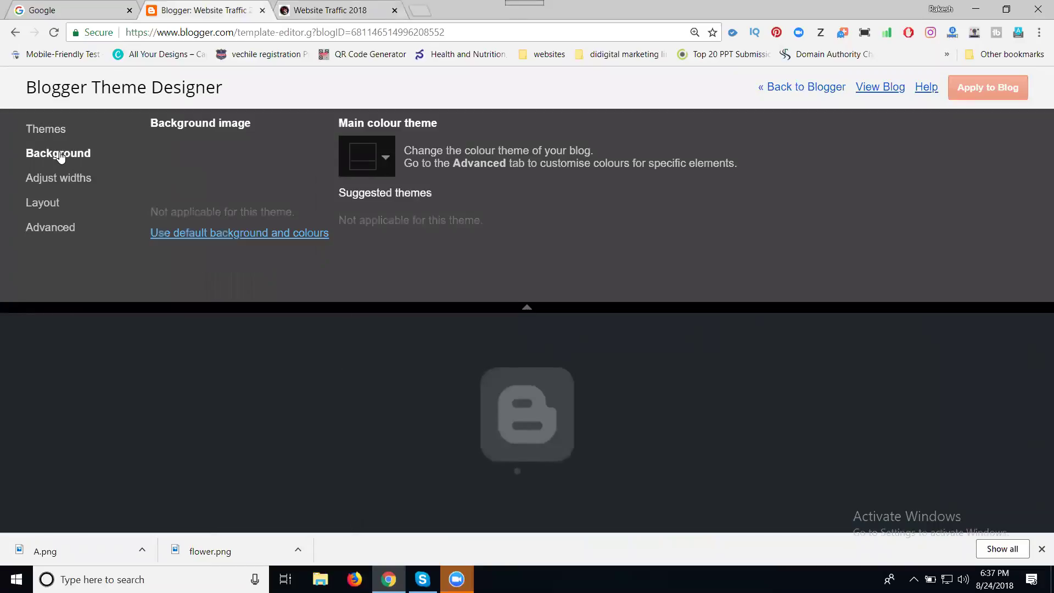
click(256, 168)
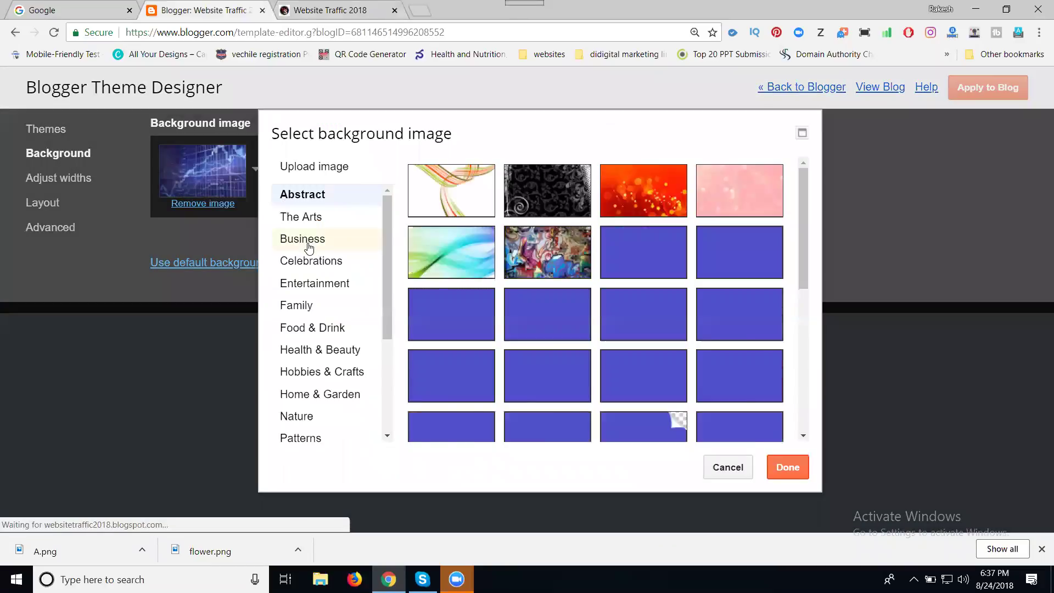
click(306, 240)
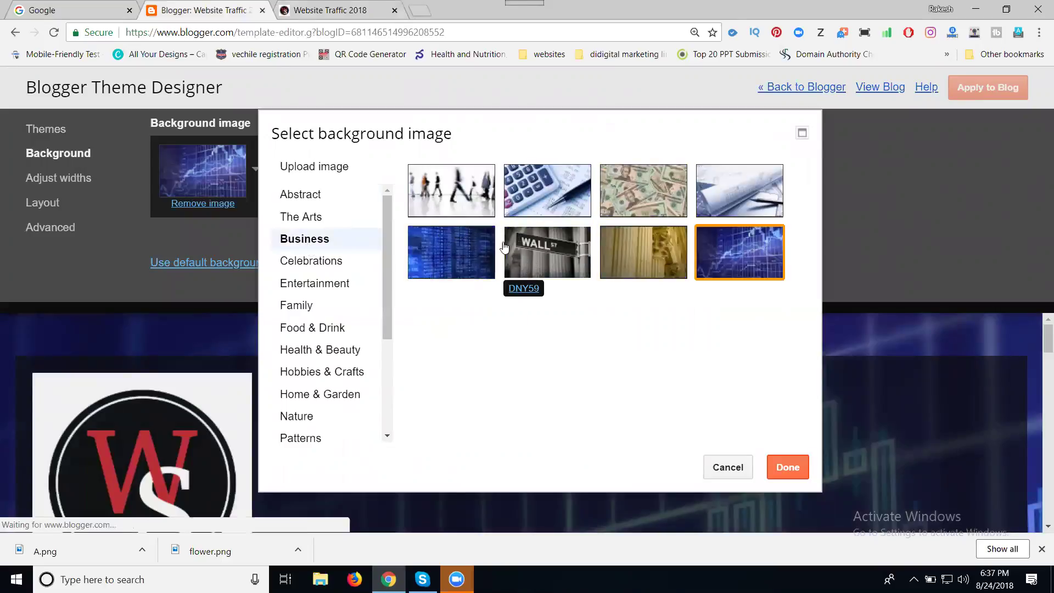
click(459, 210)
click(788, 468)
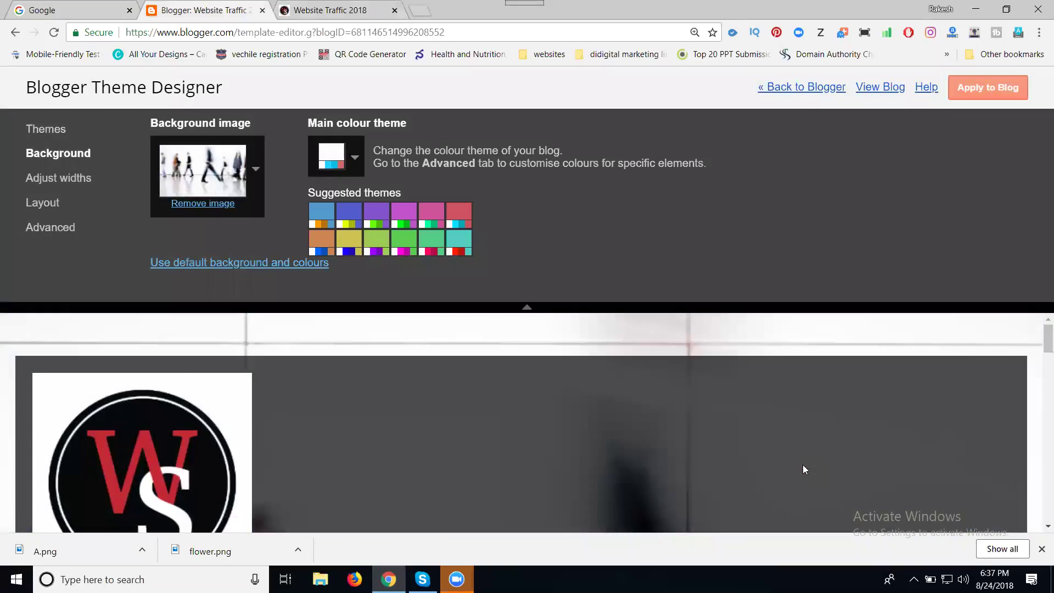
click(986, 99)
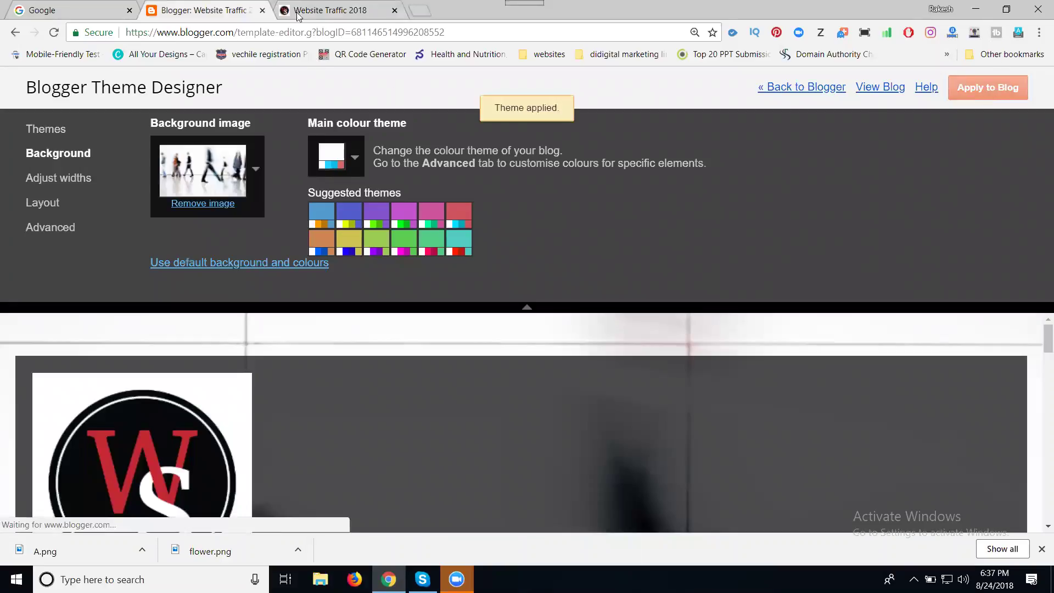
Reload the live blog and check how the new background looks behind the page menu and post.
click(300, 14)
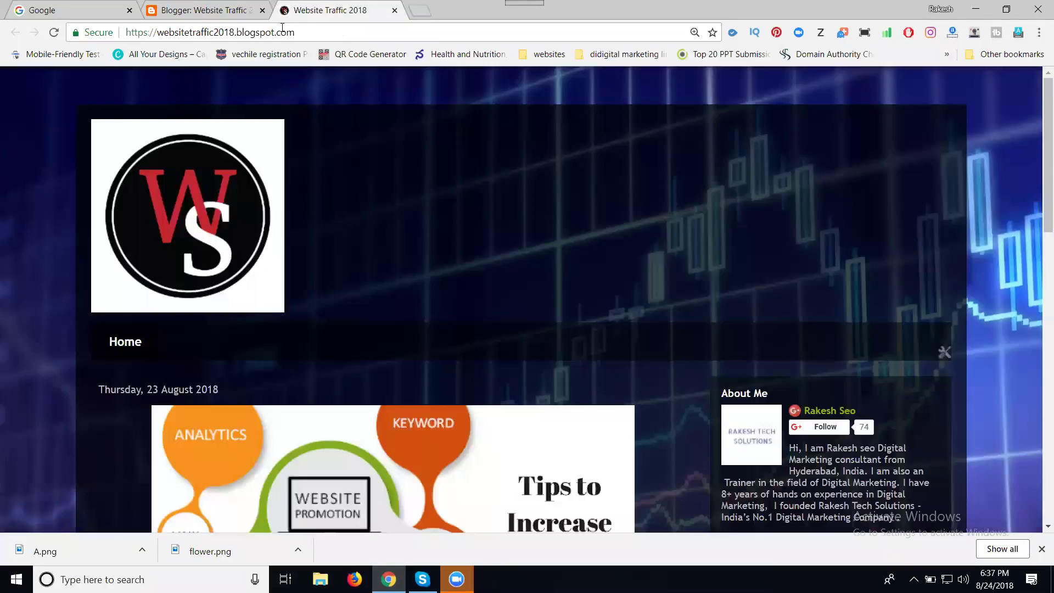
click(50, 34)
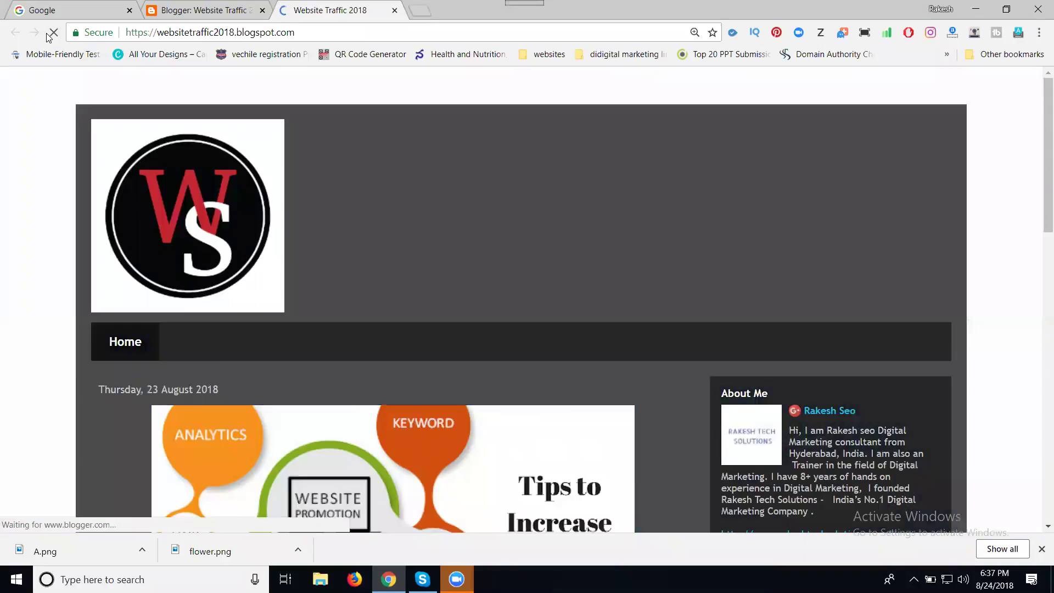
scroll(174, 146, down, 4)
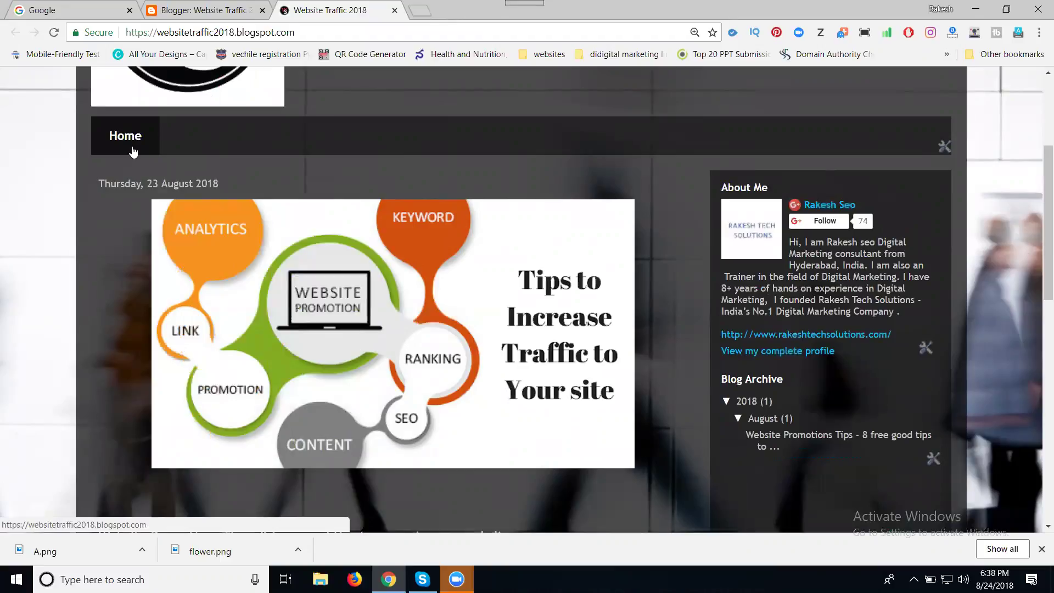
Create a new page for the Website Traffic 2018 blog and title it "Contact US".
click(185, 11)
click(811, 87)
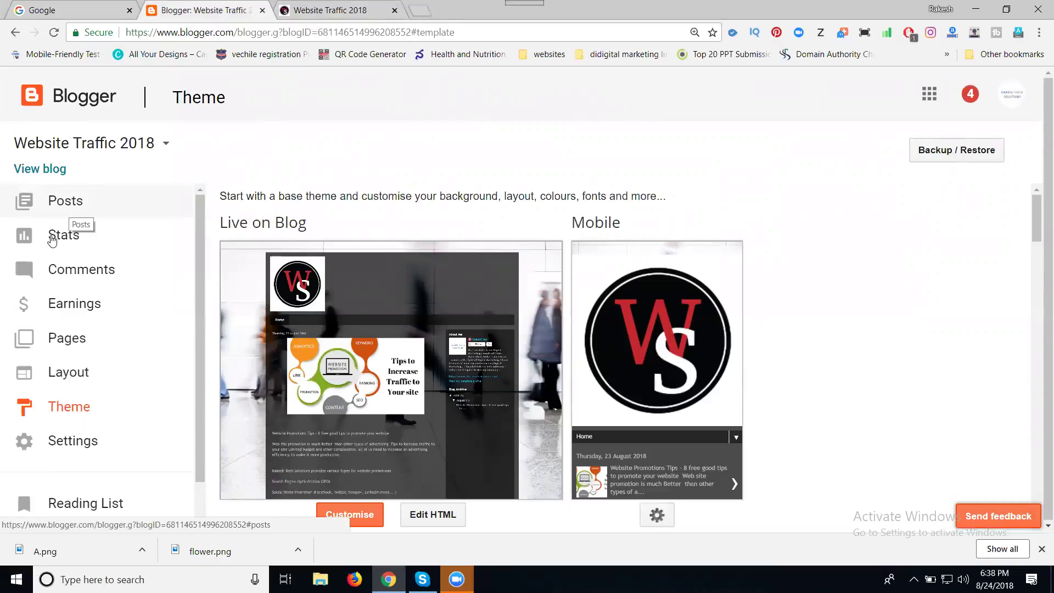
click(70, 350)
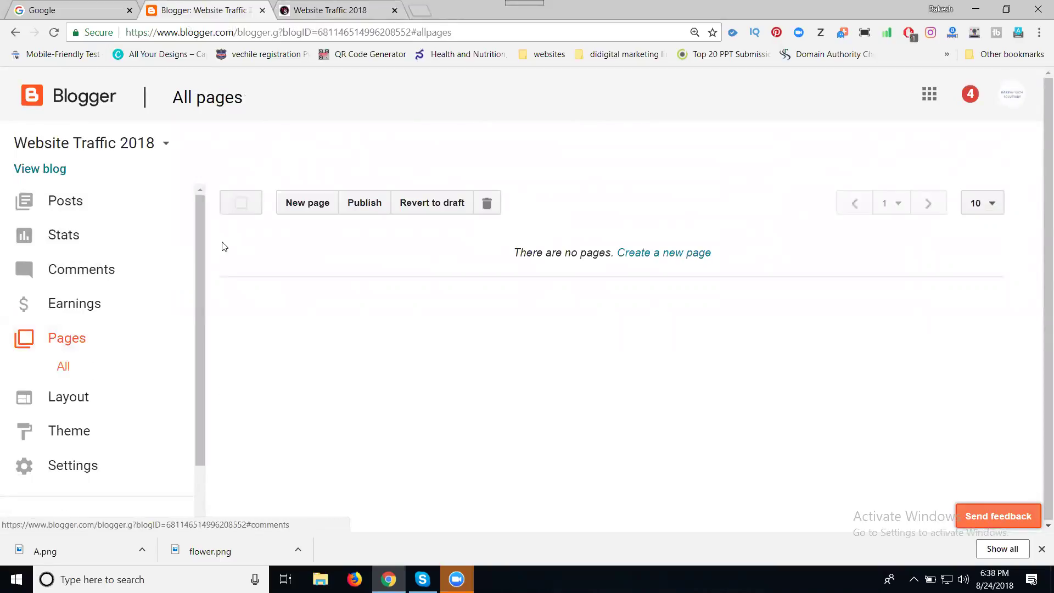
click(650, 261)
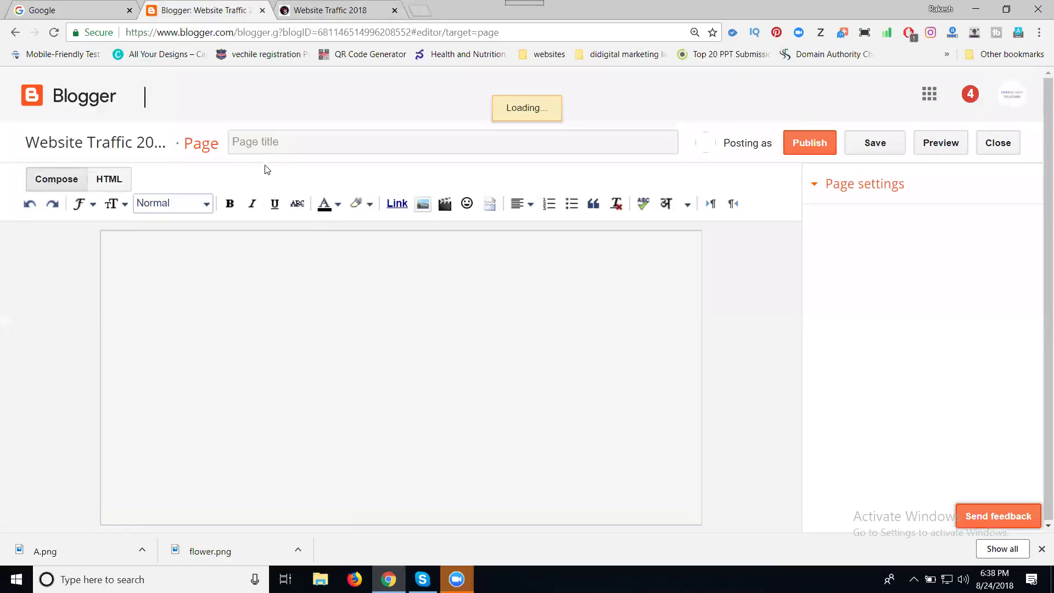
click(271, 144)
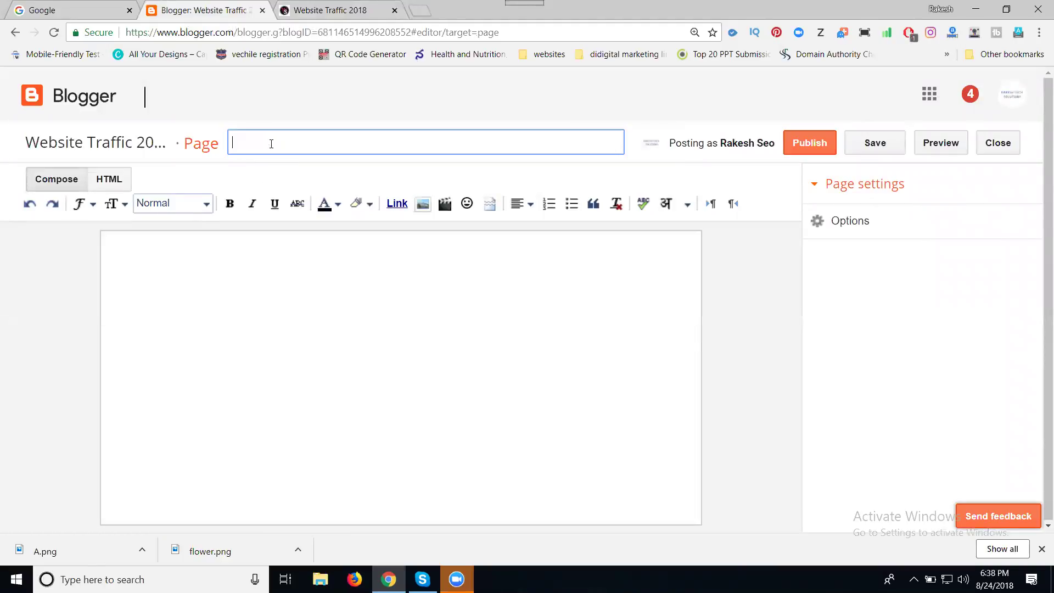
text(Contact US)
click(60, 187)
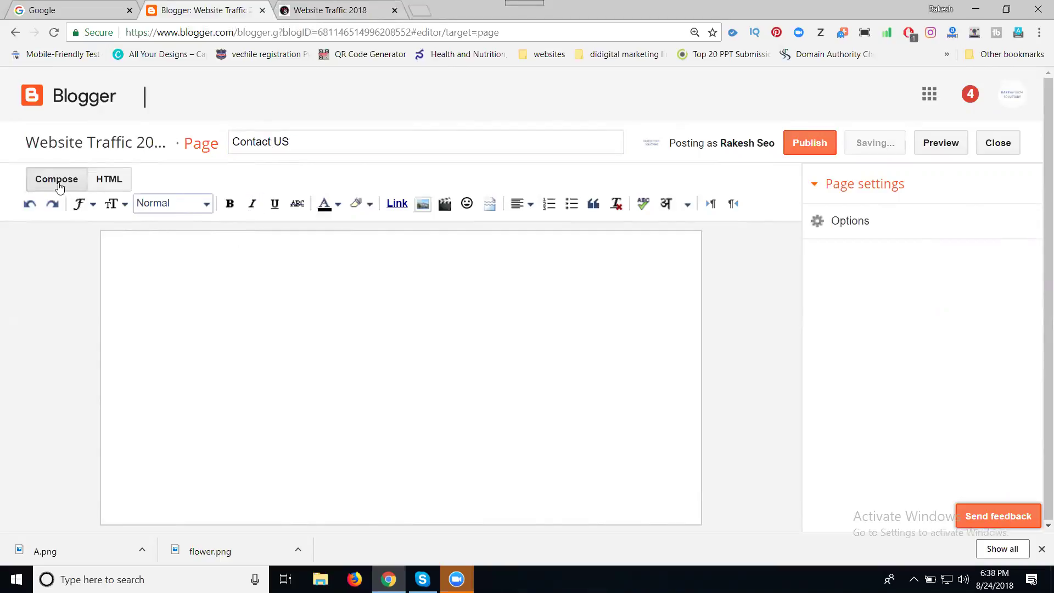
click(107, 185)
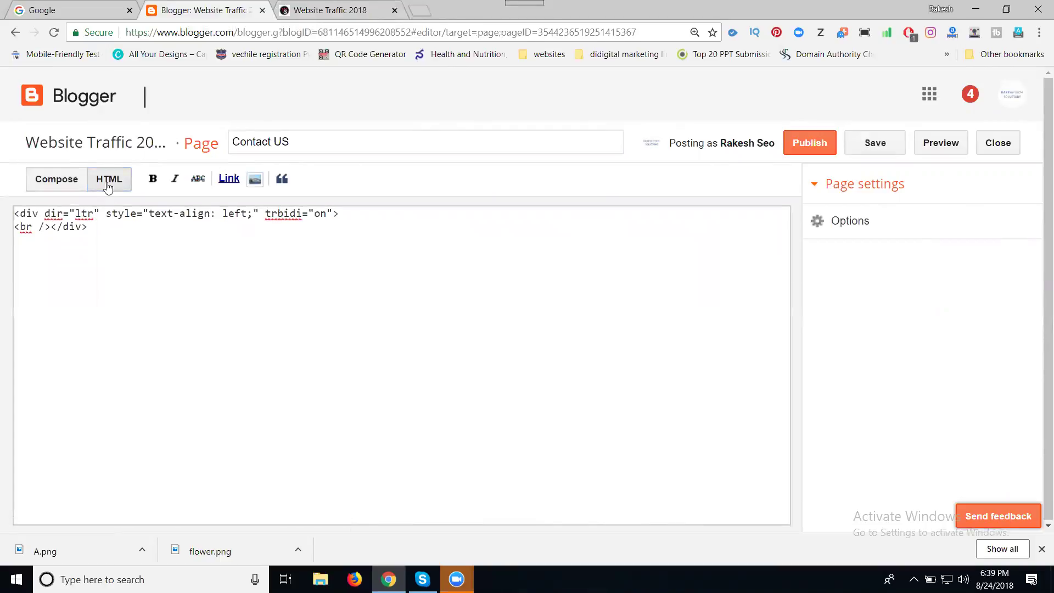
click(70, 188)
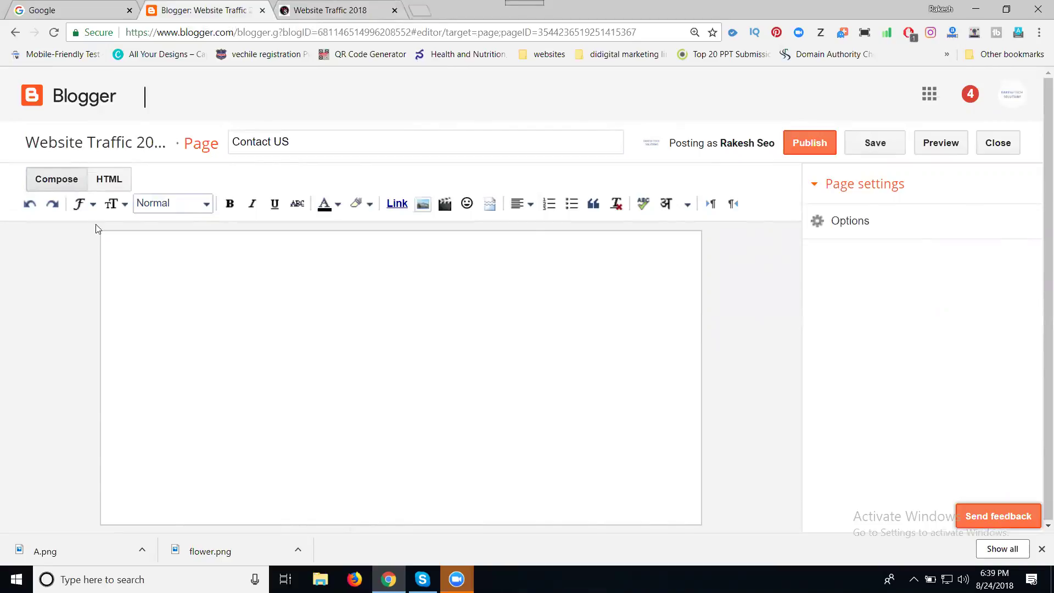
Upload the ws.png logo from the computer and insert it into the Contact US page body.
click(418, 207)
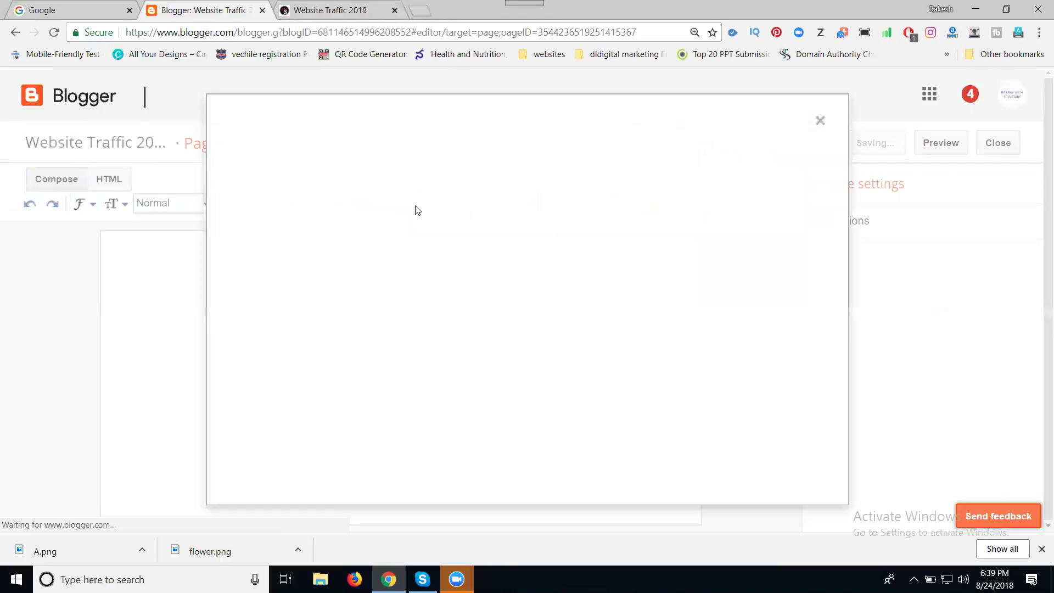
click(279, 225)
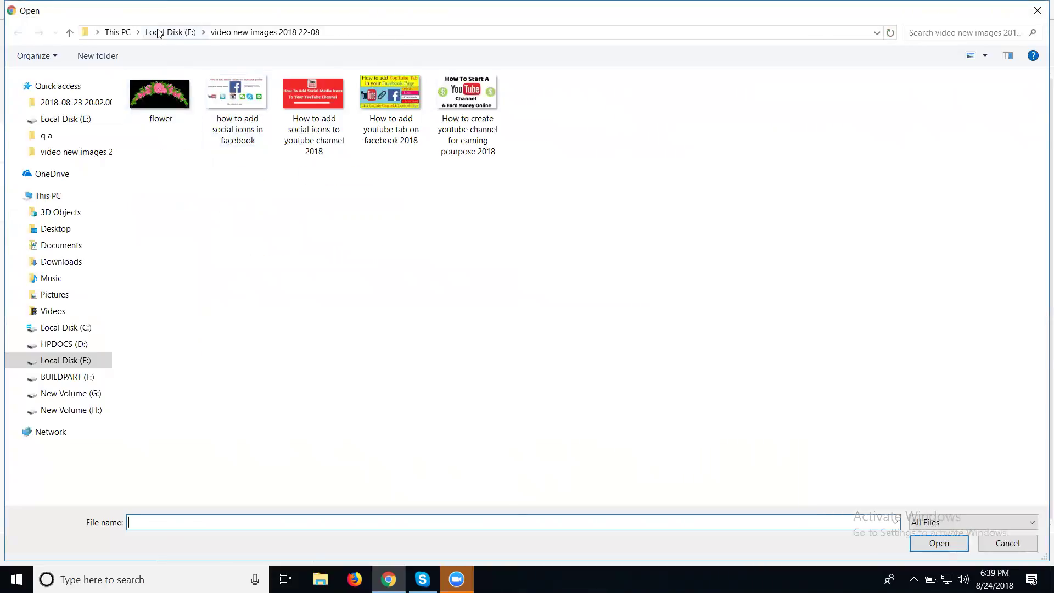
double_click(792, 319)
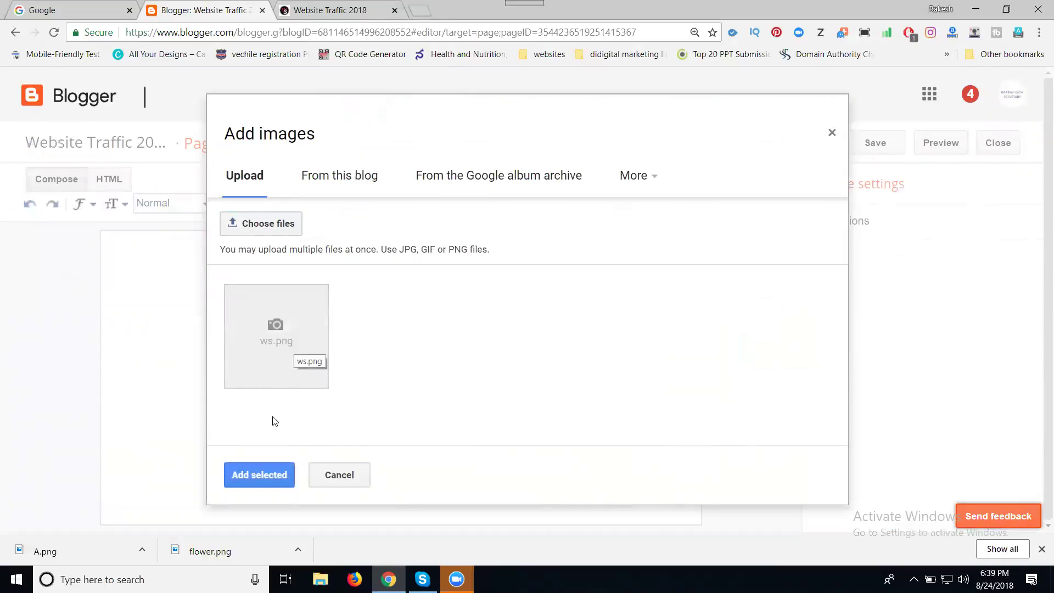
click(261, 478)
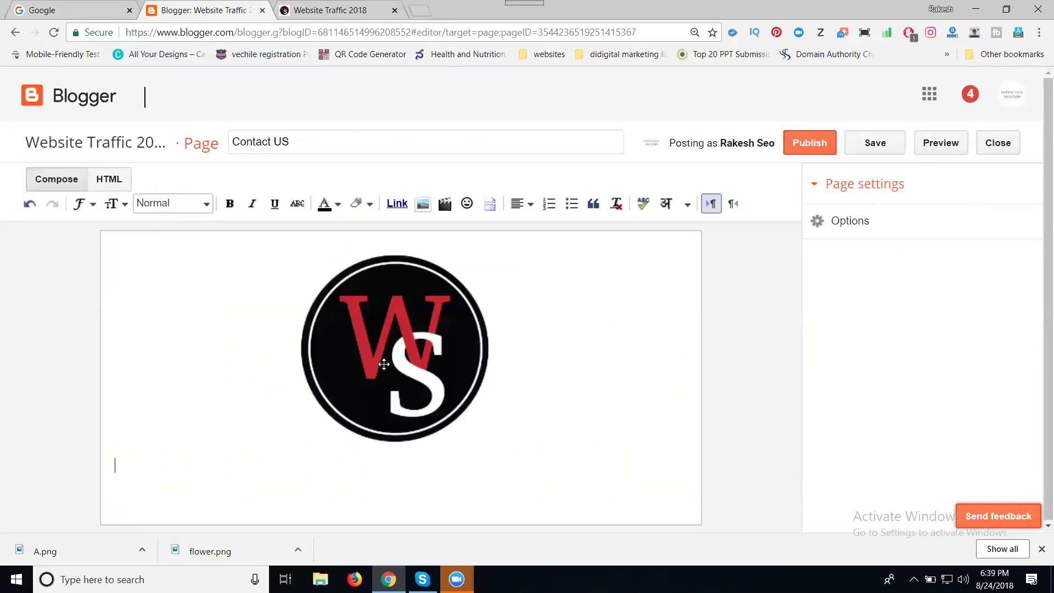
Left-align the logo image in the page body and add a new line for text beneath it.
click(384, 364)
click(524, 204)
click(534, 228)
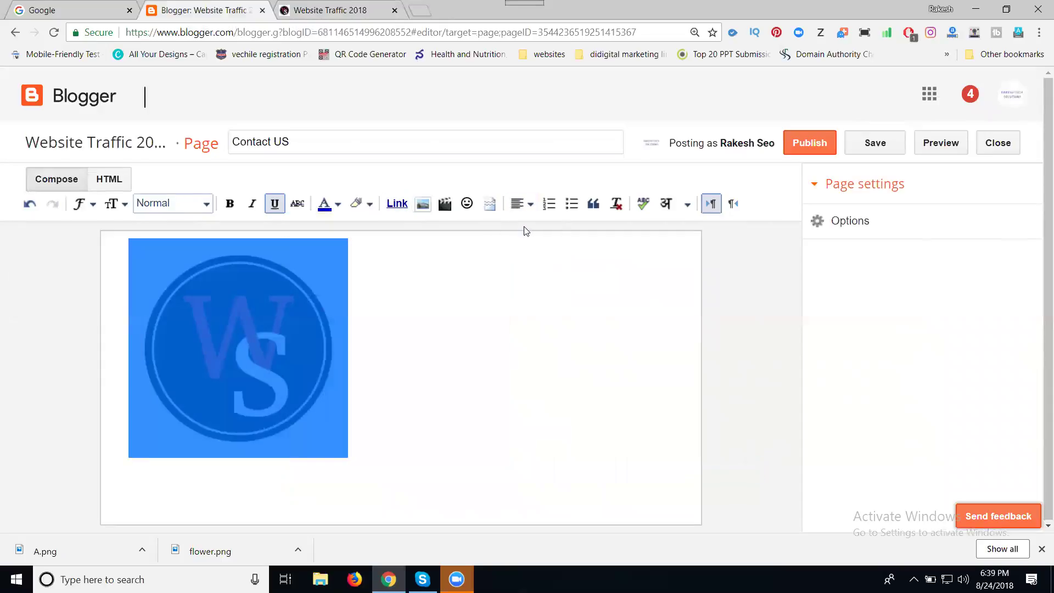
click(381, 365)
key(Return)
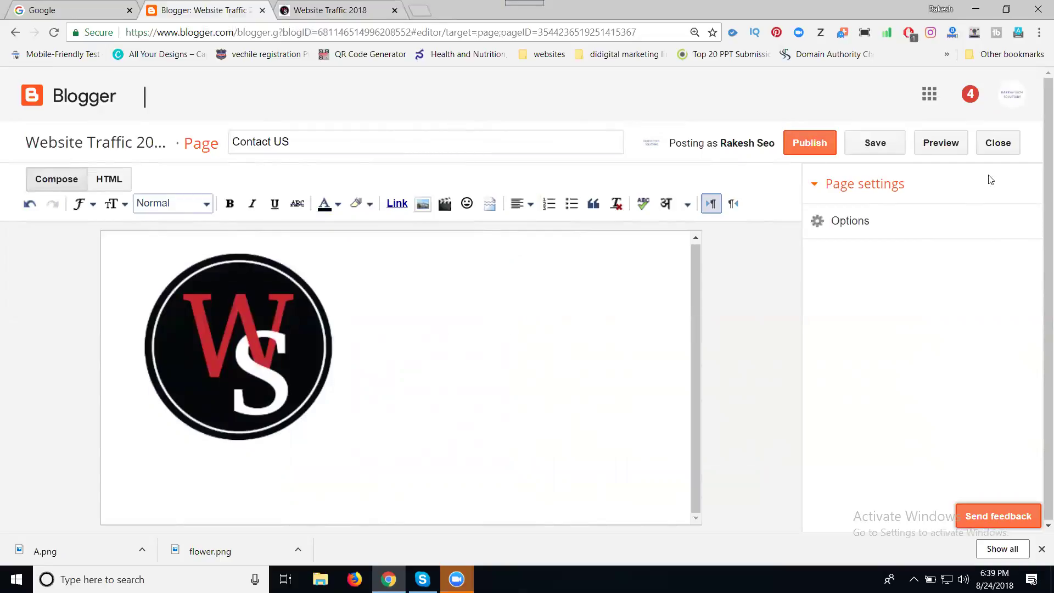
Open the rakeshtechsolutions.com contact page in a new tab and copy the phone numbers listed there.
click(421, 10)
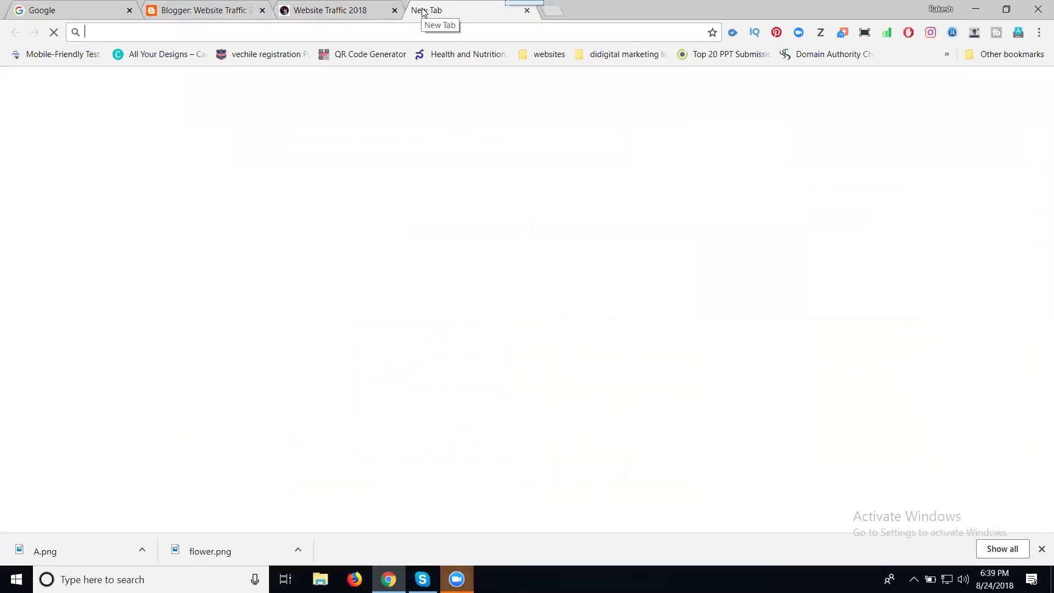
text(ra)
key(Return)
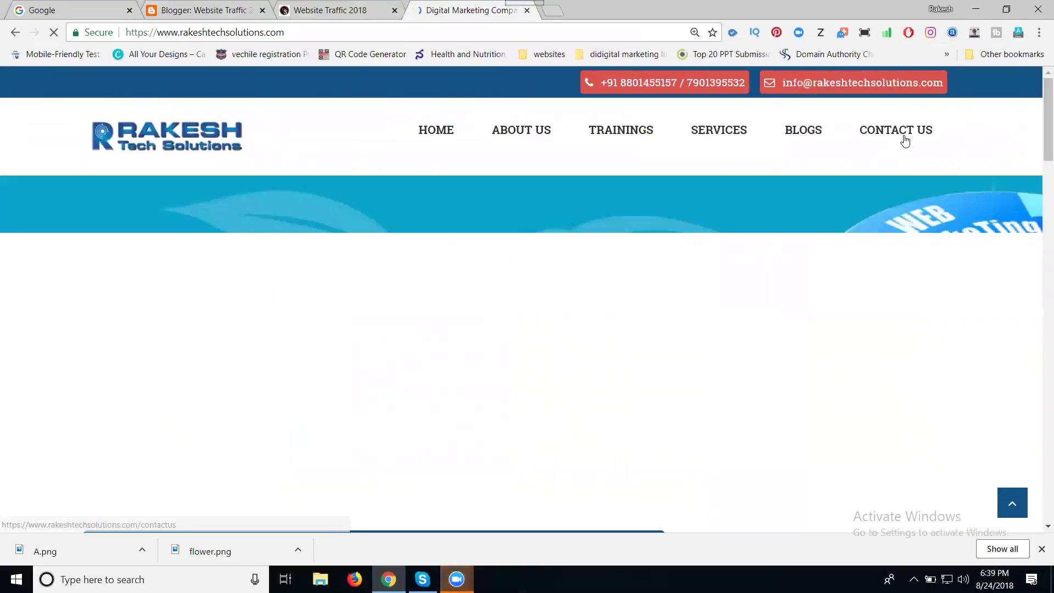
click(905, 141)
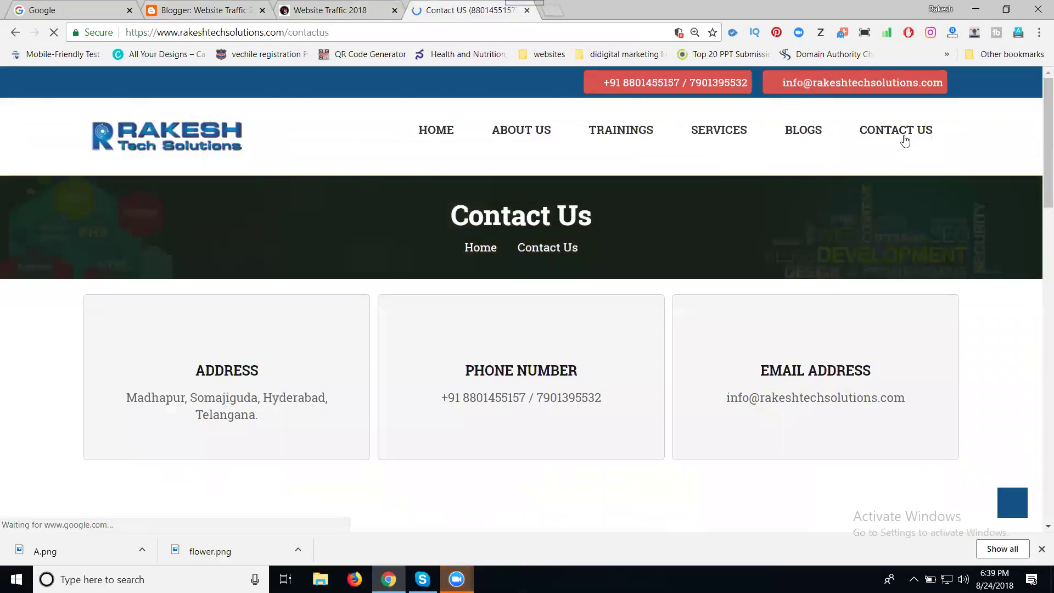
scroll(453, 307, down, 7)
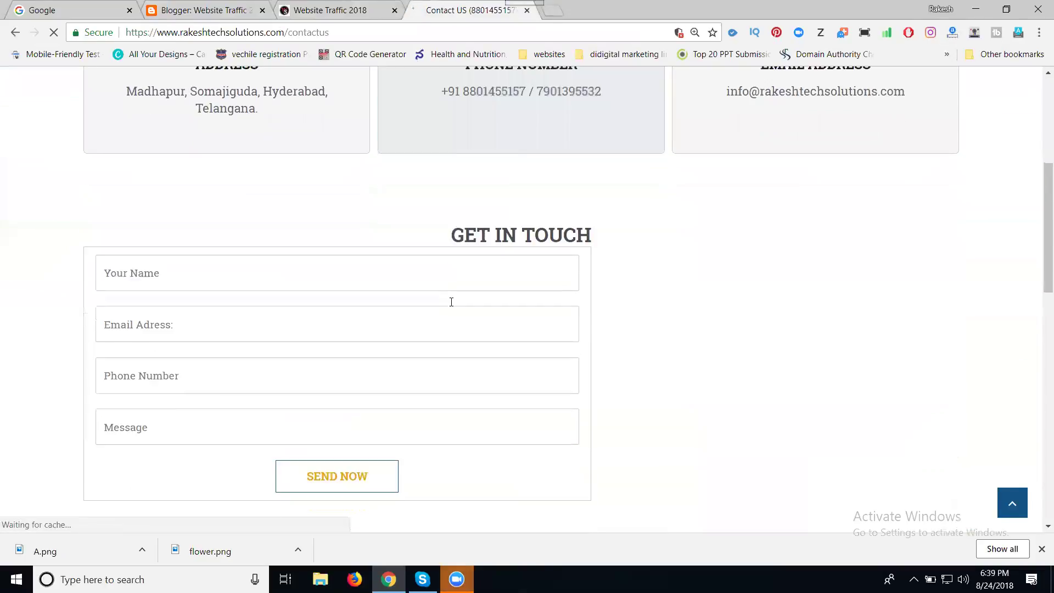
scroll(452, 306, up, 4)
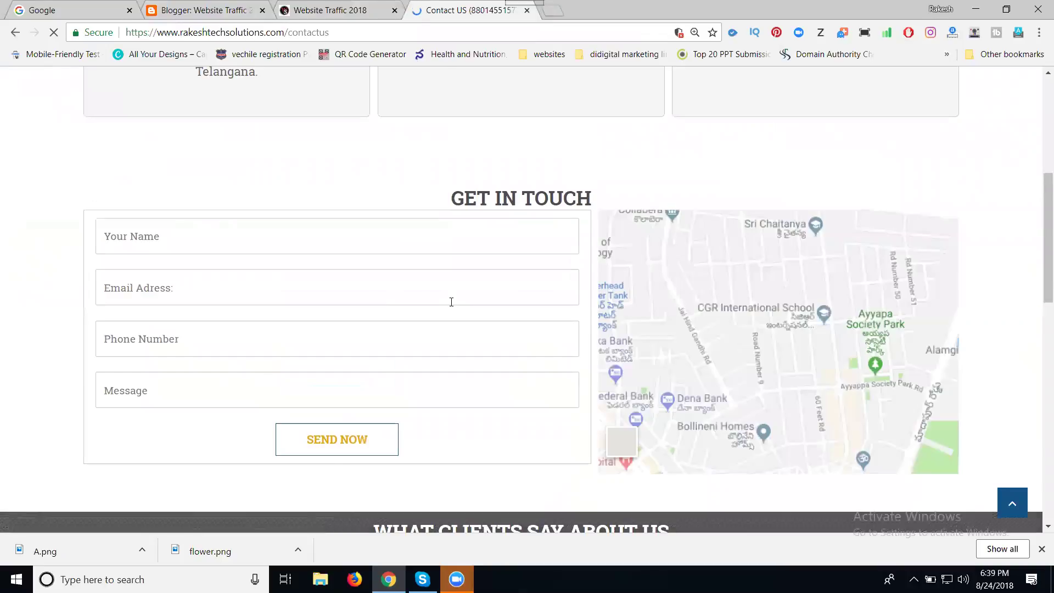
scroll(452, 303, up, 3)
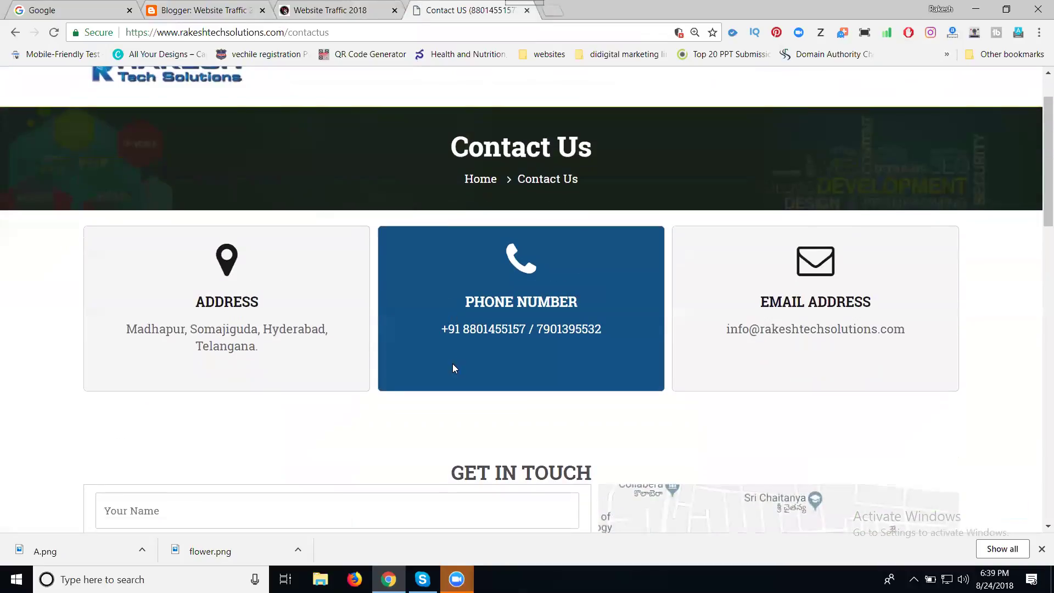
drag(437, 327, 607, 328)
key(ctrl+c)
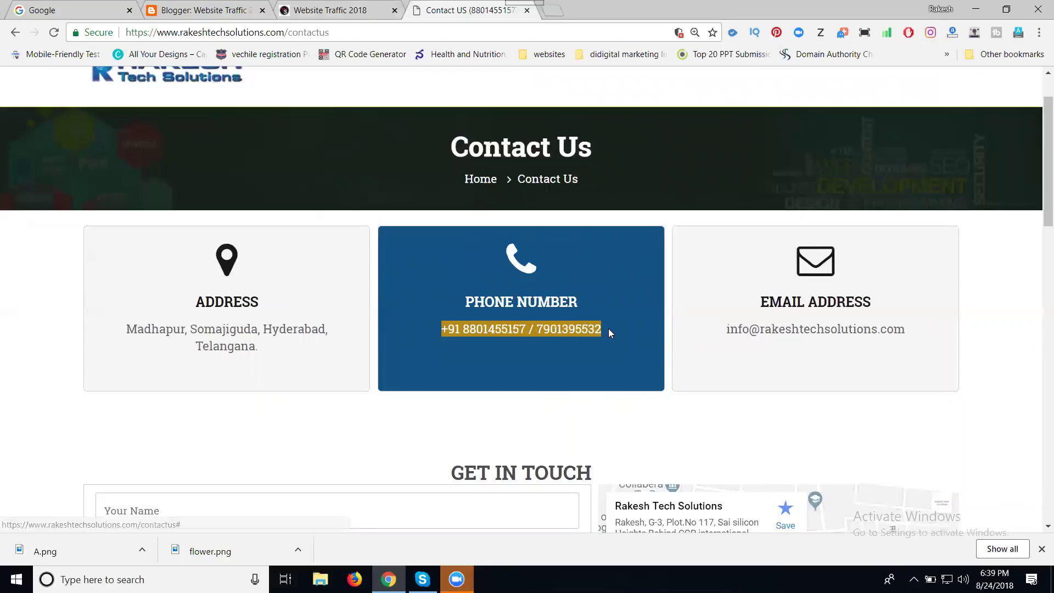
Pass the copied phone numbers through Notepad as plain text and paste them beneath the logo in the Contact US page.
click(206, 9)
key(super+r)
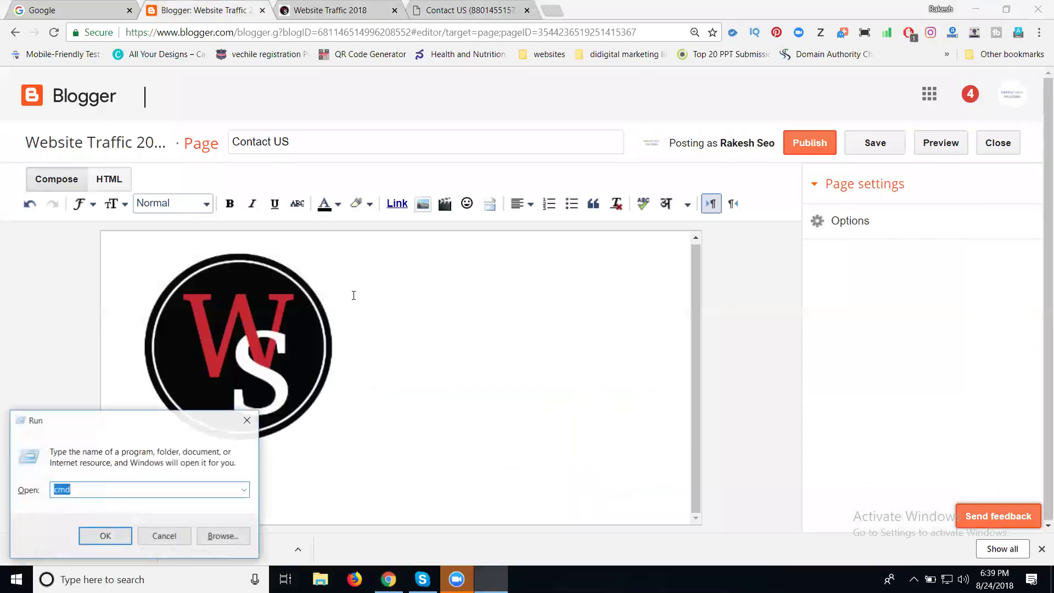
text(notepad)
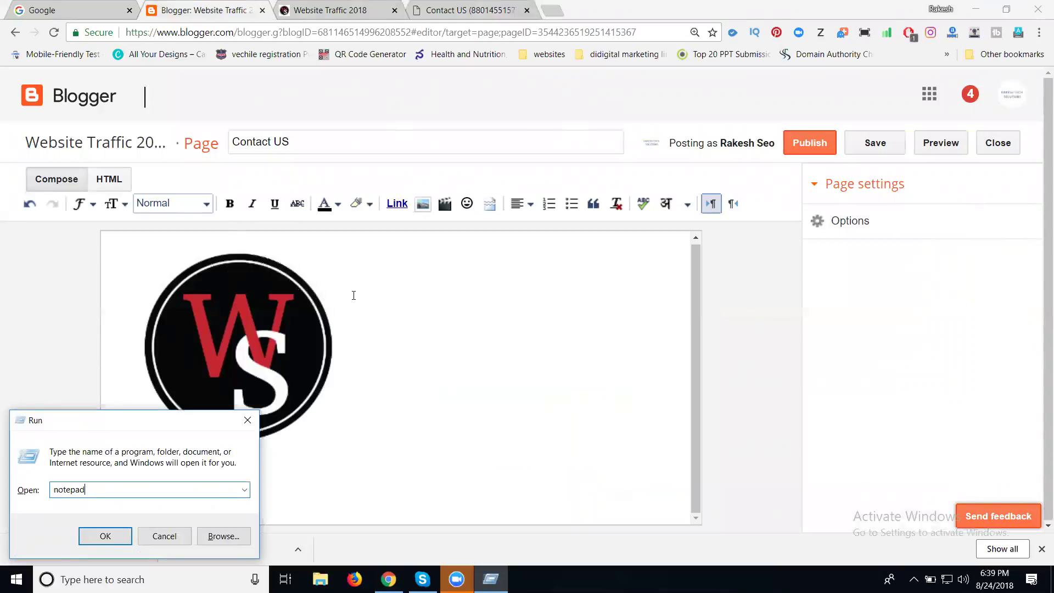
key(Return)
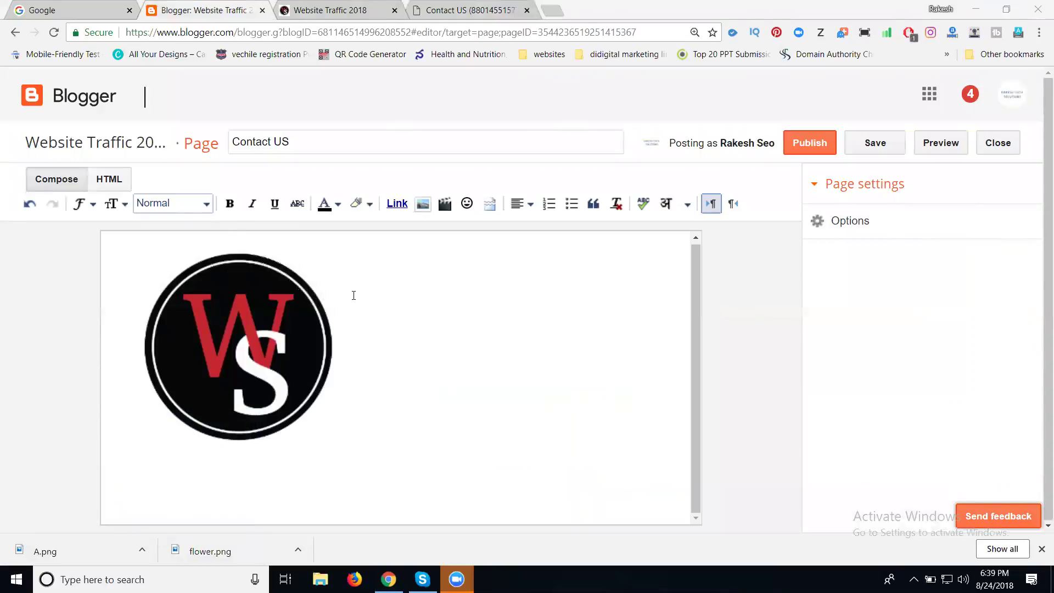
key(ctrl+v)
key(ctrl+a)
key(ctrl+c)
key(alt+Tab)
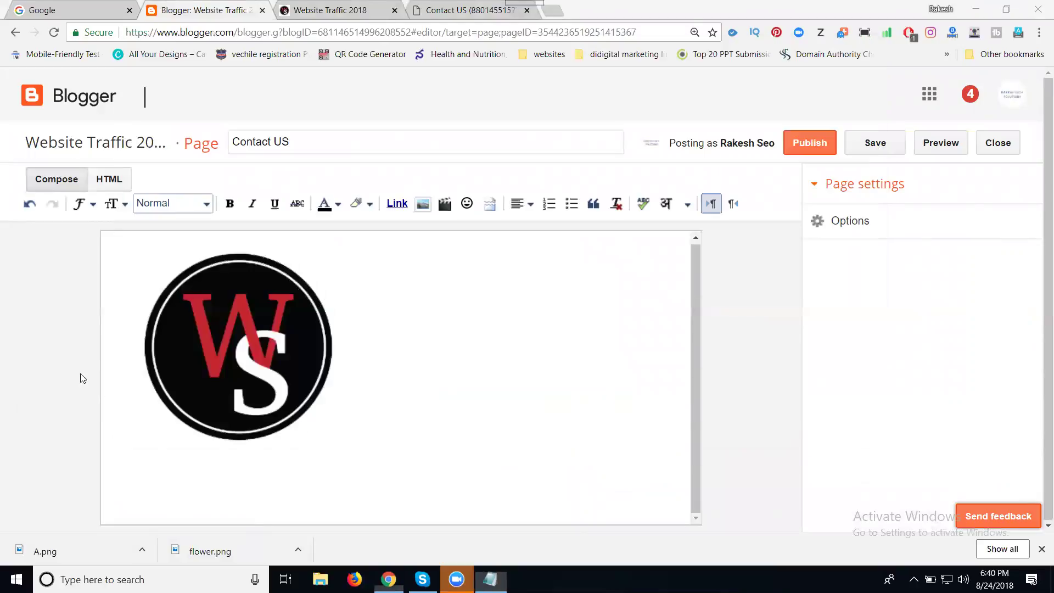
key(ctrl+v)
key(Return)
click(440, 11)
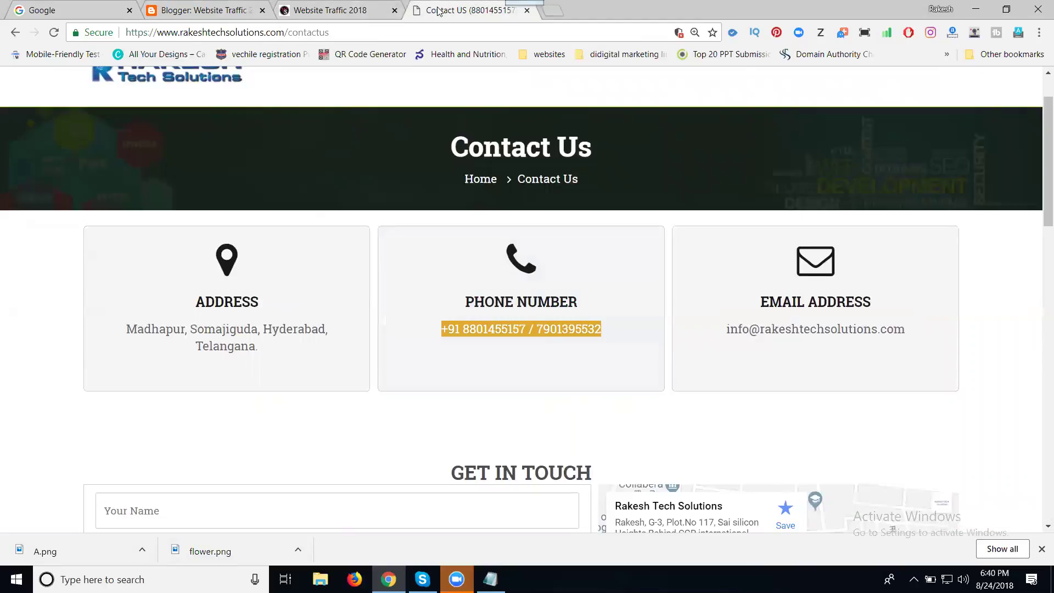
drag(290, 32, 82, 34)
key(ctrl+c)
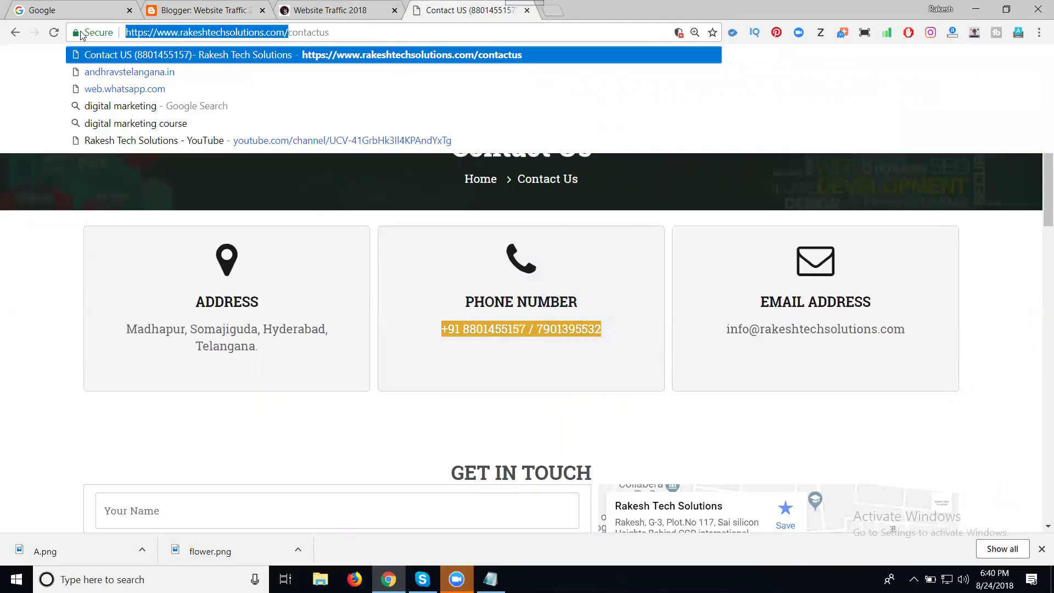
click(193, 10)
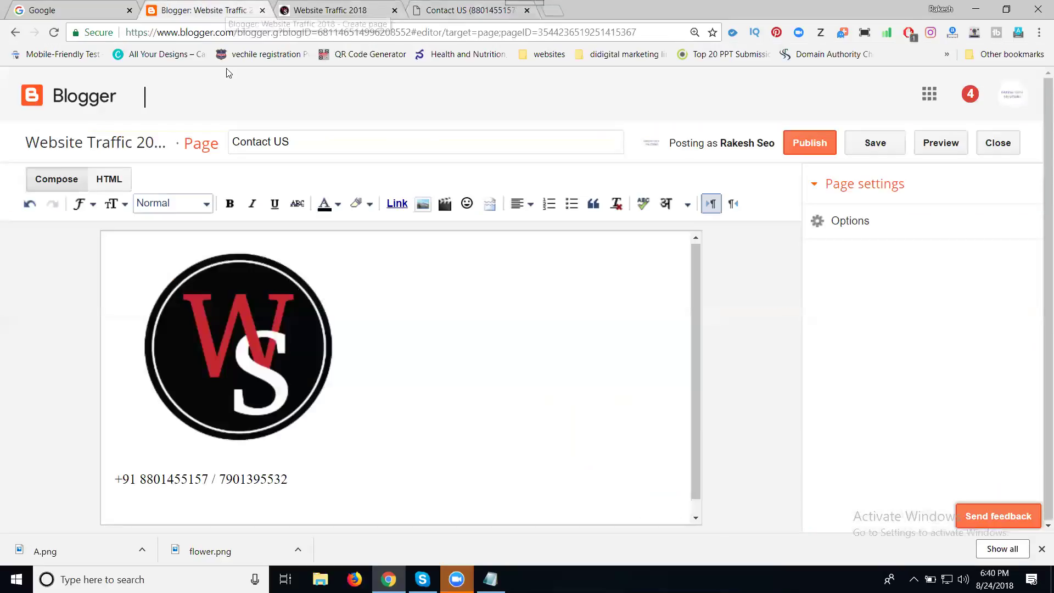
key(ctrl+v)
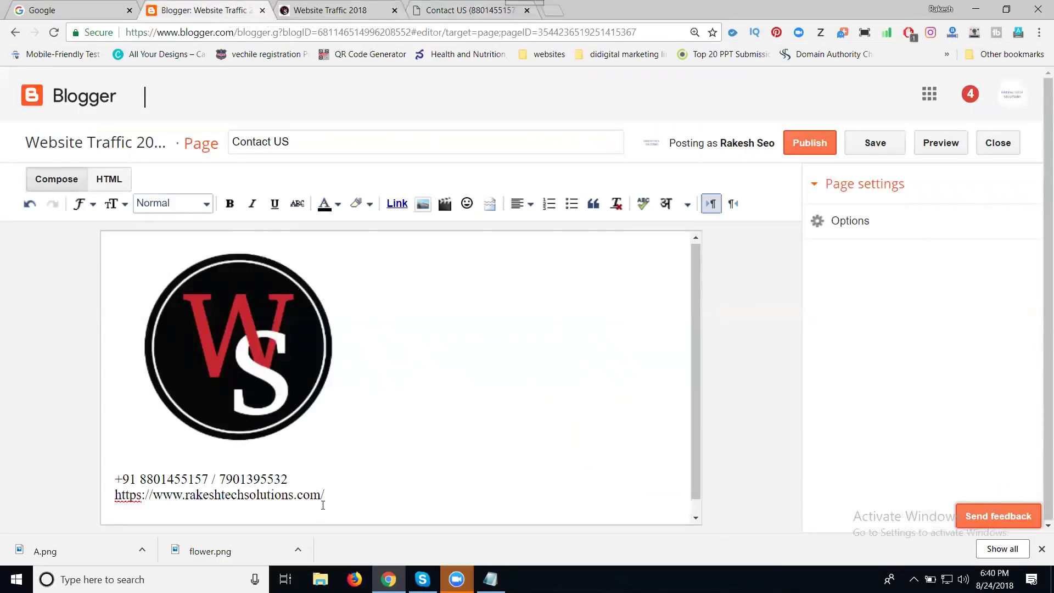
Turn the pasted website address in the page body into a hyperlink.
drag(324, 495, 91, 500)
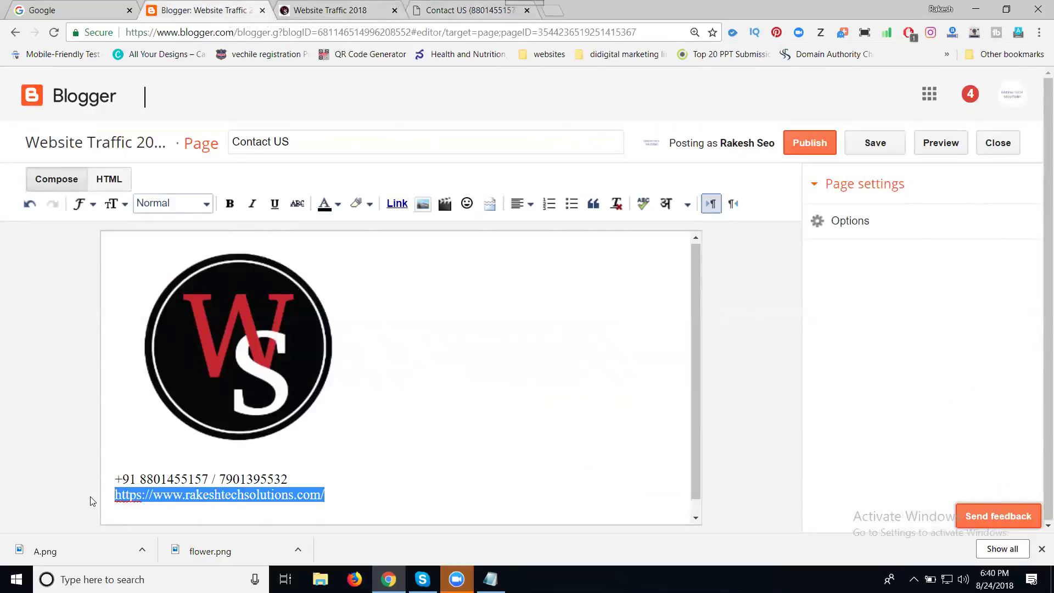
click(395, 204)
click(398, 245)
Insert blank lines above the phone numbers and between them and the website link.
click(290, 478)
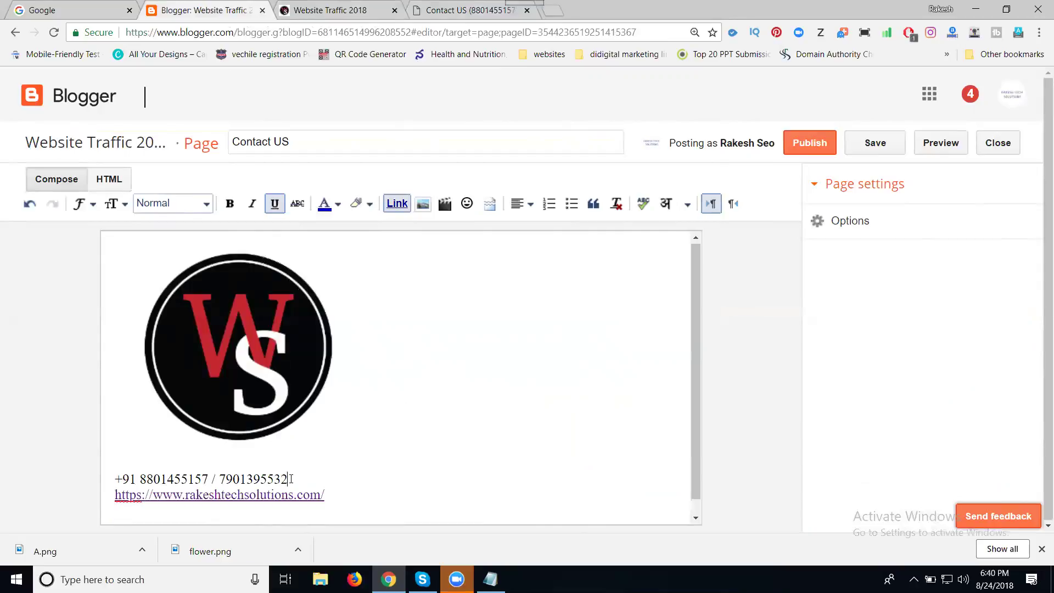
key(Return)
click(297, 458)
key(Return)
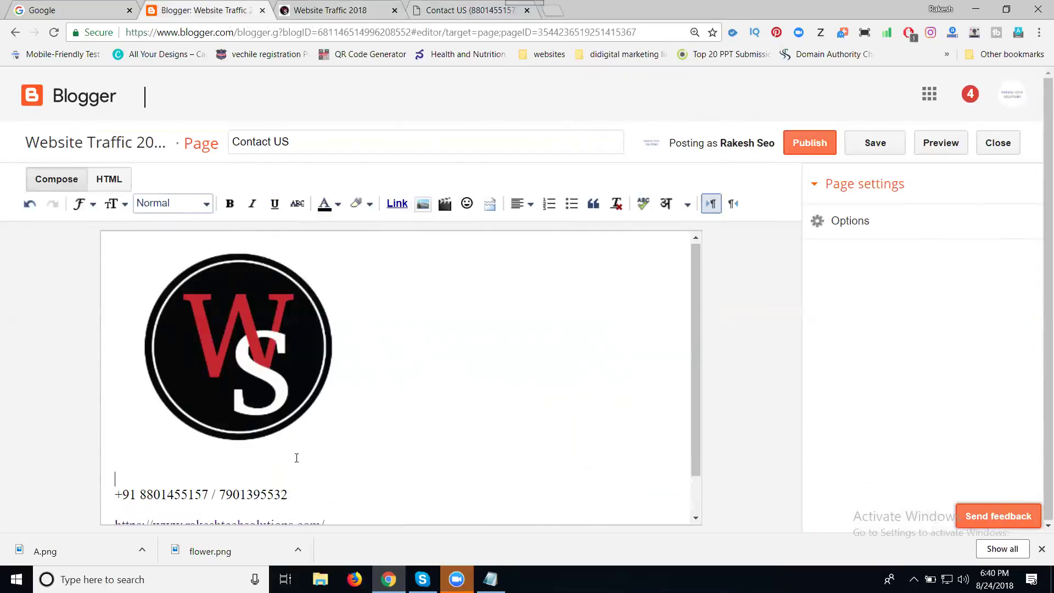
Set the font size of the phone numbers and the website link to Large.
scroll(297, 458, down, 1)
drag(355, 491, 106, 383)
click(111, 204)
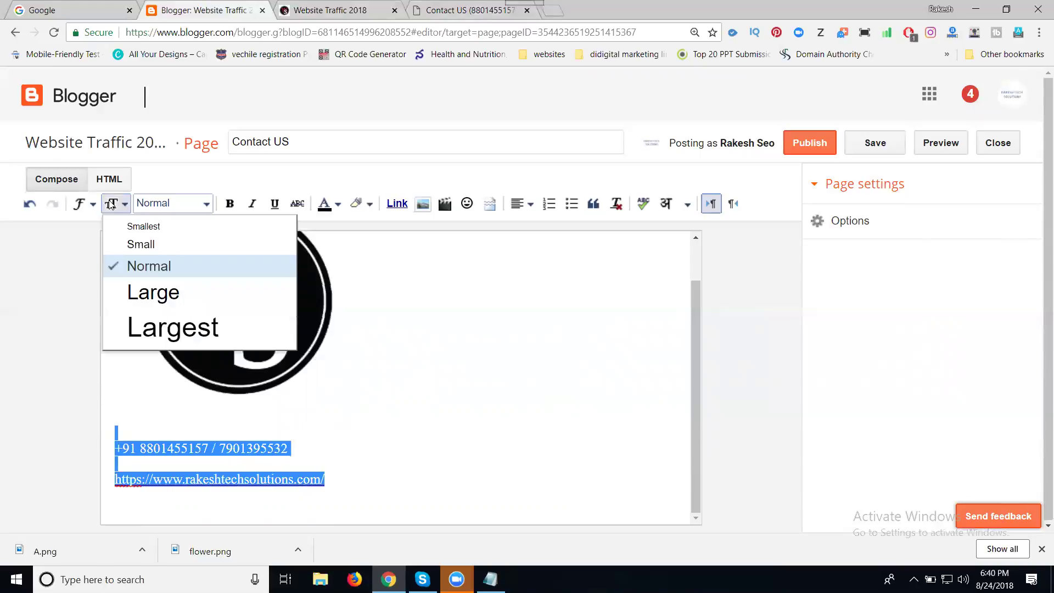
click(134, 291)
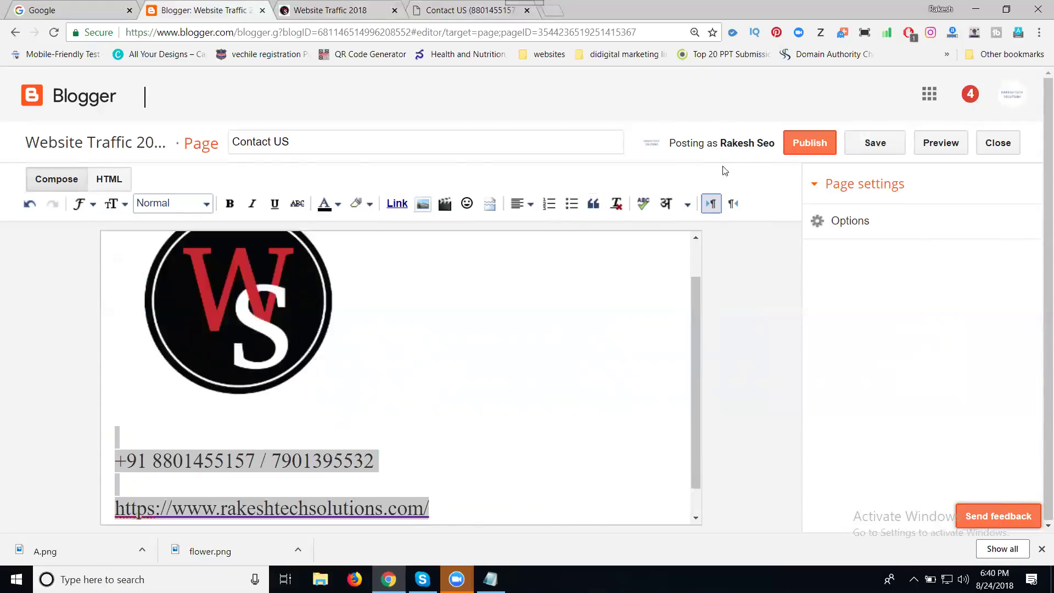
Publish the Contact US page and view it live on the blog.
click(802, 143)
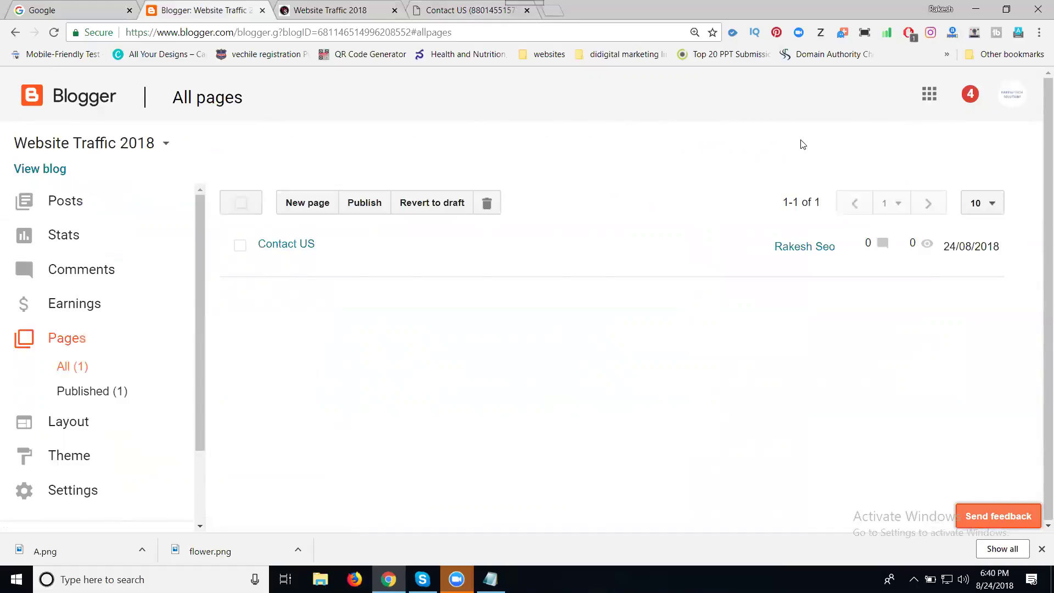
mouse_move(290, 265)
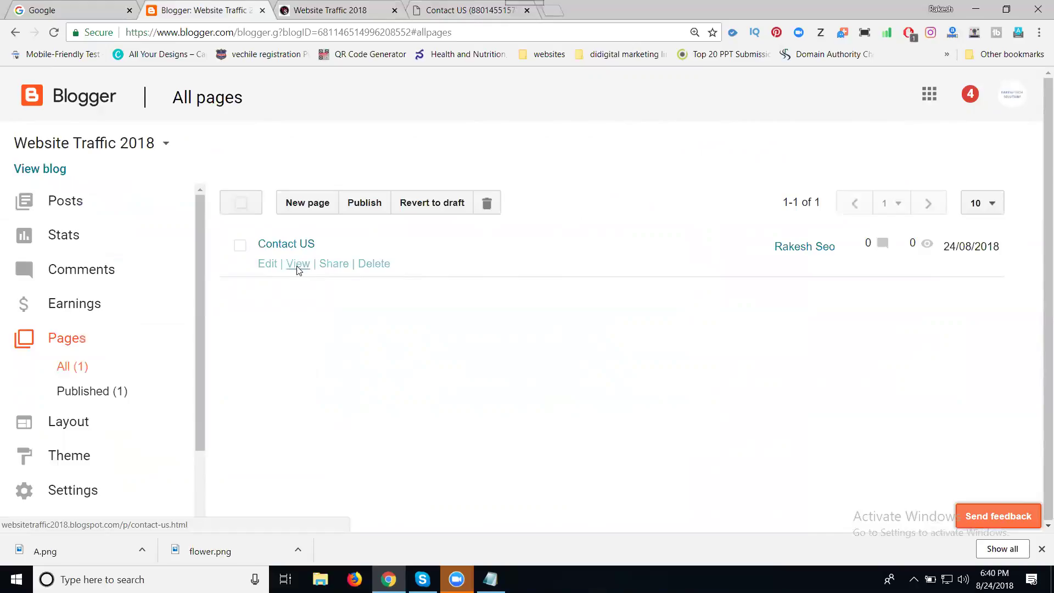
click(298, 264)
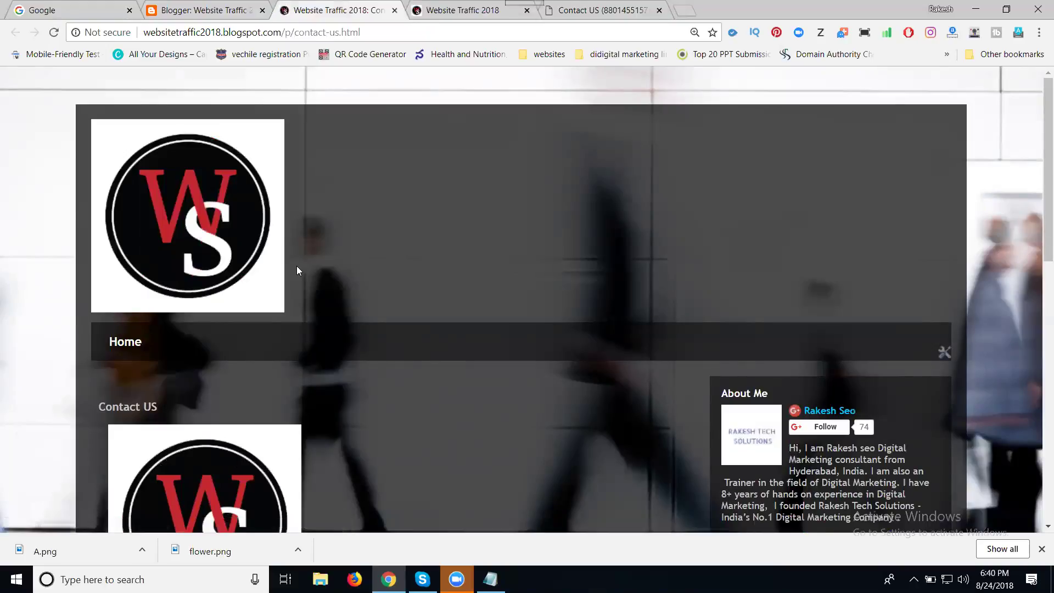
Copy the live Contact US page address and paste it into Notepad in place of the phone numbers.
click(305, 37)
key(ctrl+c)
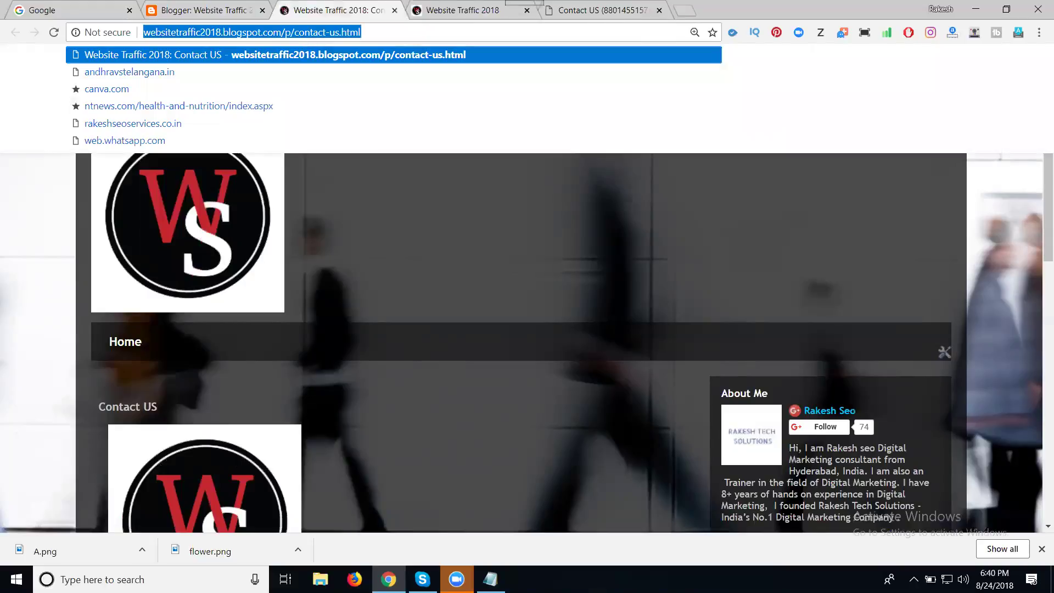
click(491, 580)
click(486, 92)
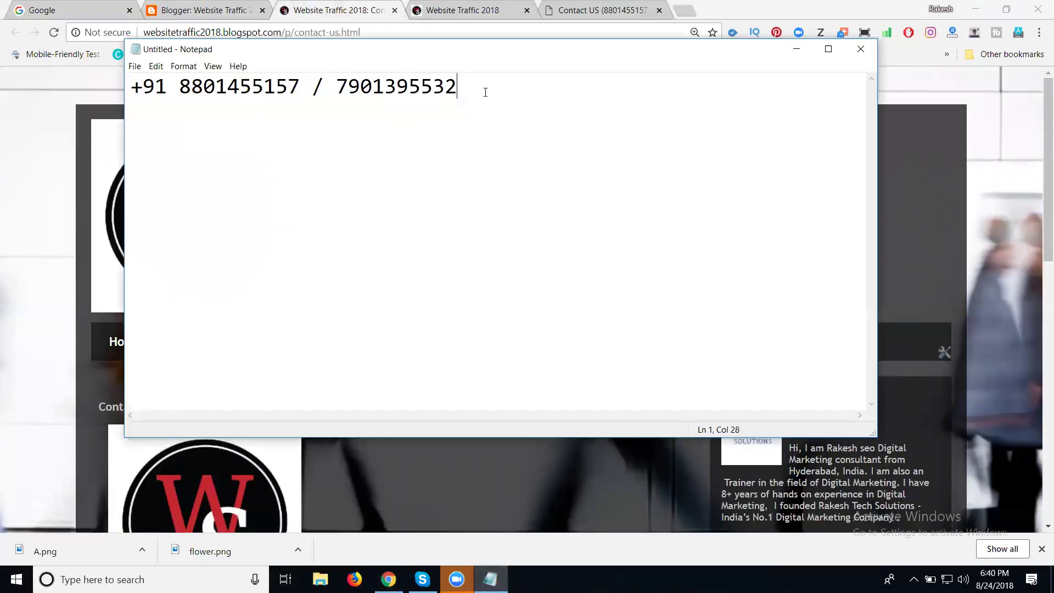
key(ctrl+a)
key(Delete)
key(ctrl+v)
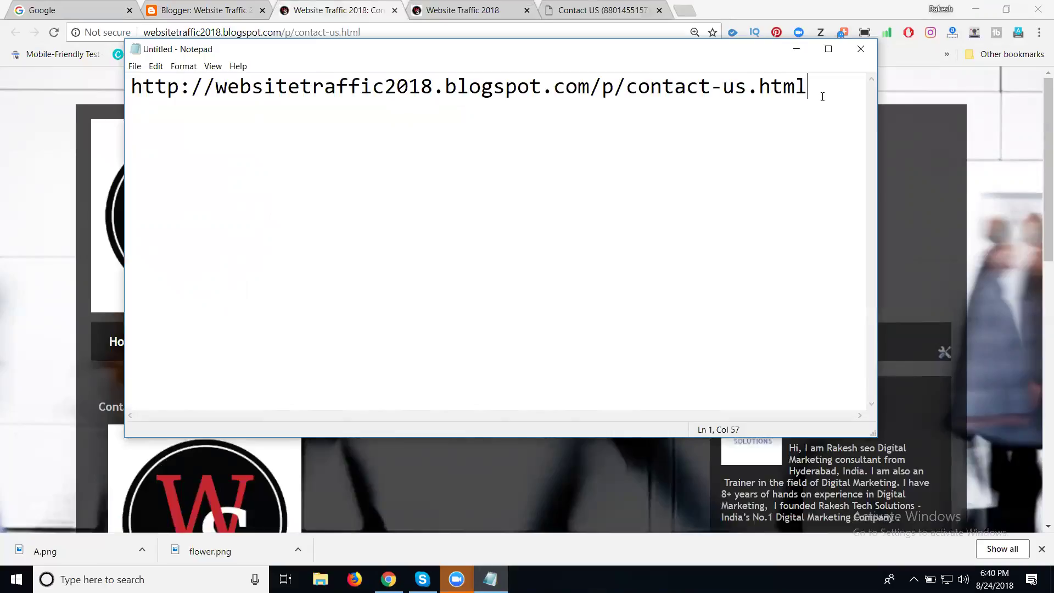
Highlight the p/contact-us.html part of the address in Notepad, replace "contact" with "padeid", and minimize Notepad.
drag(601, 93, 810, 82)
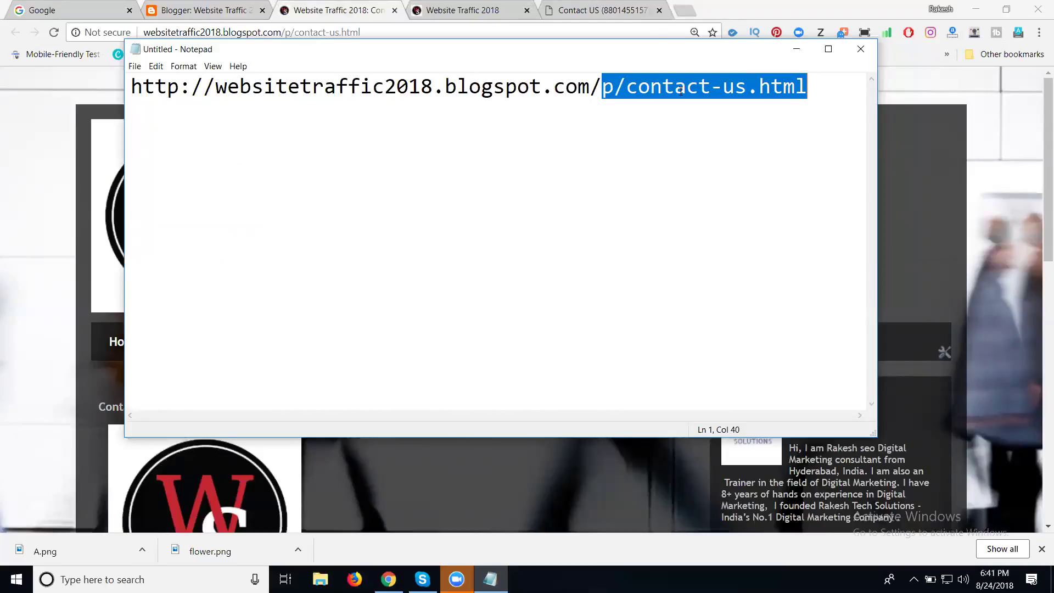
click(661, 88)
drag(709, 88, 632, 88)
text(padeis)
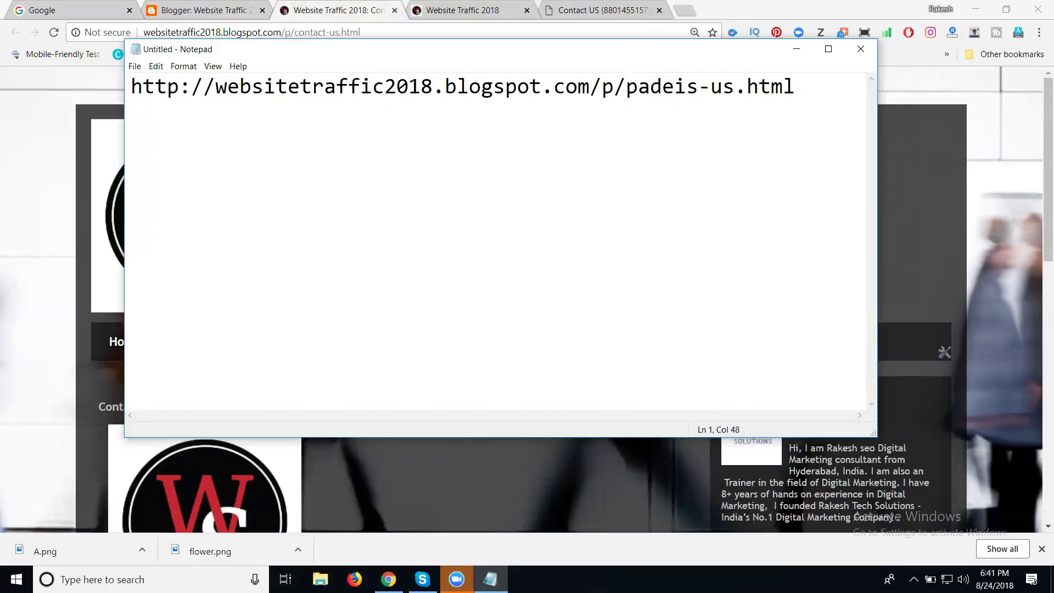
key(BackSpace)
text(d)
click(796, 49)
Create a new page in Blogger with the body text "services" and, after a blank line, "website business".
click(252, 32)
click(177, 7)
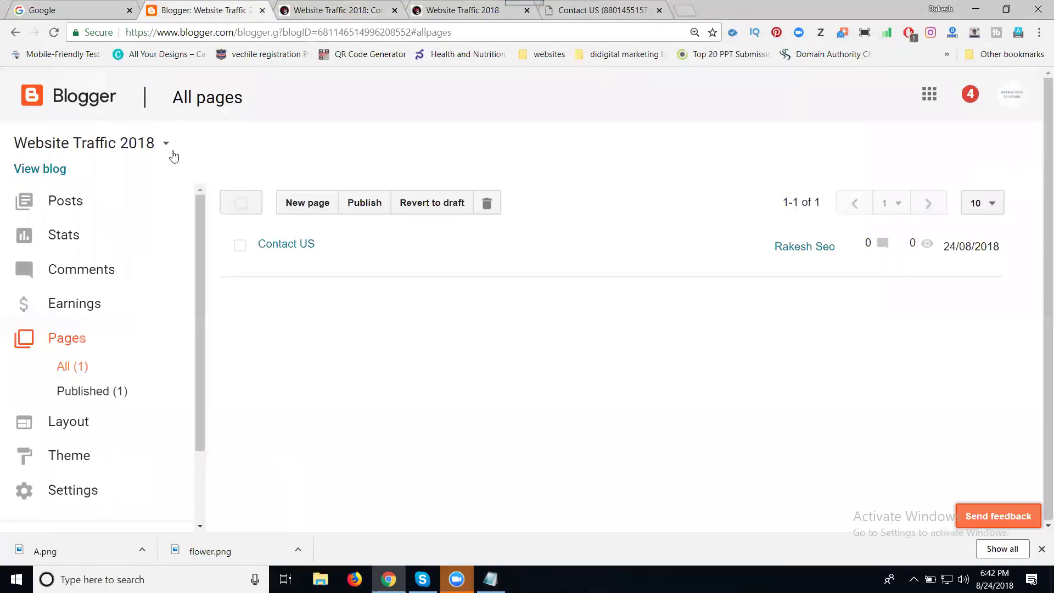
click(301, 204)
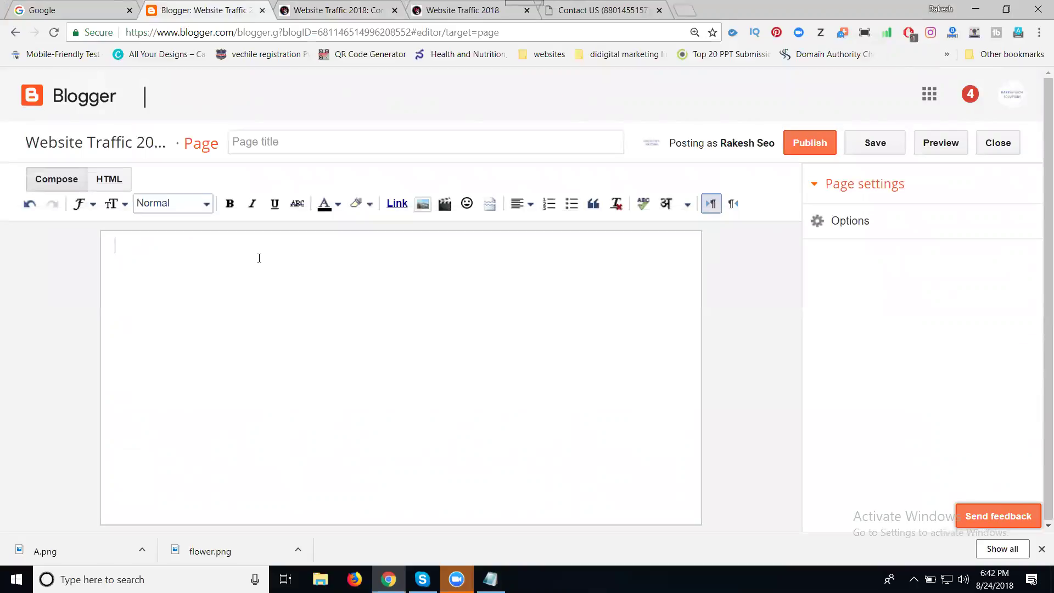
text(services)
key(Return)
key(Return)
text(website business)
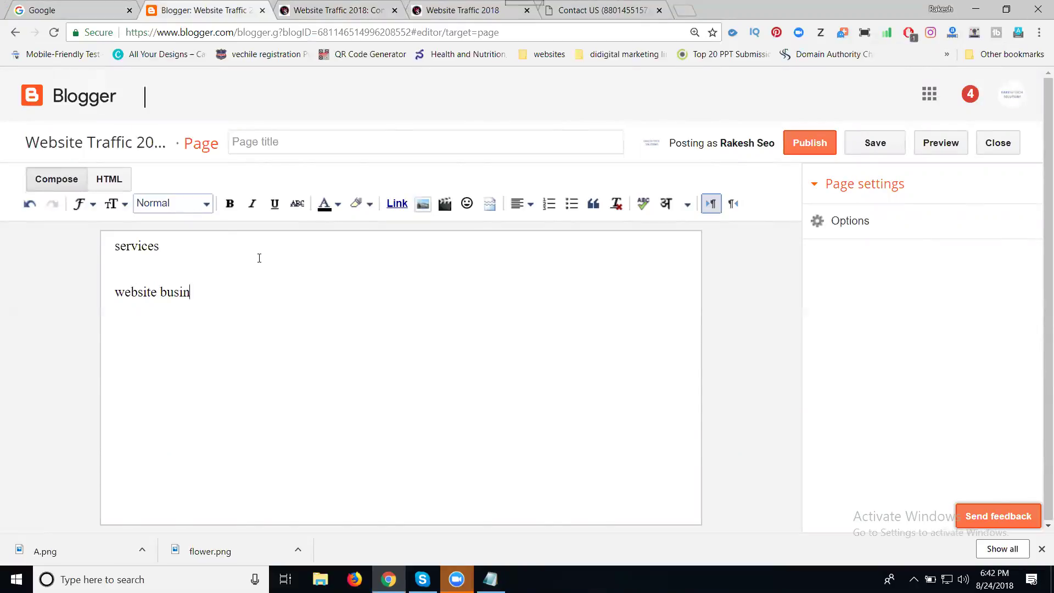
Publish the new page with the title services and examine the services.html ending of its live address.
double_click(143, 242)
click(237, 142)
text(services)
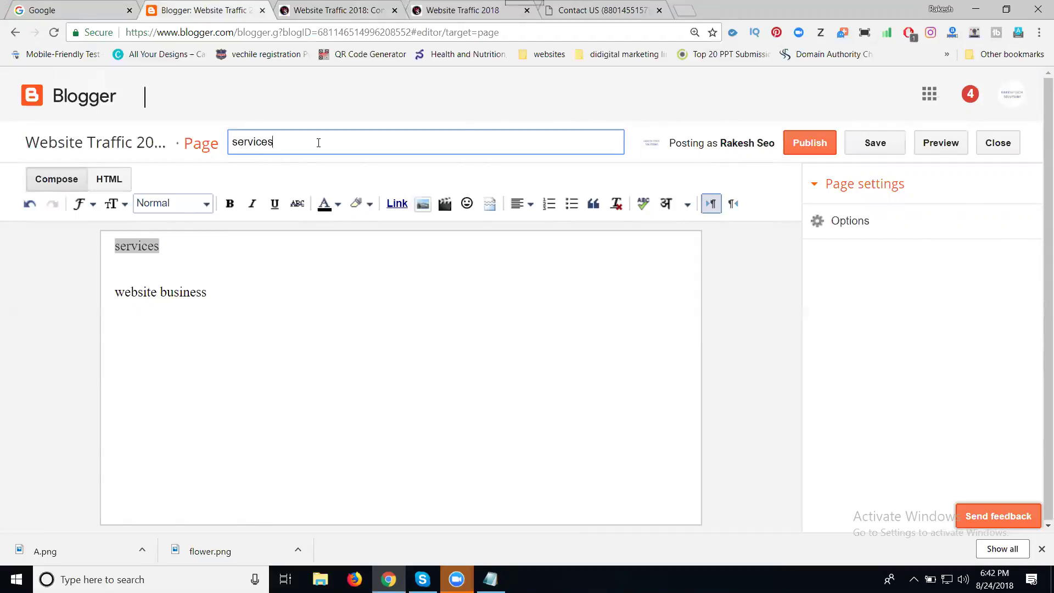
click(799, 145)
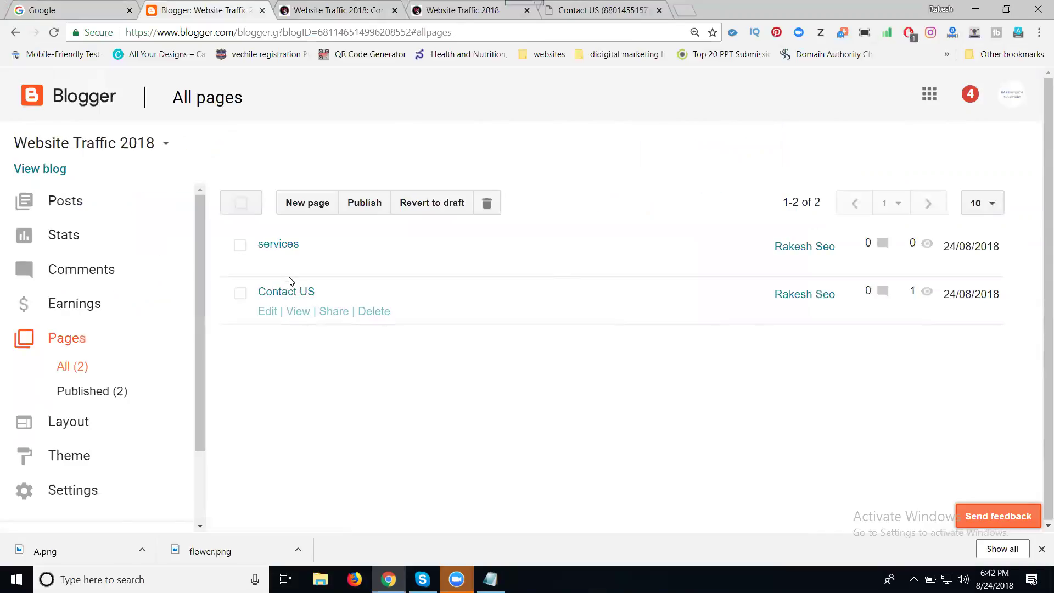
click(295, 266)
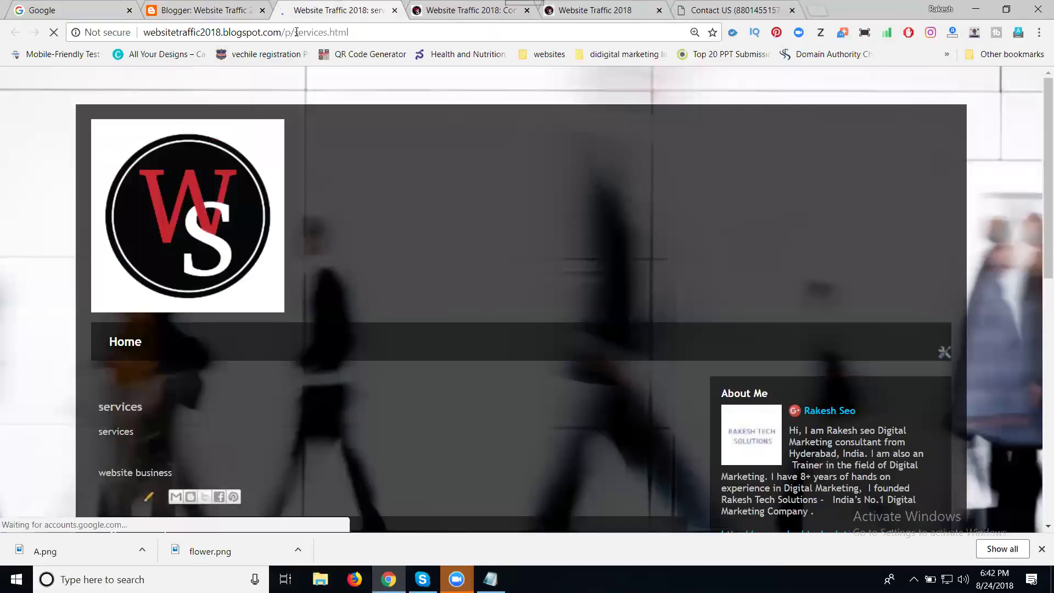
drag(294, 33, 373, 34)
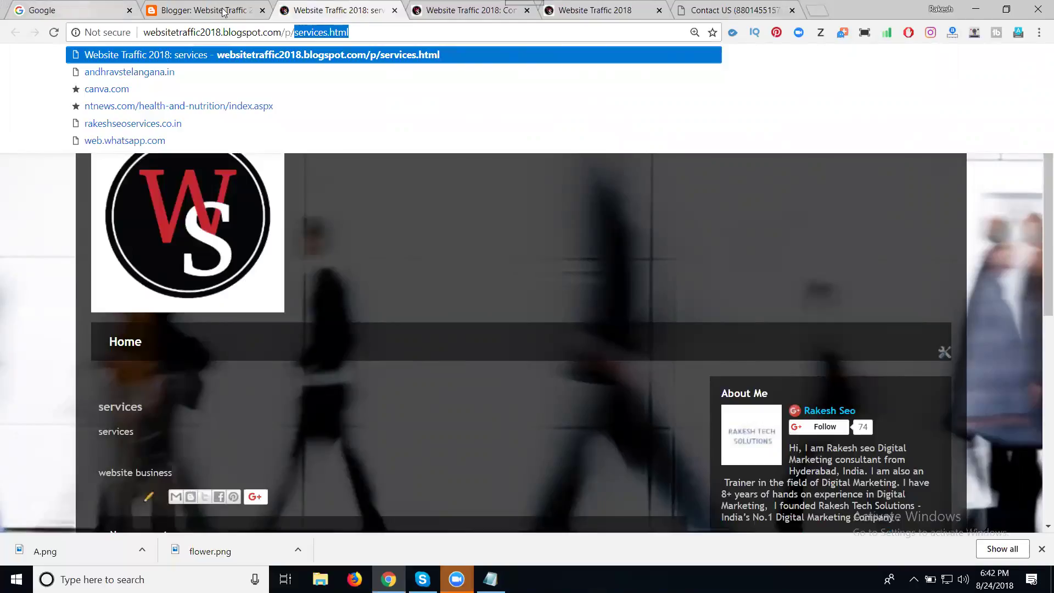
Open olx.in/mobile in a new tab and highlight the mobile/ part of its address.
click(823, 11)
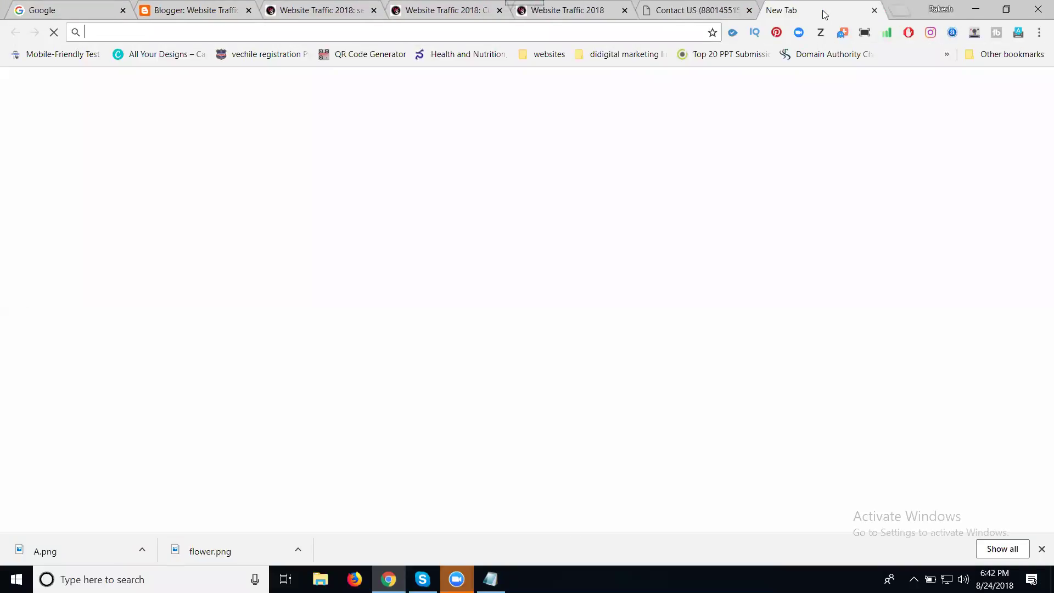
text(olx.in)
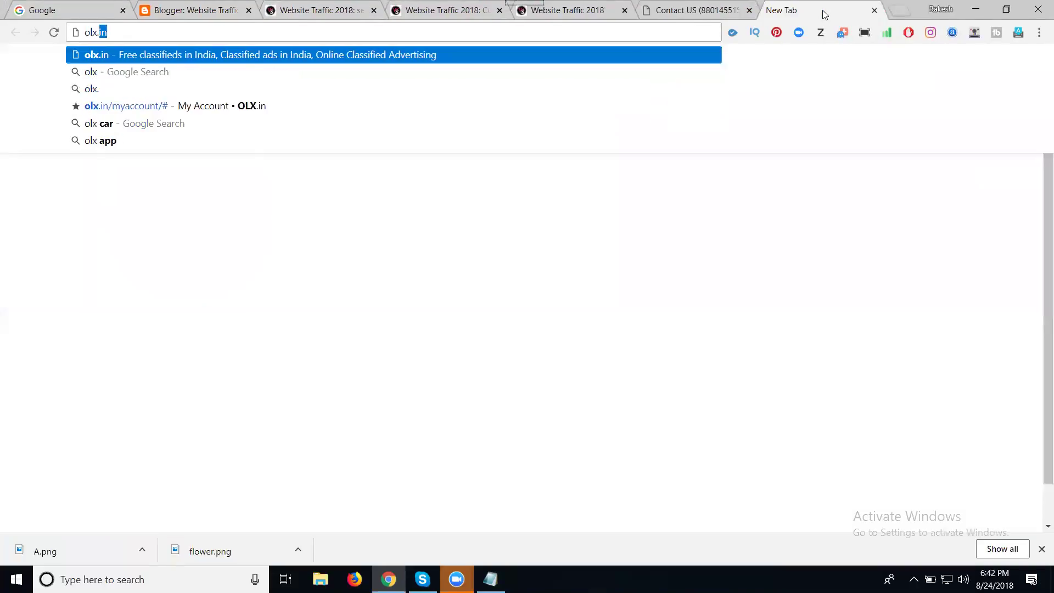
text(/)
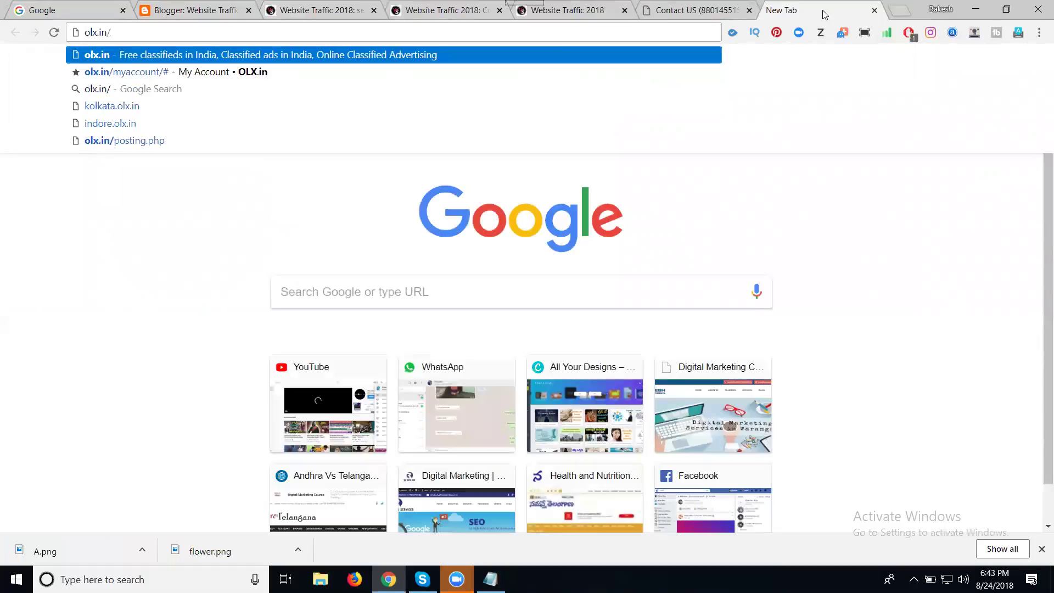
text(mobile)
key(Return)
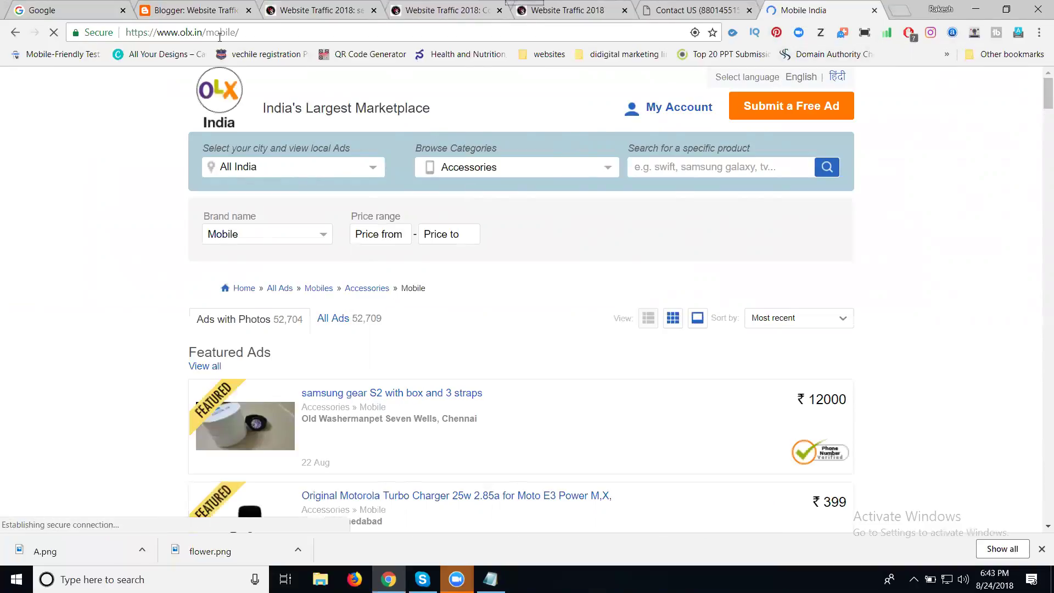
drag(208, 33, 255, 32)
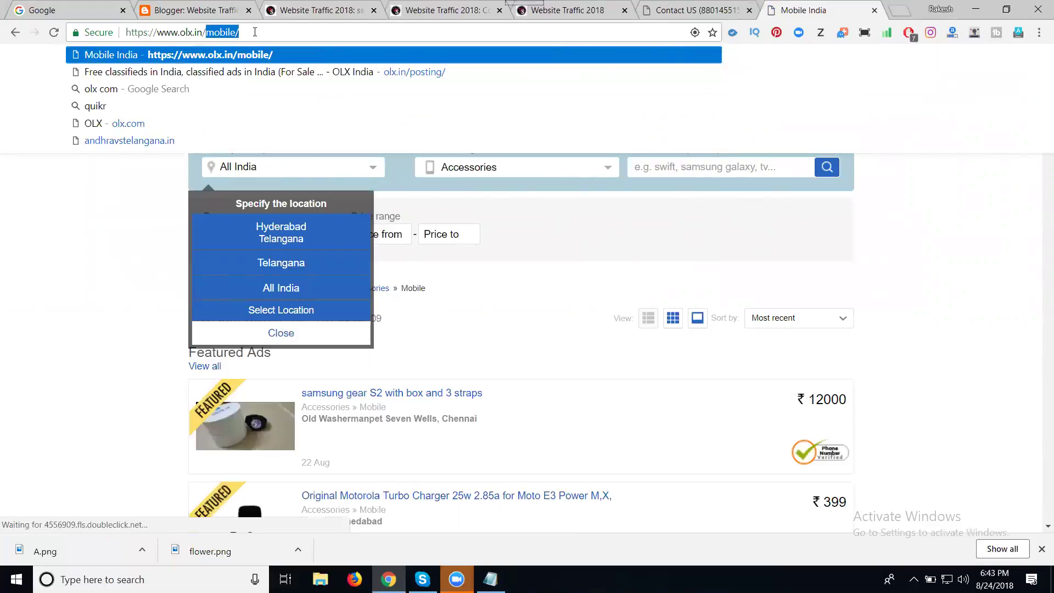
Search Google for "samsung olx".
click(26, 8)
text(sam)
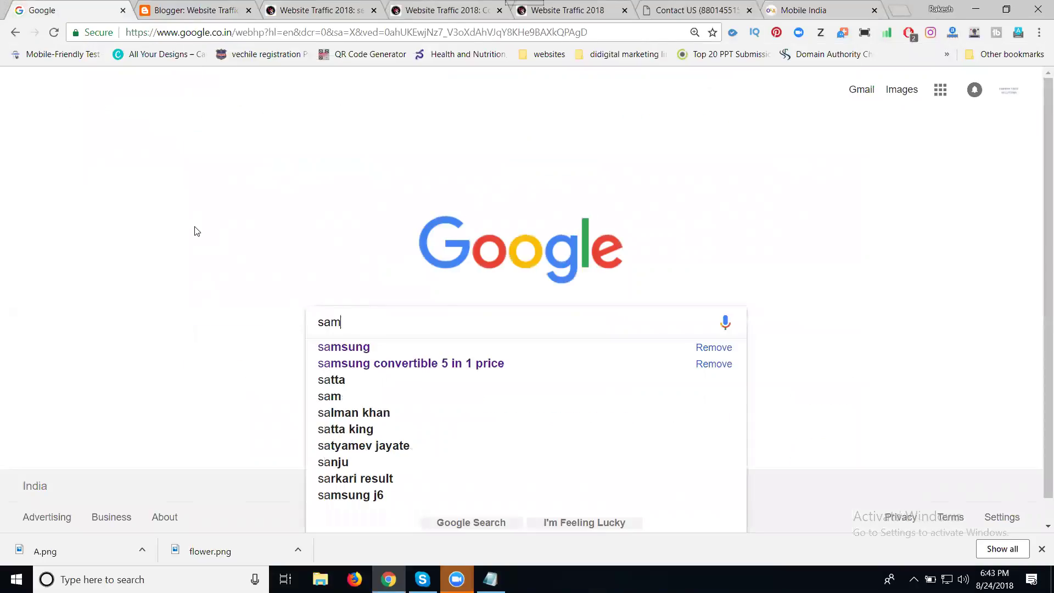
text(sung olx)
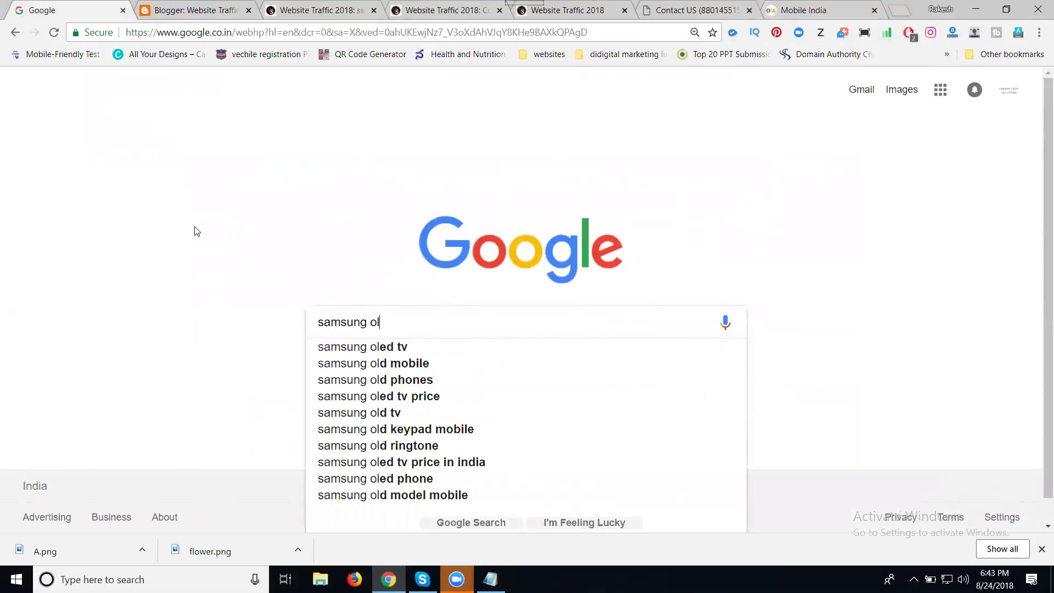
key(Return)
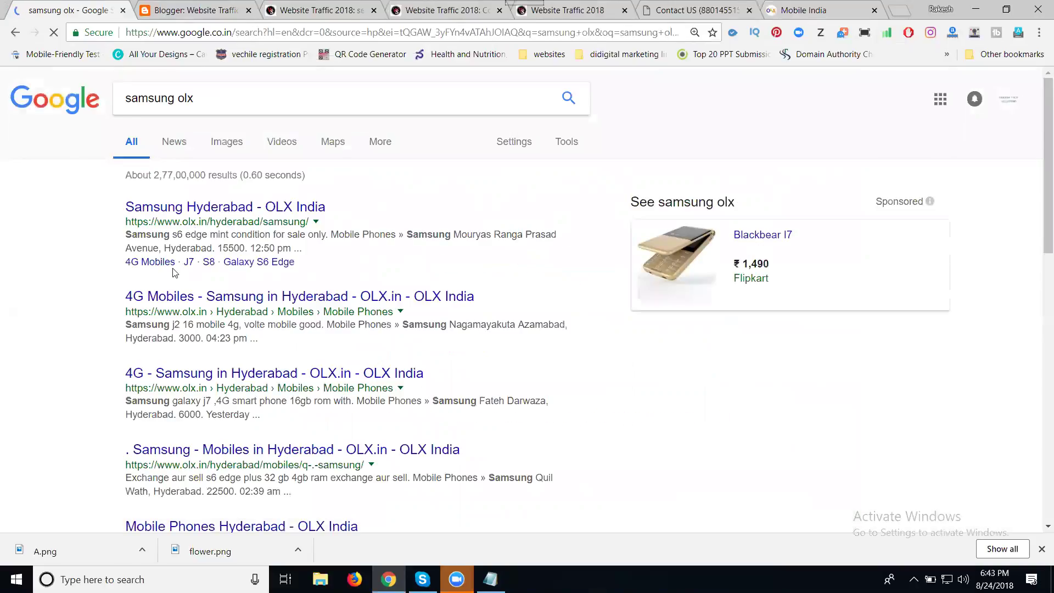
Open the Samsung Hyderabad OLX result and examine the samsung/ part of its address and the listings.
click(225, 207)
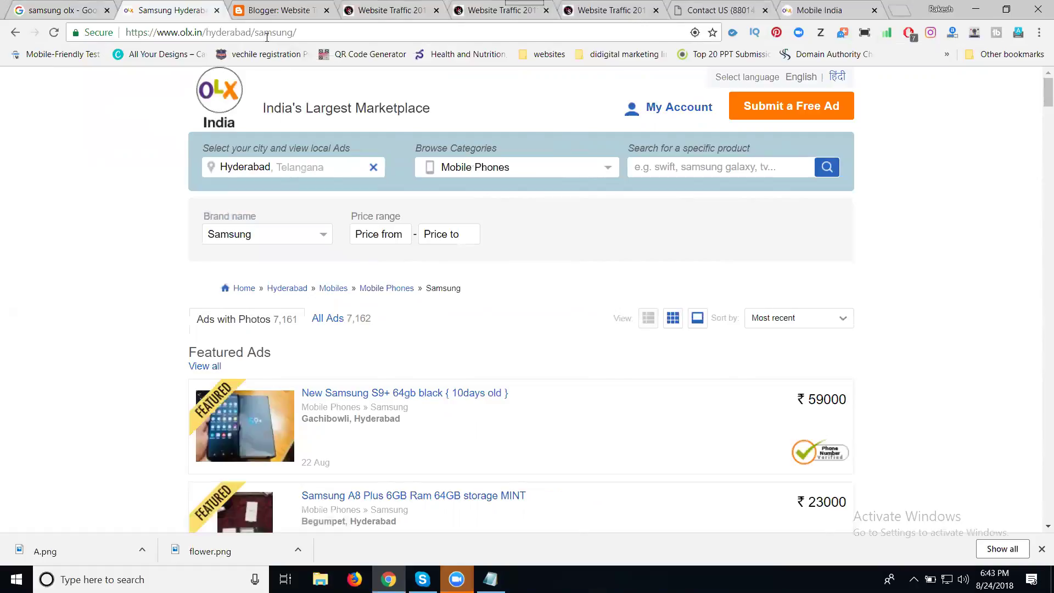
double_click(280, 34)
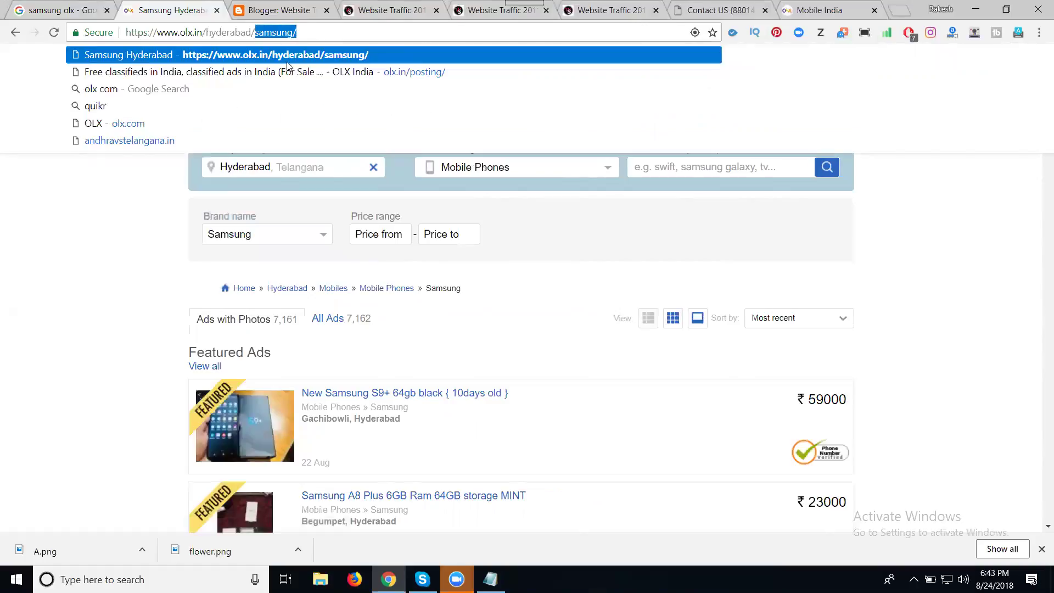
click(28, 284)
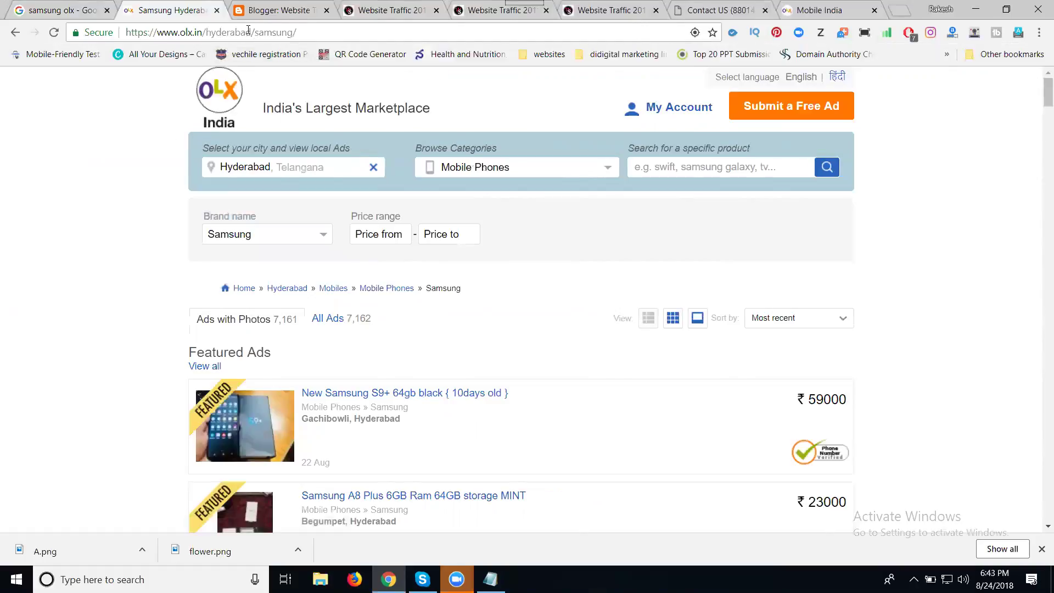
scroll(67, 361, down, 5)
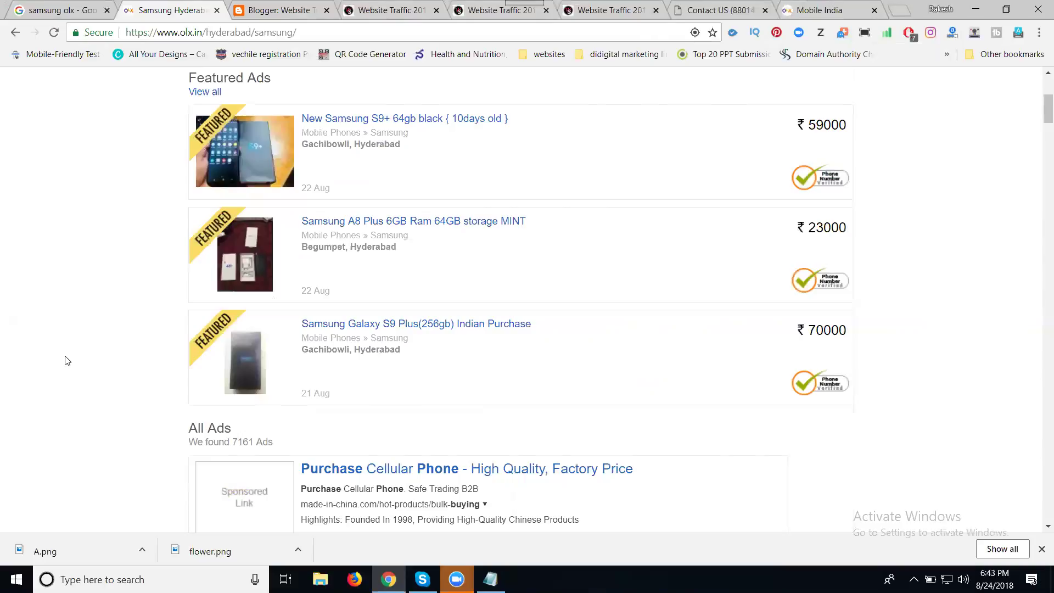
Close the OLX Samsung and live Contact US tabs, reset Google to its home page, and return to the blog's home page.
click(216, 10)
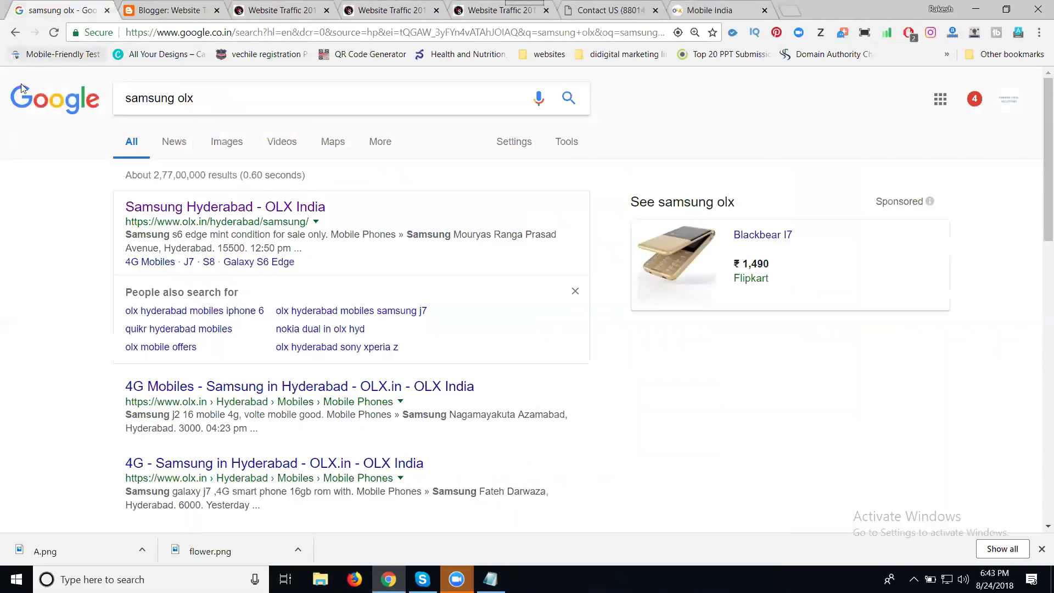
click(22, 112)
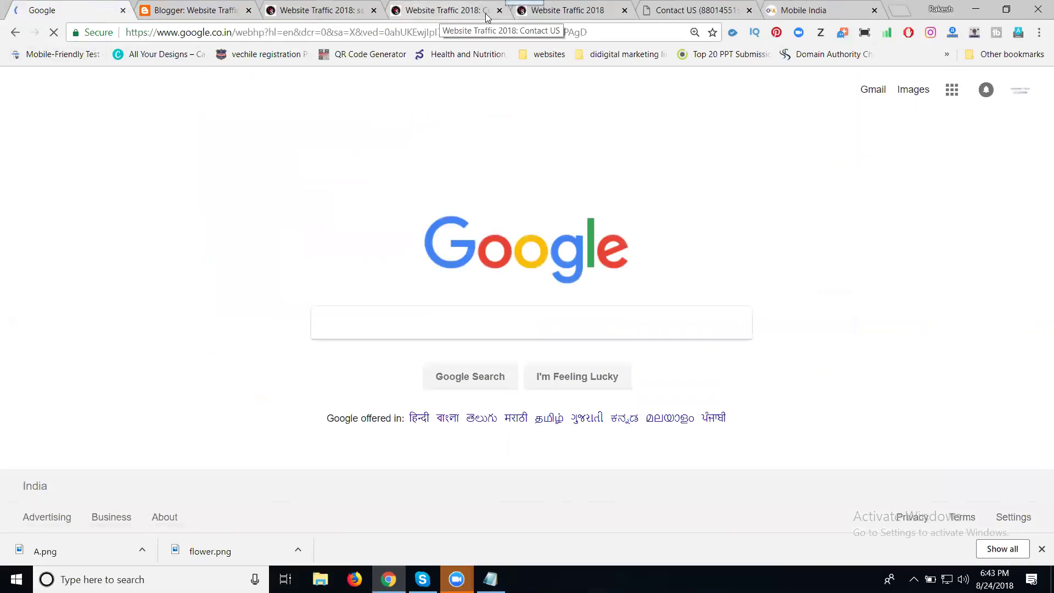
click(499, 10)
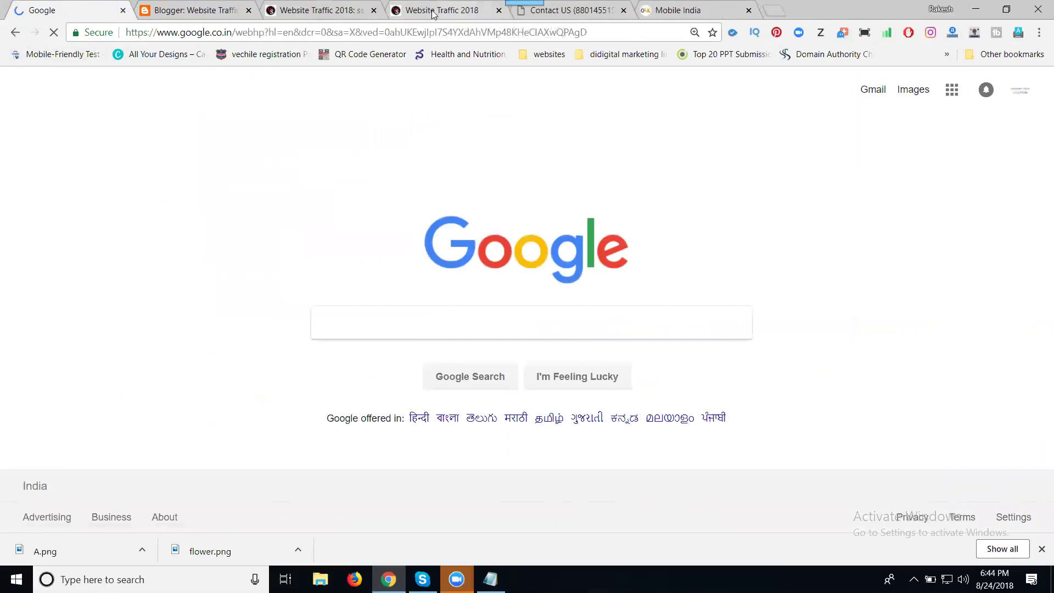
click(322, 10)
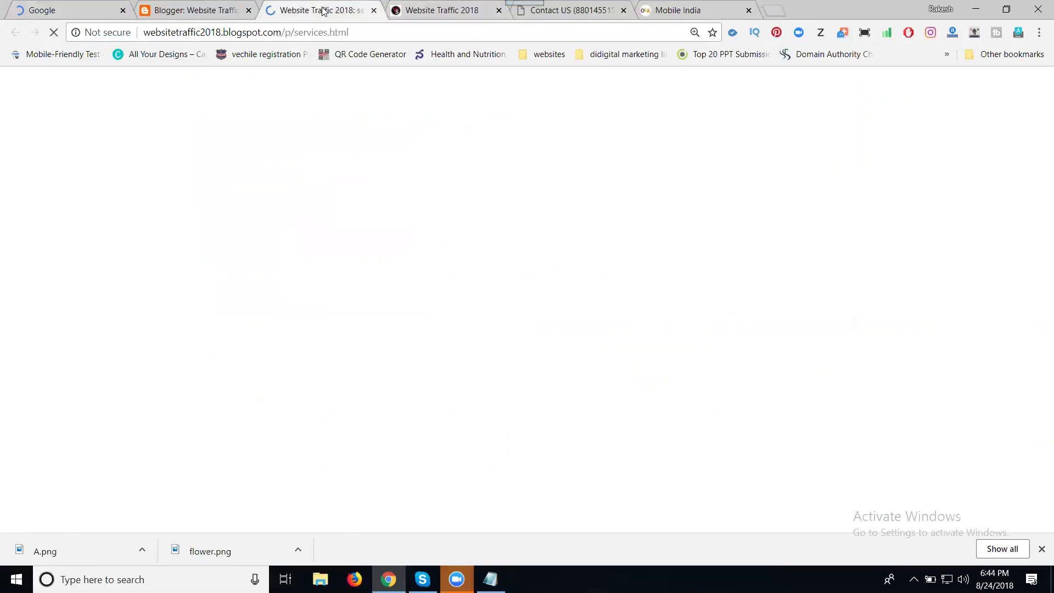
click(434, 11)
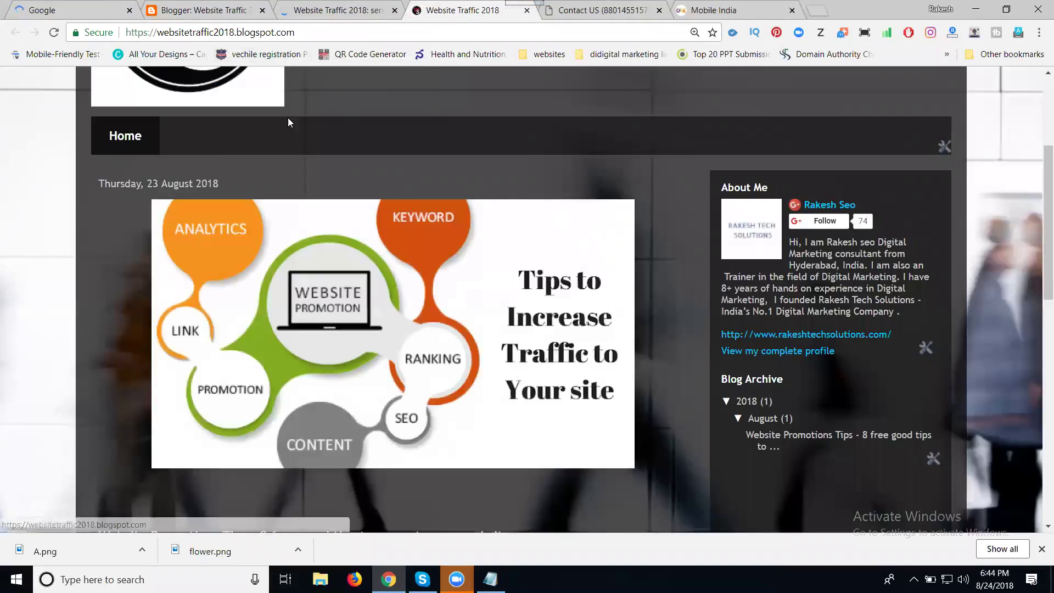
Open the services page for editing from Blogger's page list.
click(210, 11)
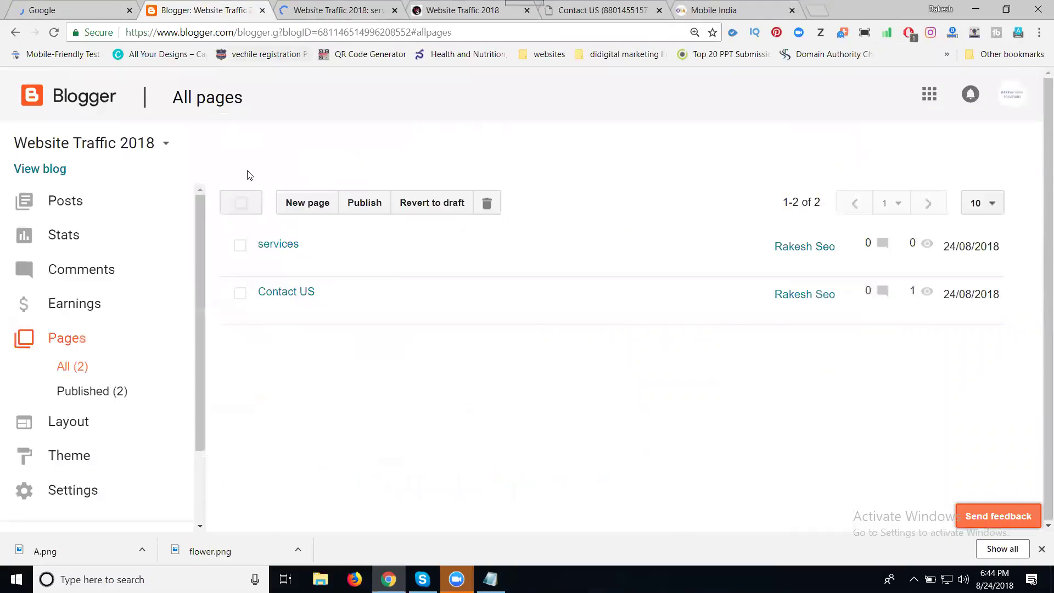
mouse_move(287, 316)
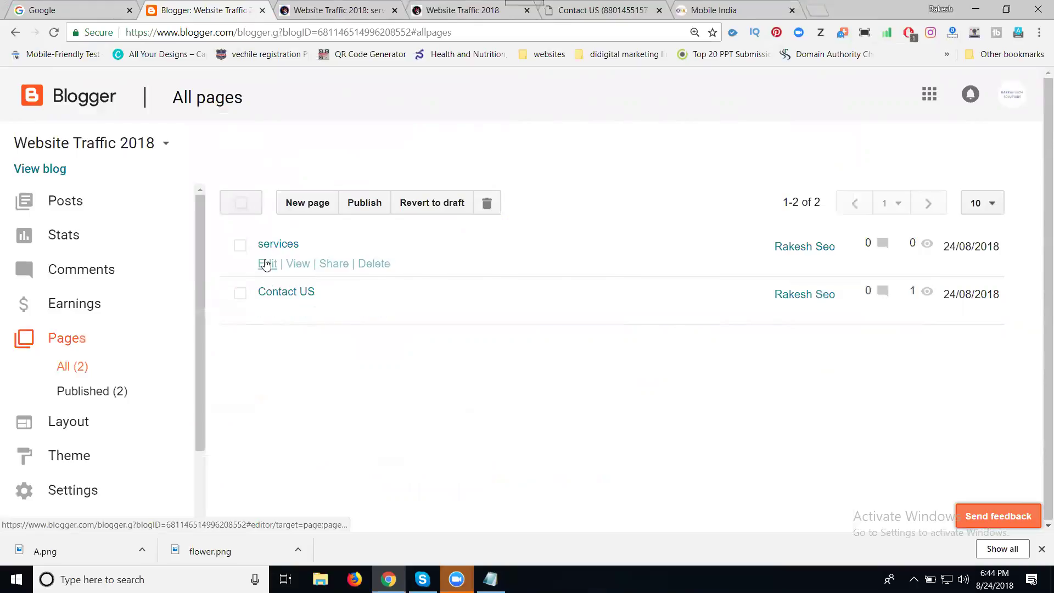
click(267, 263)
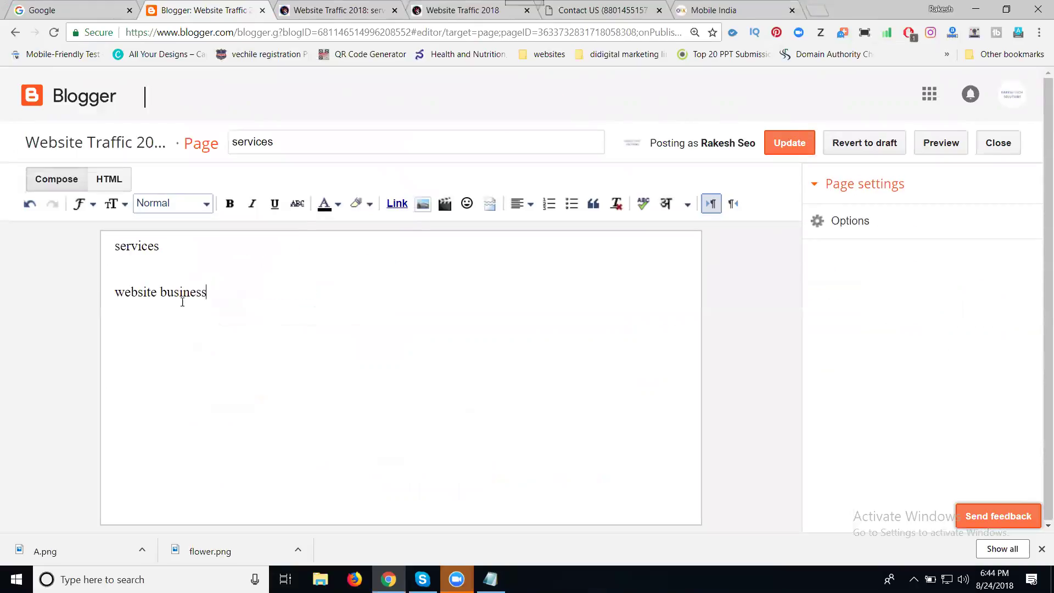
Delete the "website business" line from the services page and copy the blog post's list from Social Media Promotion through Social Media Advertisement.
drag(207, 293, 104, 291)
key(BackSpace)
click(461, 10)
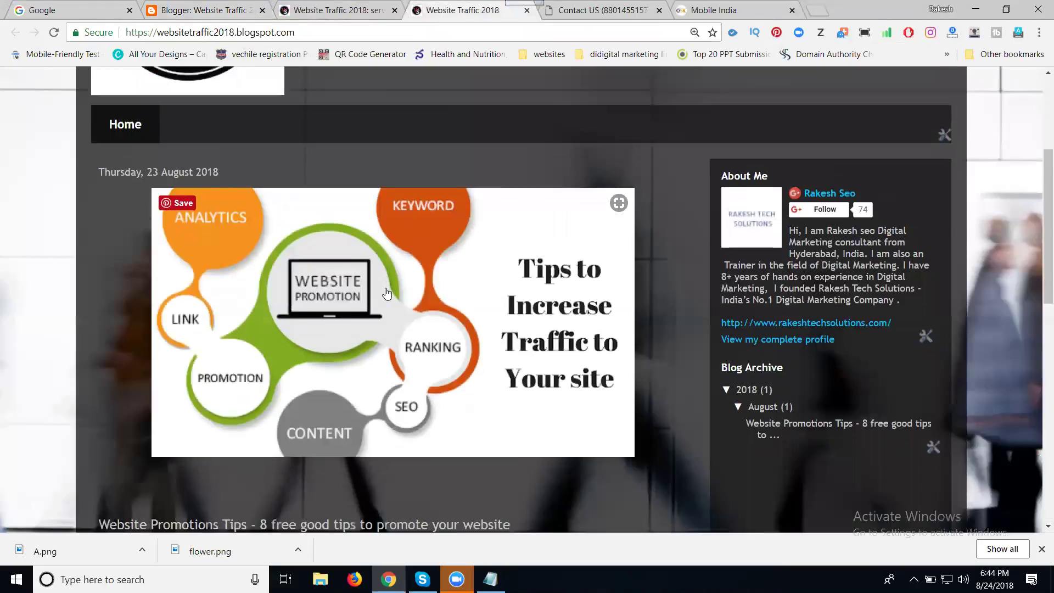
scroll(387, 292, down, 8)
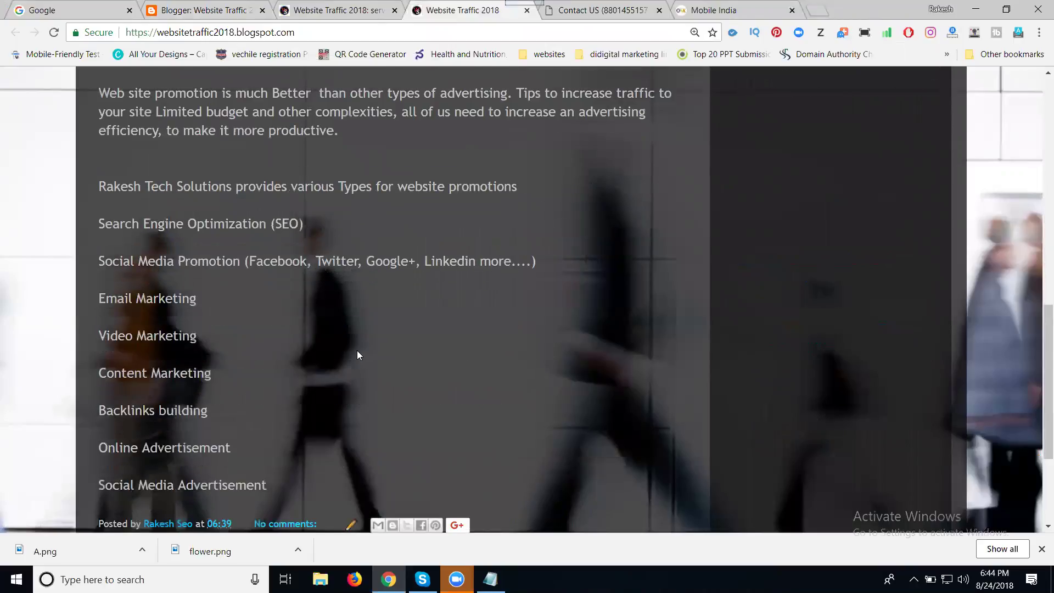
scroll(329, 354, down, 3)
drag(266, 348, 98, 124)
key(ctrl+c)
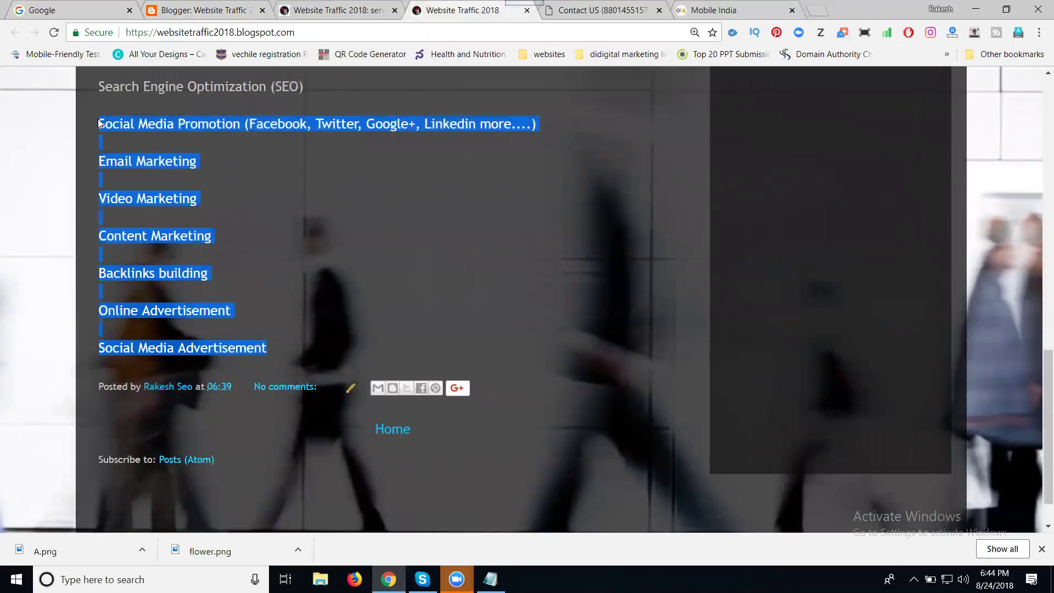
Replace the Notepad text with the copied list to strip its formatting, and paste the plain list below the services heading in the Blogger page editor.
key(alt+Tab)
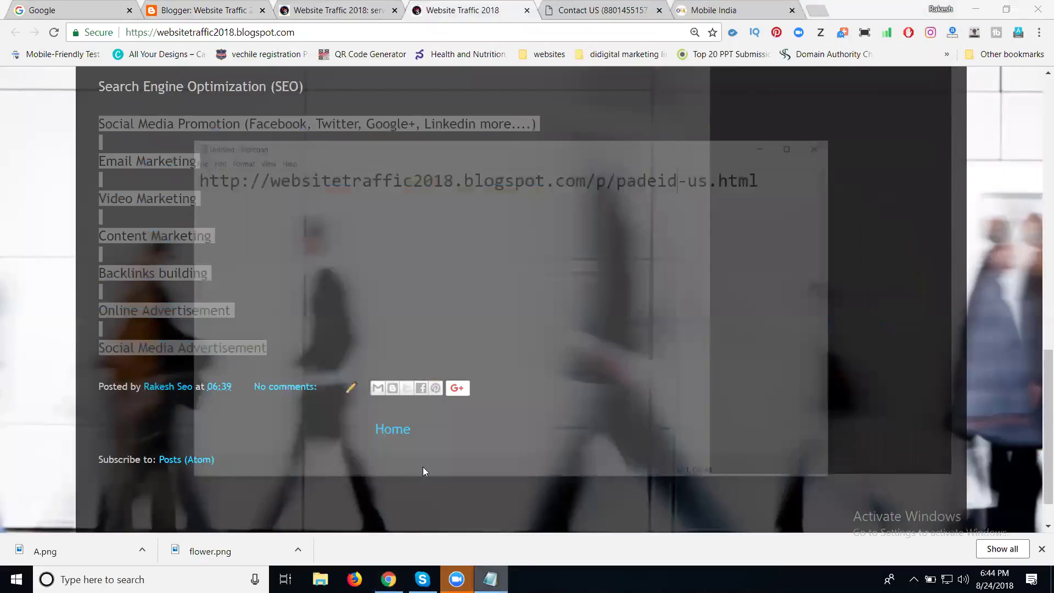
key(ctrl+a)
key(ctrl+v)
key(ctrl+a)
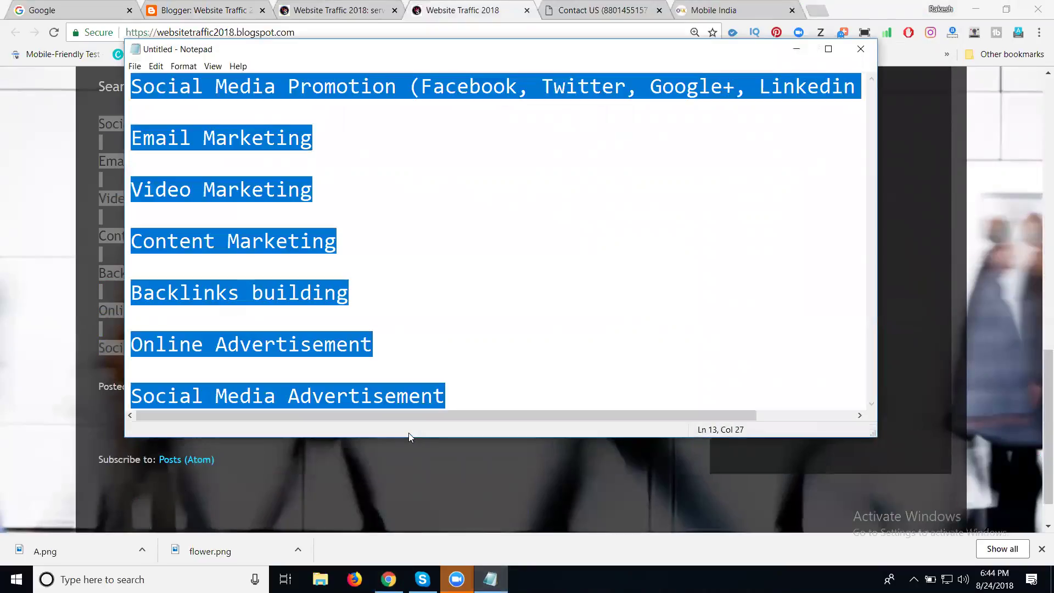
click(340, 10)
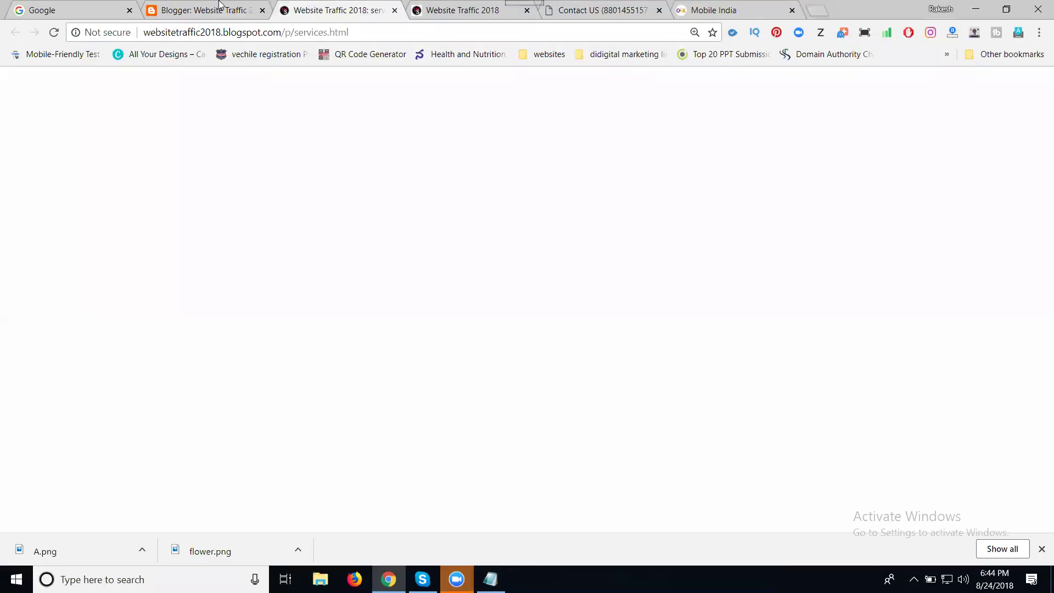
click(188, 11)
click(291, 336)
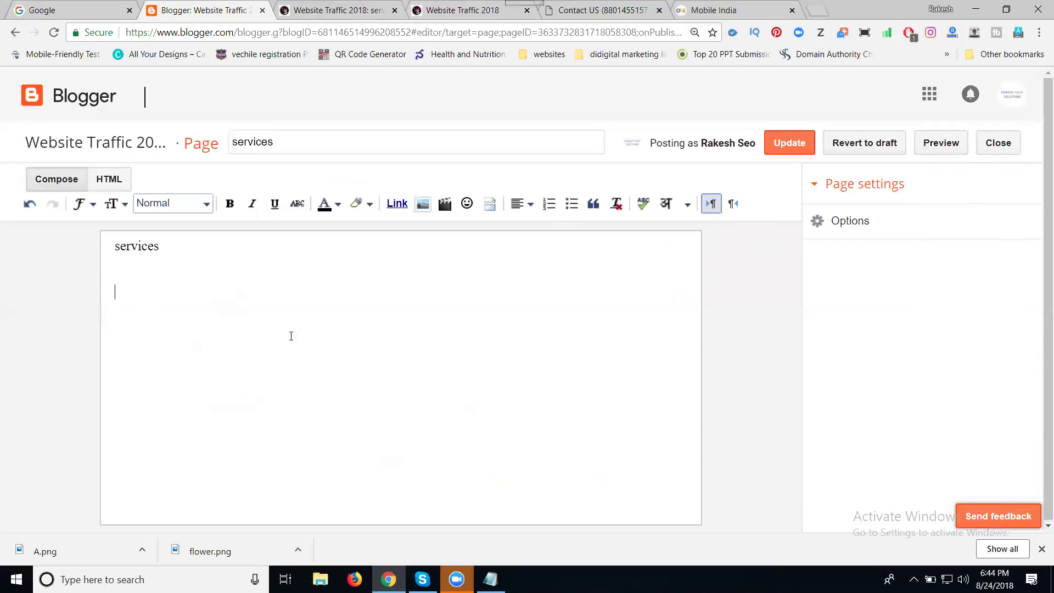
key(ctrl+v)
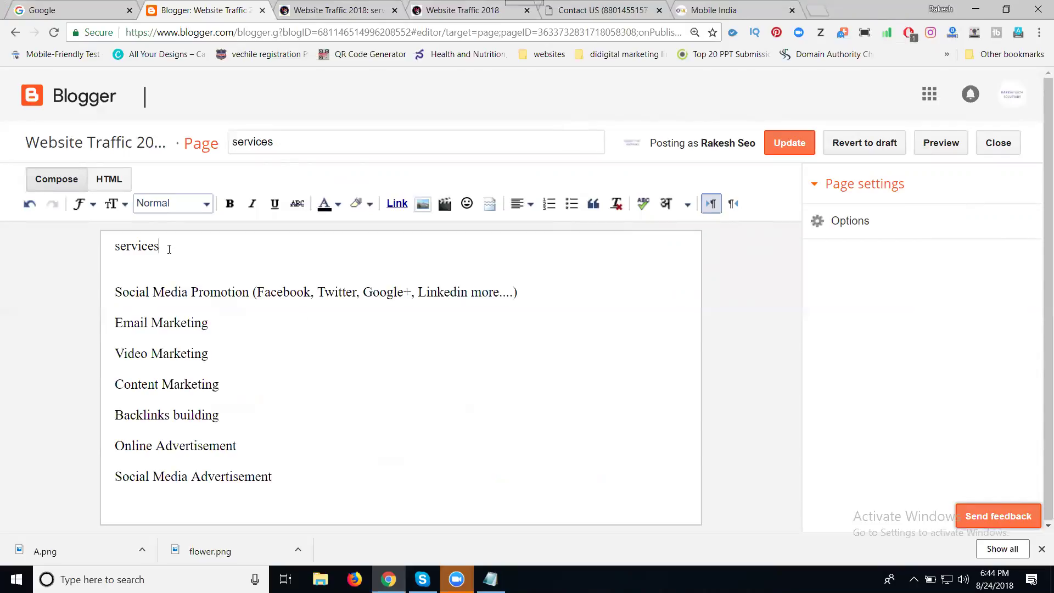
Add a "Search Engine Optimization" line above Social Media Promotion and remove the extra blank line between them.
key(Return)
key(Return)
text(S)
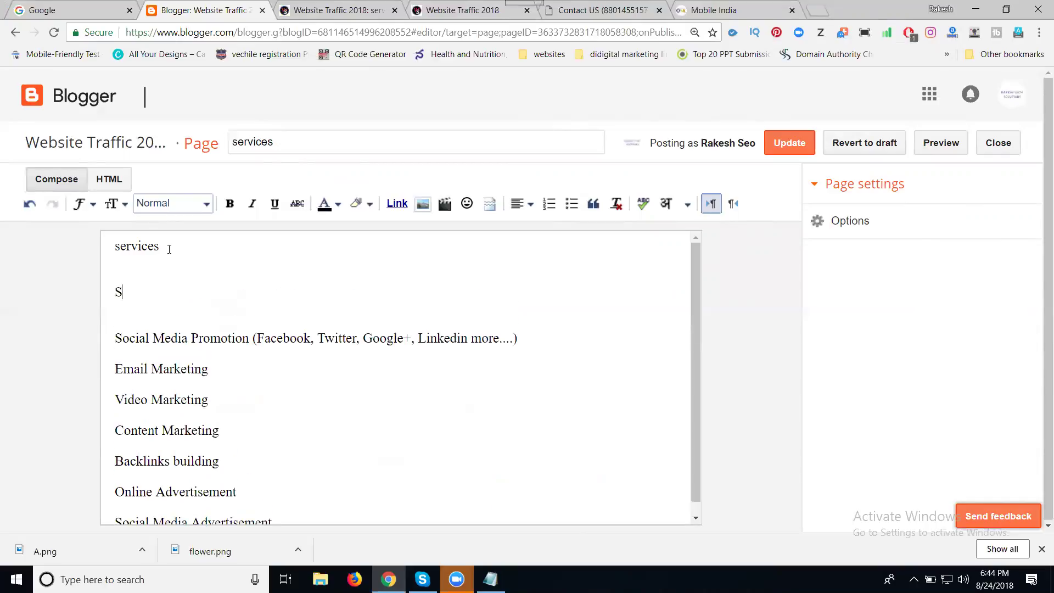
text(earch Engine Optimi)
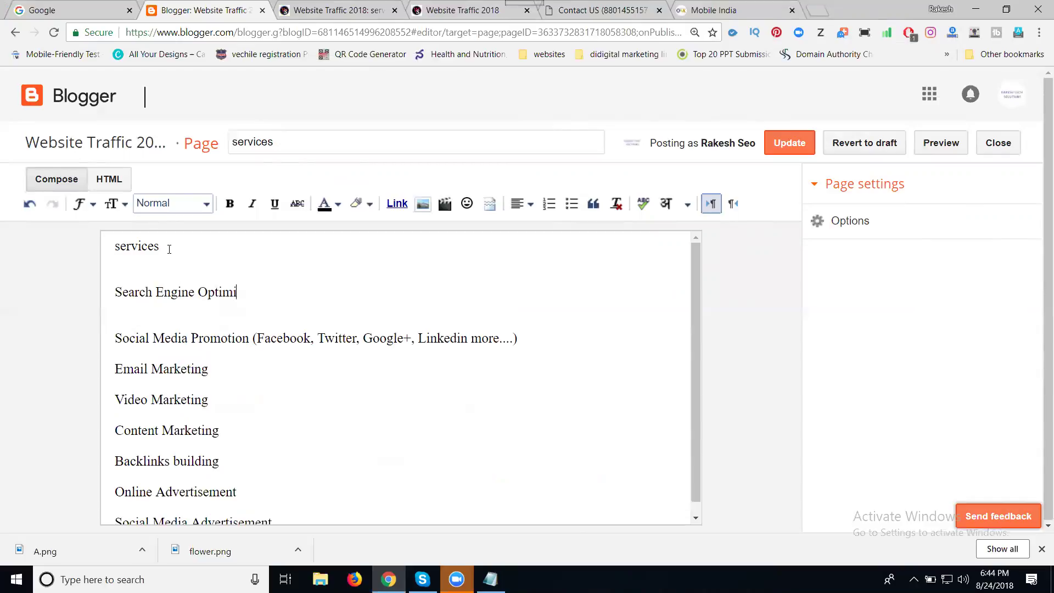
text(zation)
key(Delete)
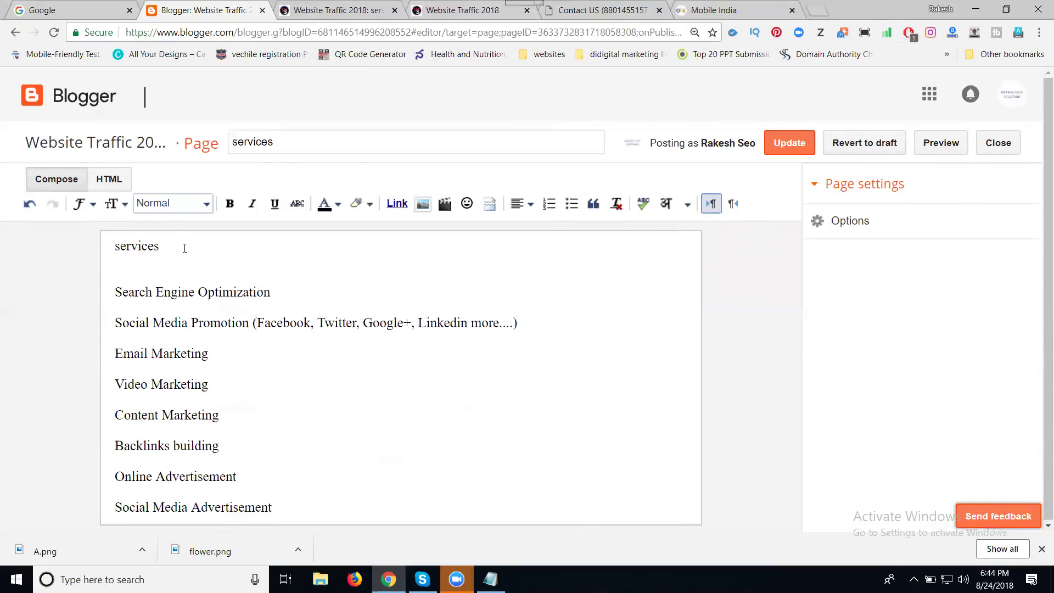
Format the services heading in the page body as bold and Large, and update the page.
drag(174, 250, 97, 242)
click(230, 204)
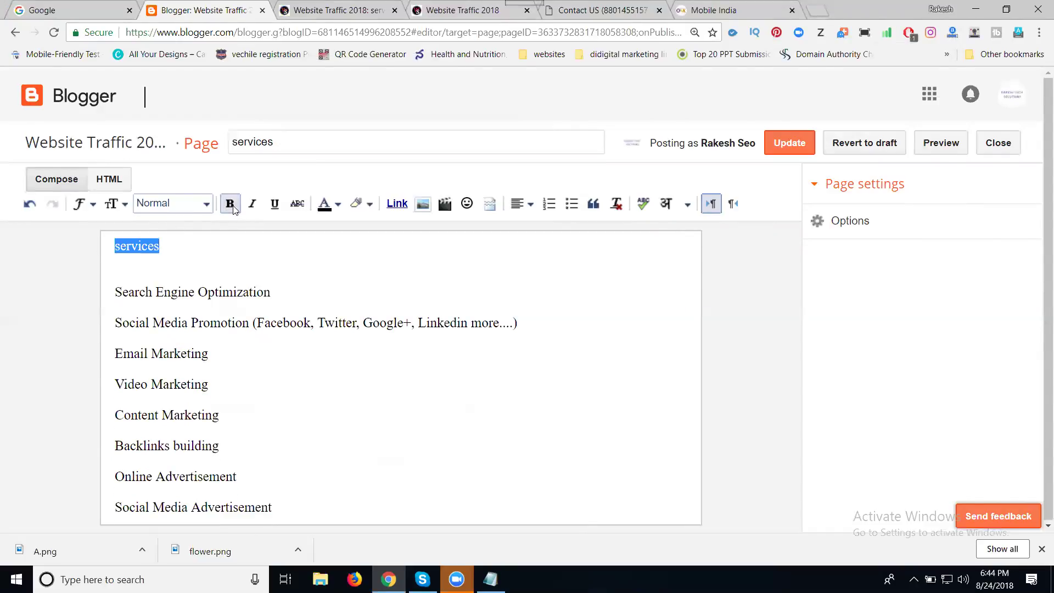
click(115, 204)
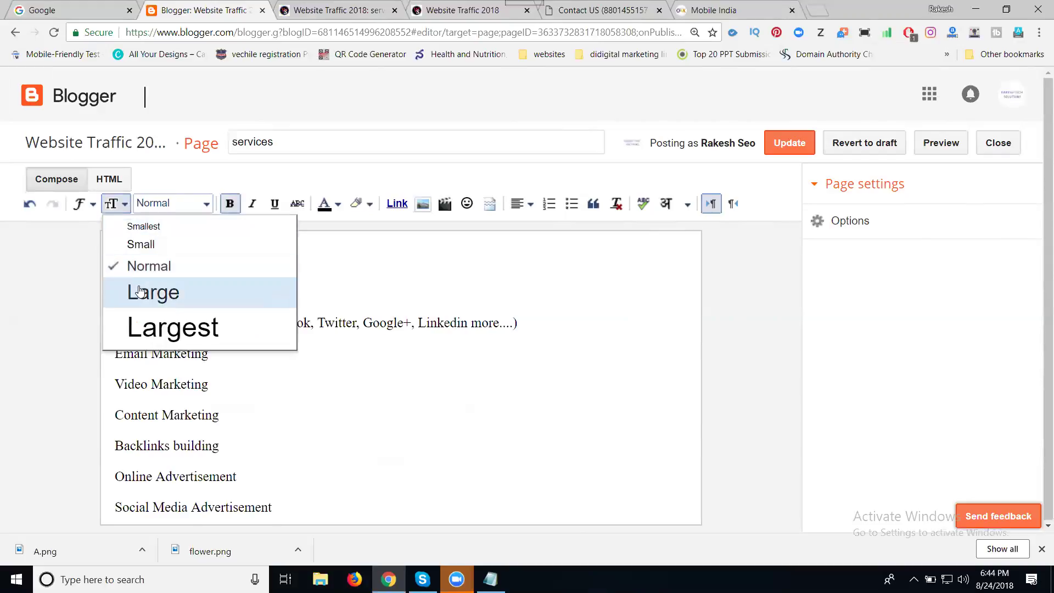
click(165, 292)
click(238, 285)
click(777, 143)
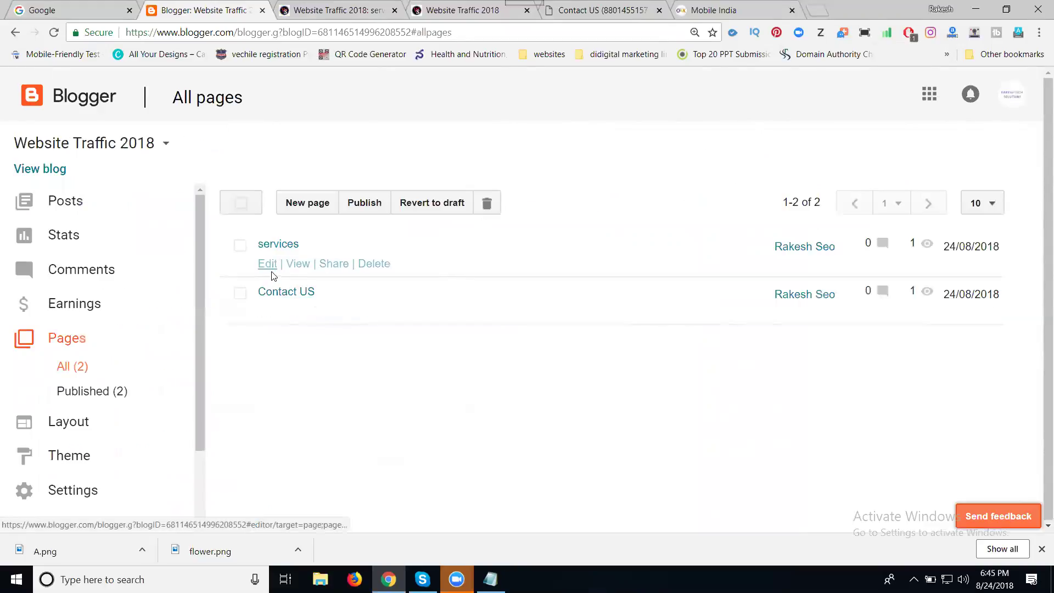
Reload the live services page to check the new content, and look over the blog's home page and menu bar.
click(343, 10)
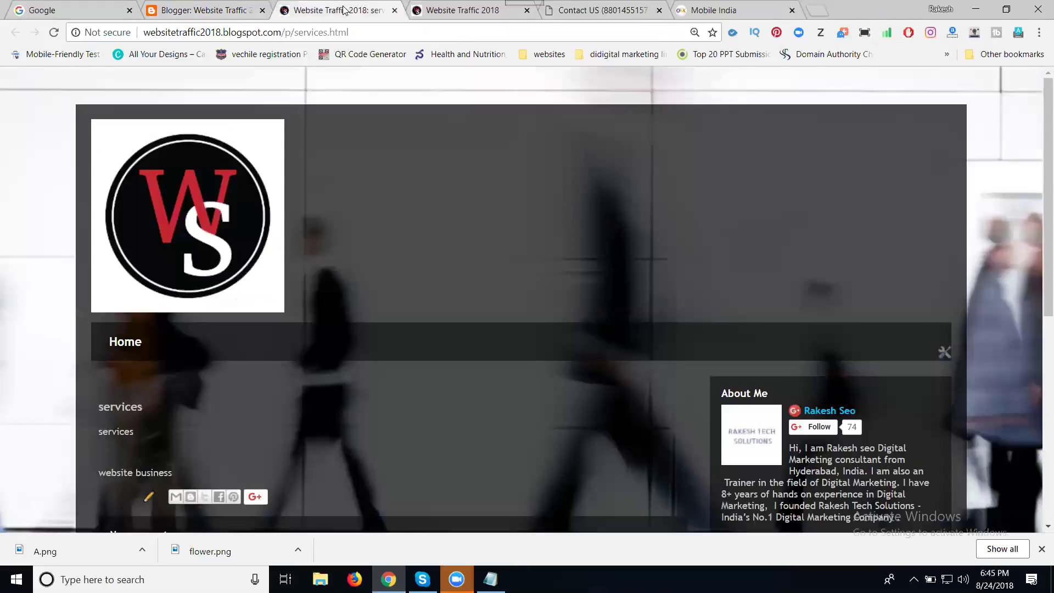
click(53, 32)
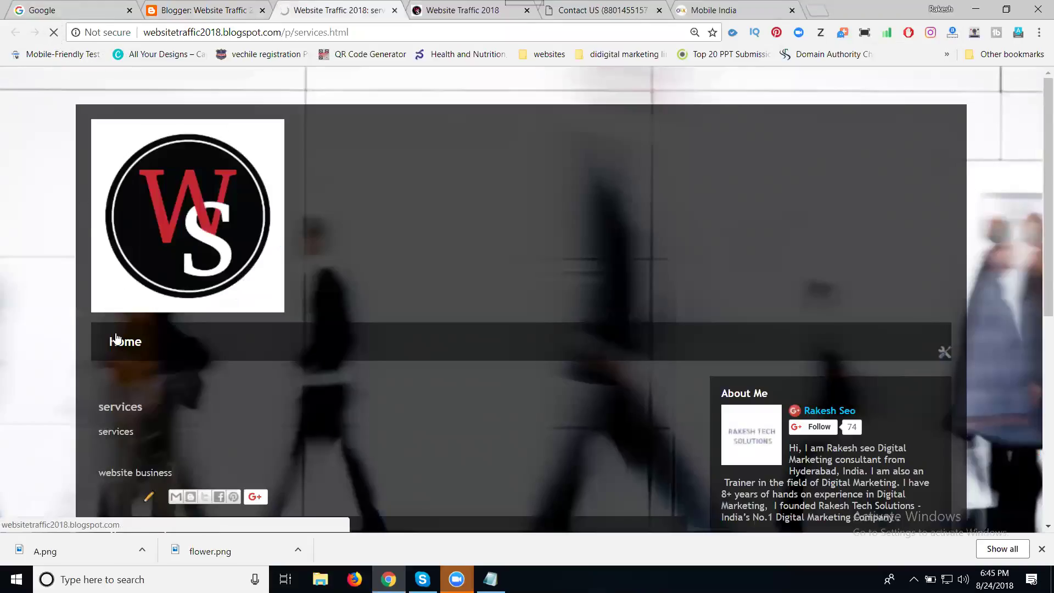
click(120, 343)
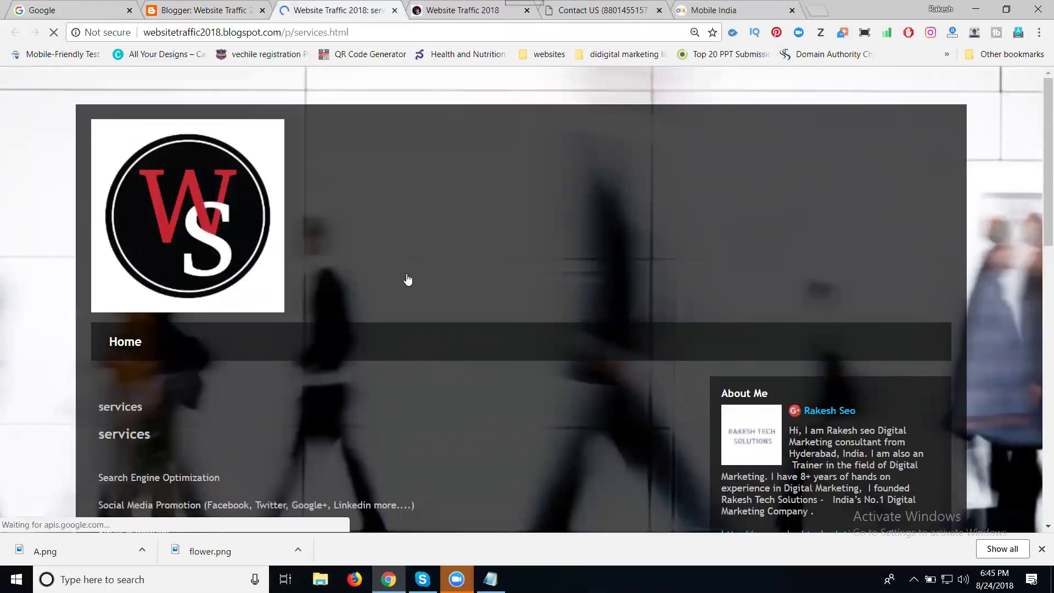
scroll(407, 280, down, 3)
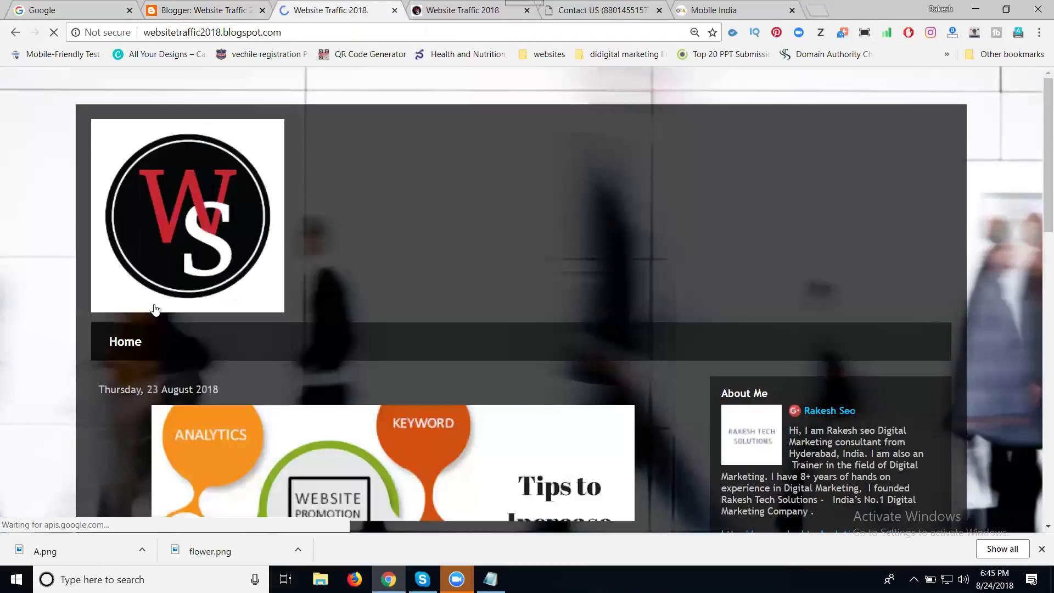
scroll(122, 226, down, 3)
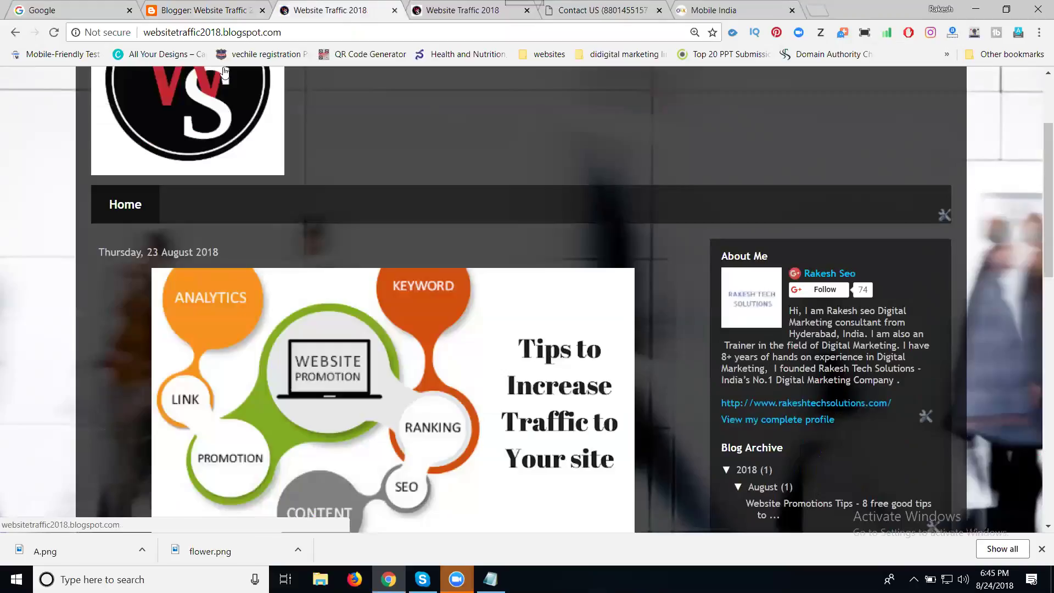
Set the Pages gadget in the blog's layout to show services and Contact US alongside Home, and save the gadget and the arrangement.
click(220, 13)
mouse_move(248, 321)
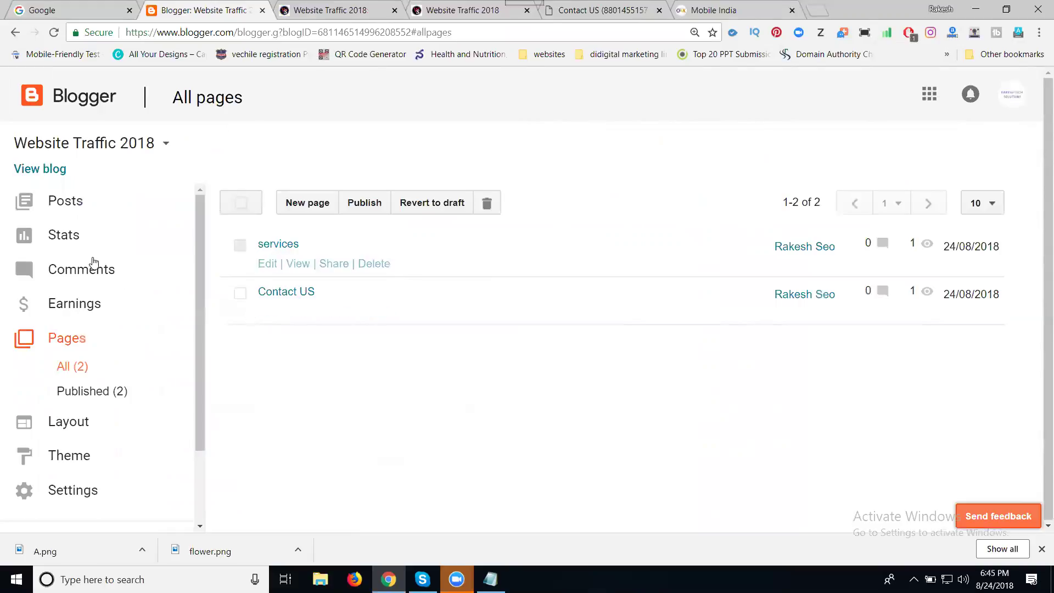
click(72, 425)
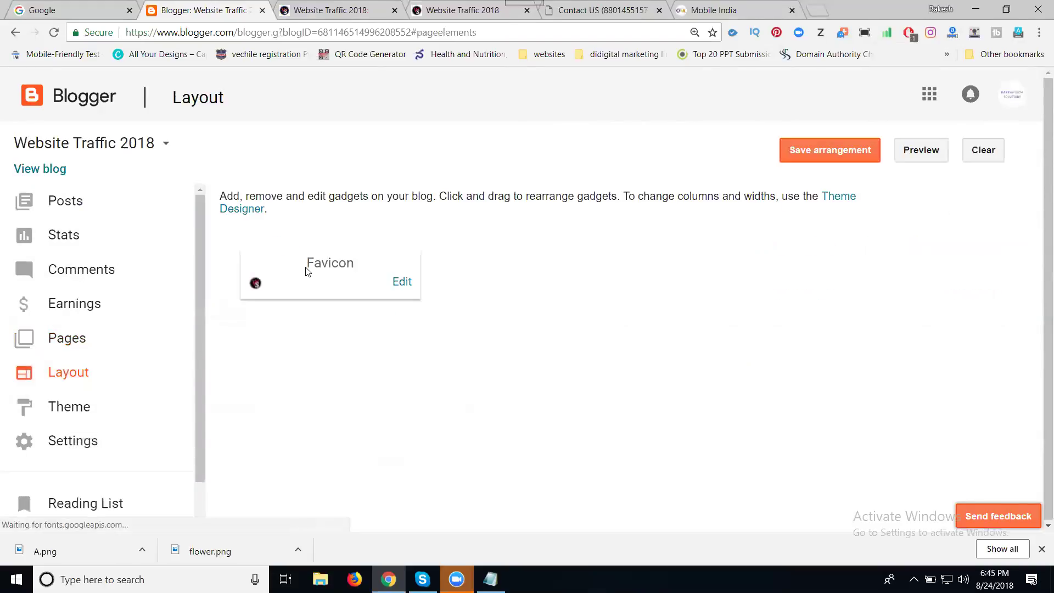
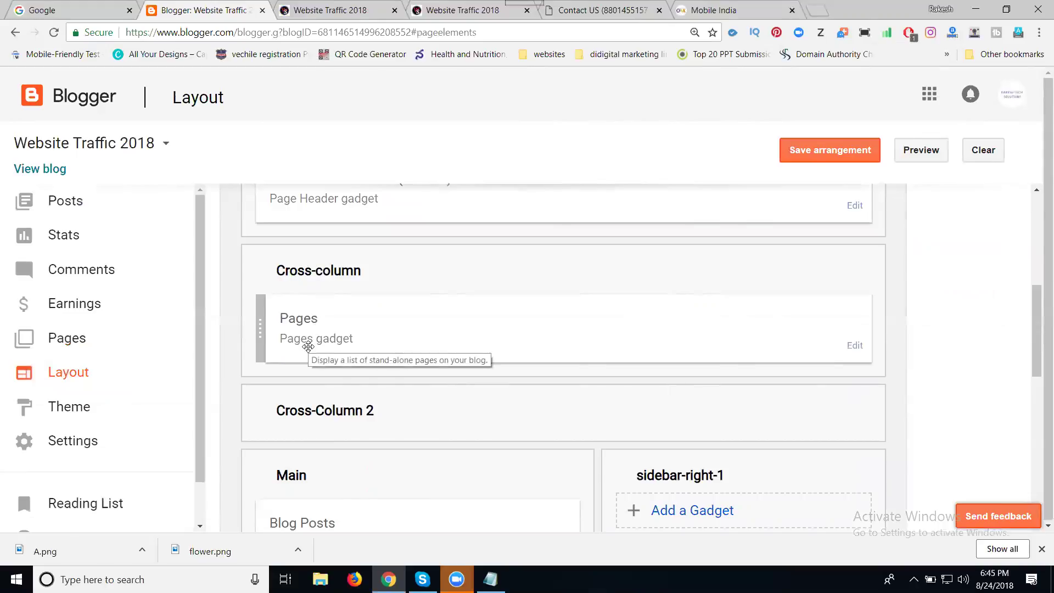
click(855, 346)
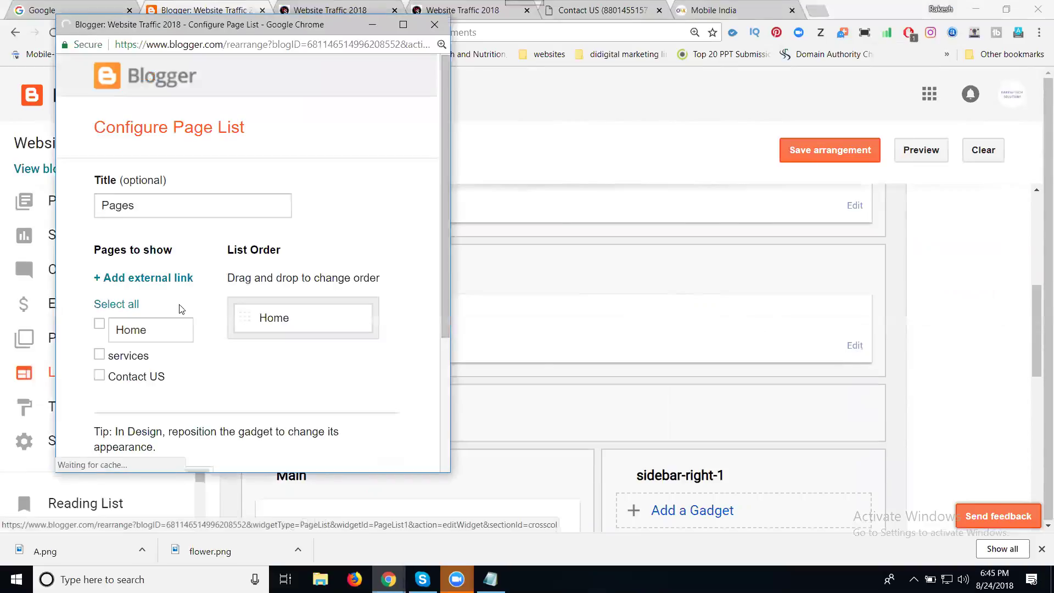
click(100, 354)
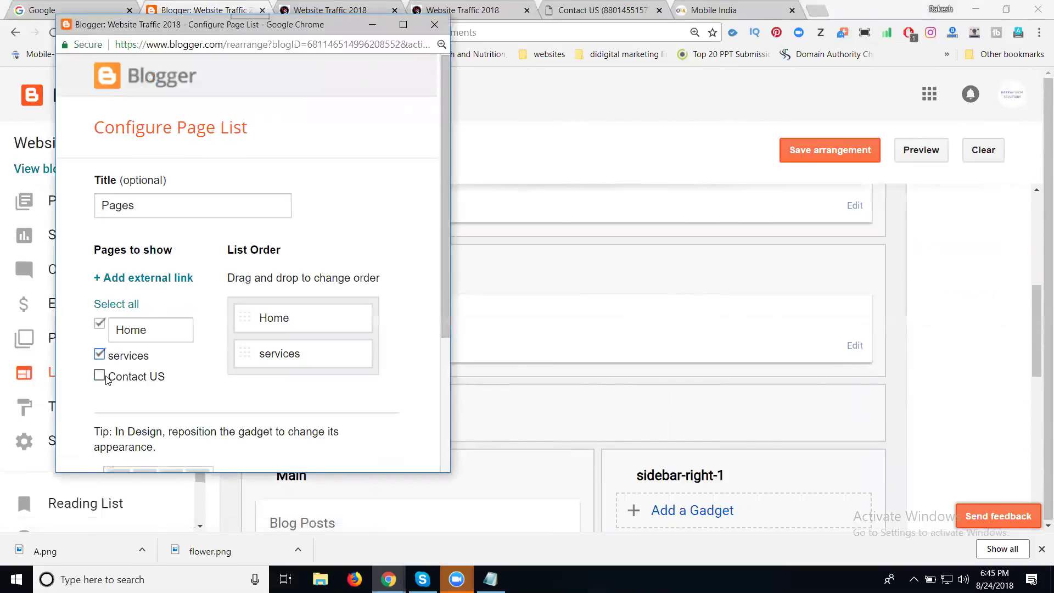
click(100, 376)
scroll(103, 412, down, 4)
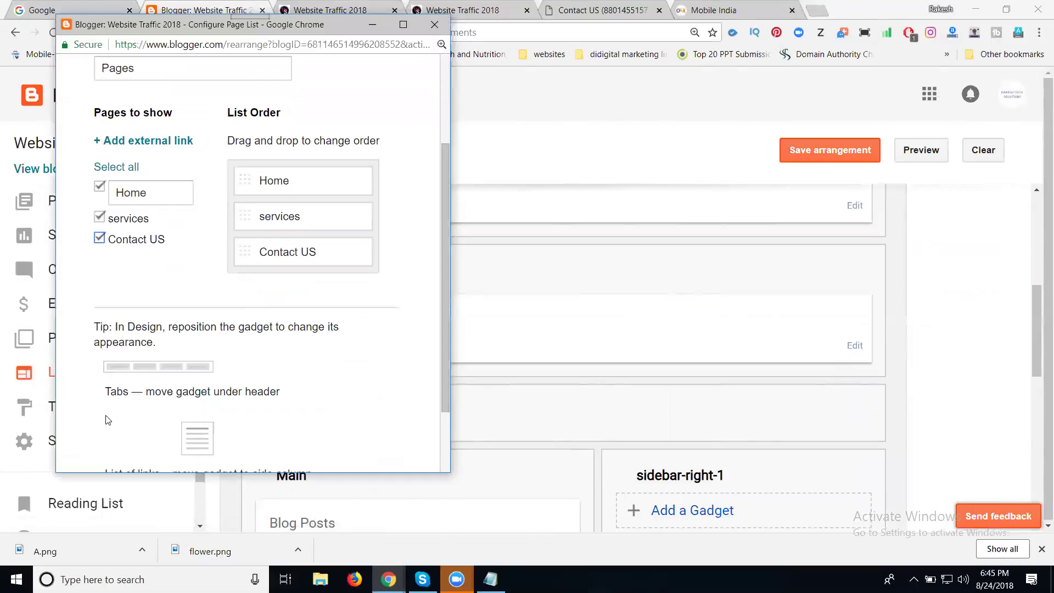
click(115, 431)
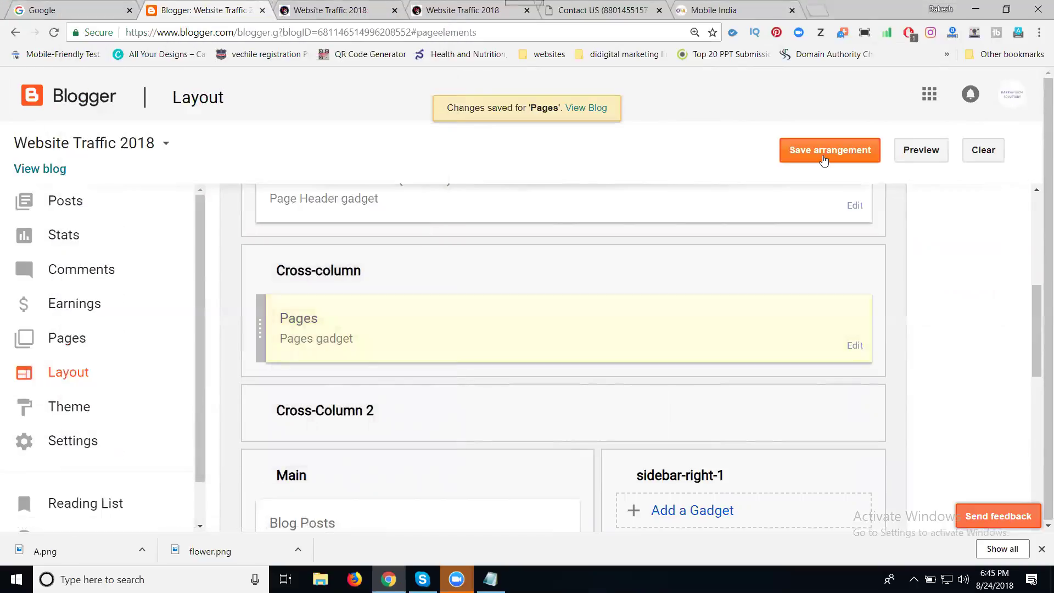
click(823, 159)
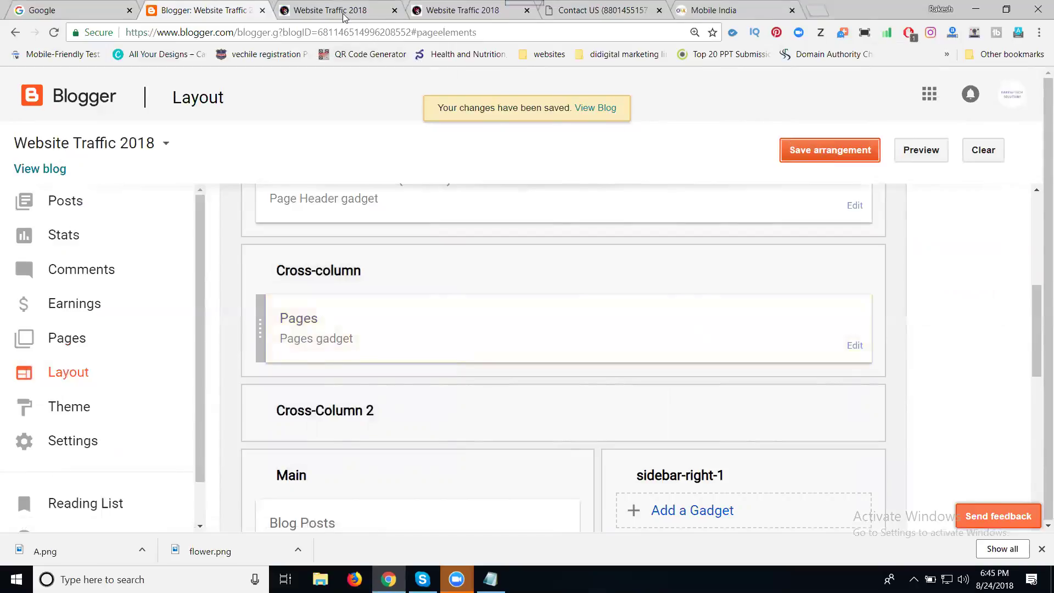
Reload the live blog and check the services and Contact US pages through its menu.
click(343, 16)
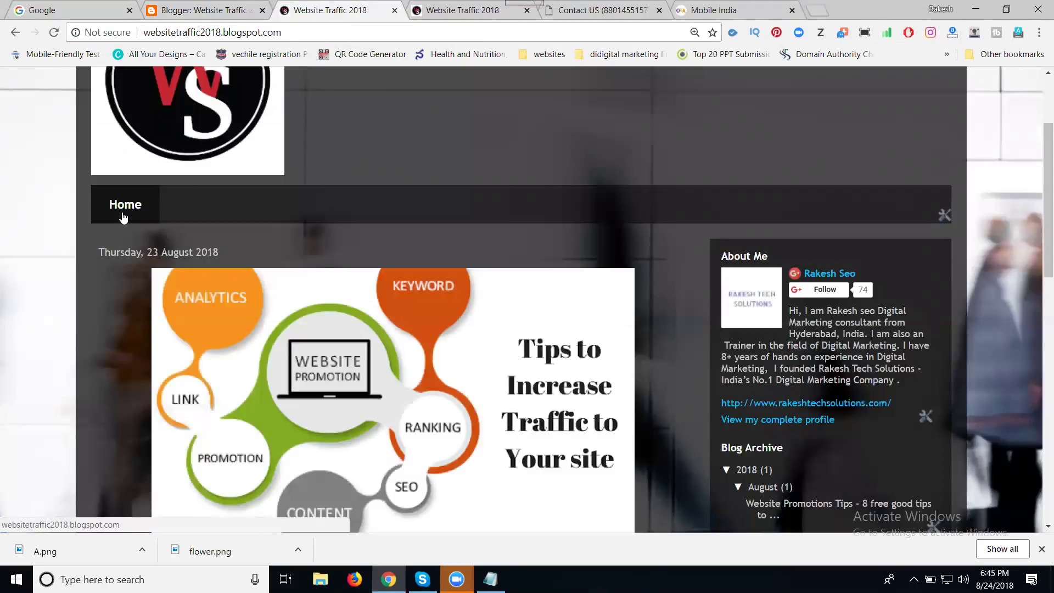
click(55, 33)
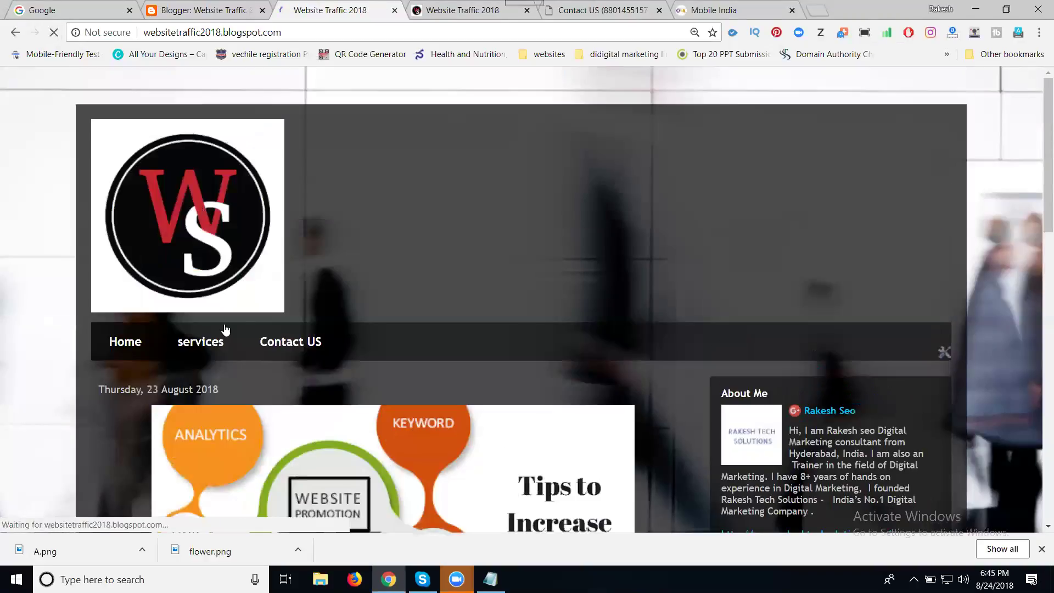
click(204, 345)
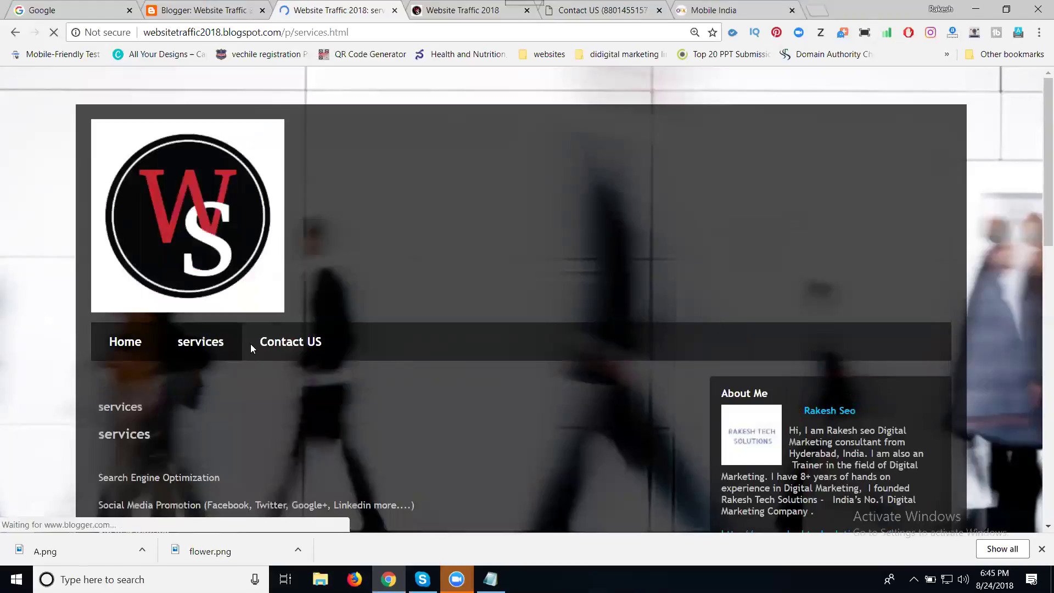
click(291, 345)
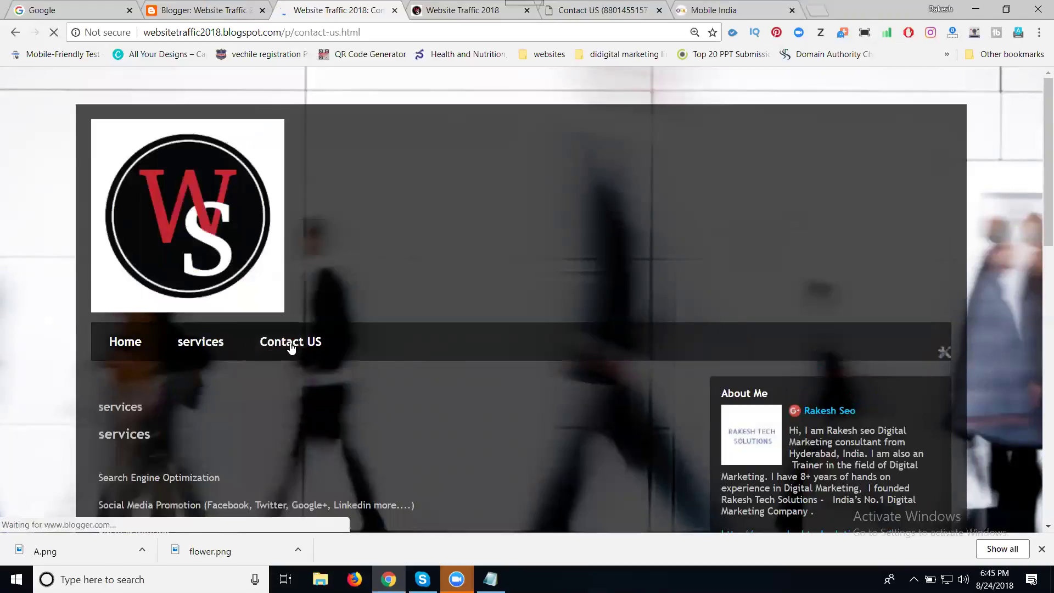
scroll(313, 343, down, 5)
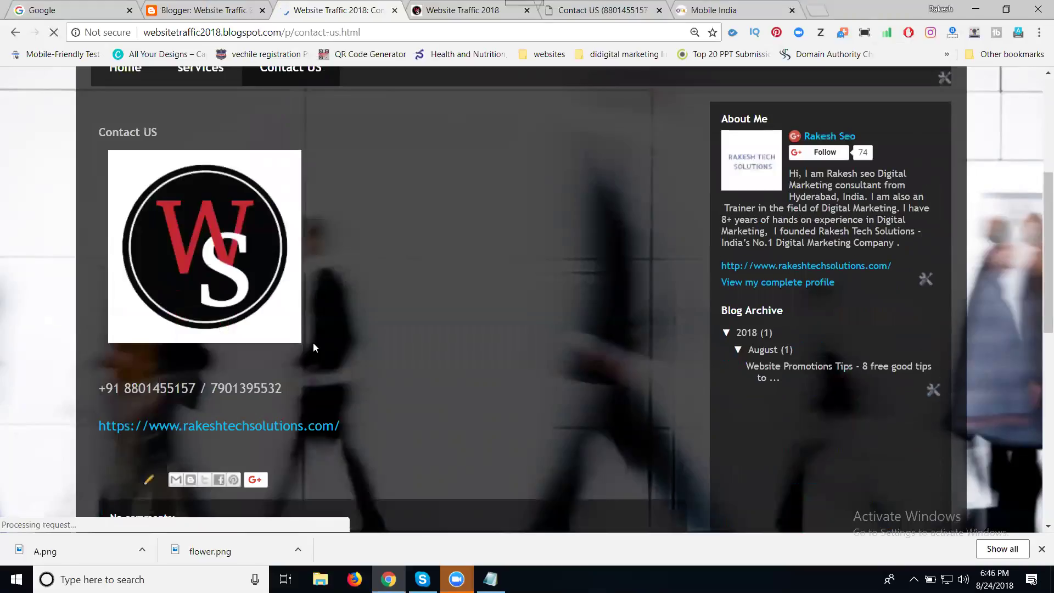
scroll(250, 281, up, 3)
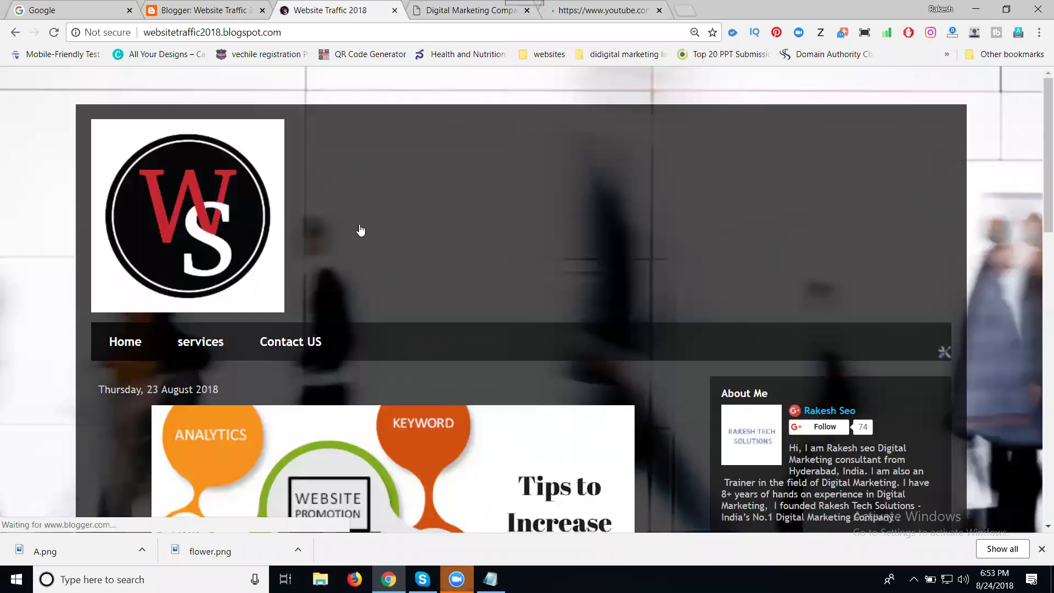
Look over the blog's home page and switch to the already open rakeshtechsolutions.com website.
scroll(343, 232, down, 1)
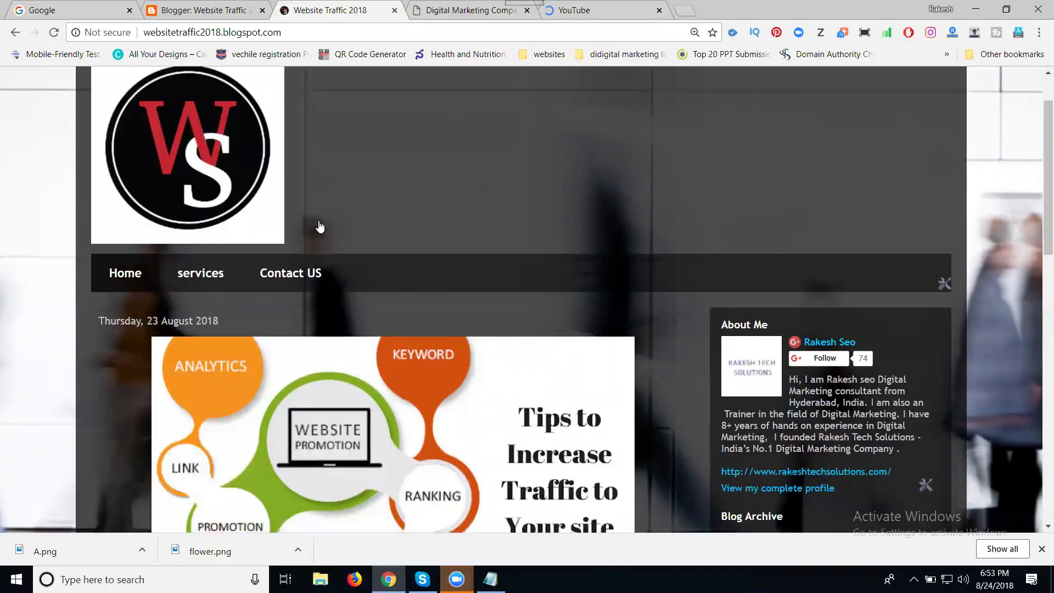
click(433, 8)
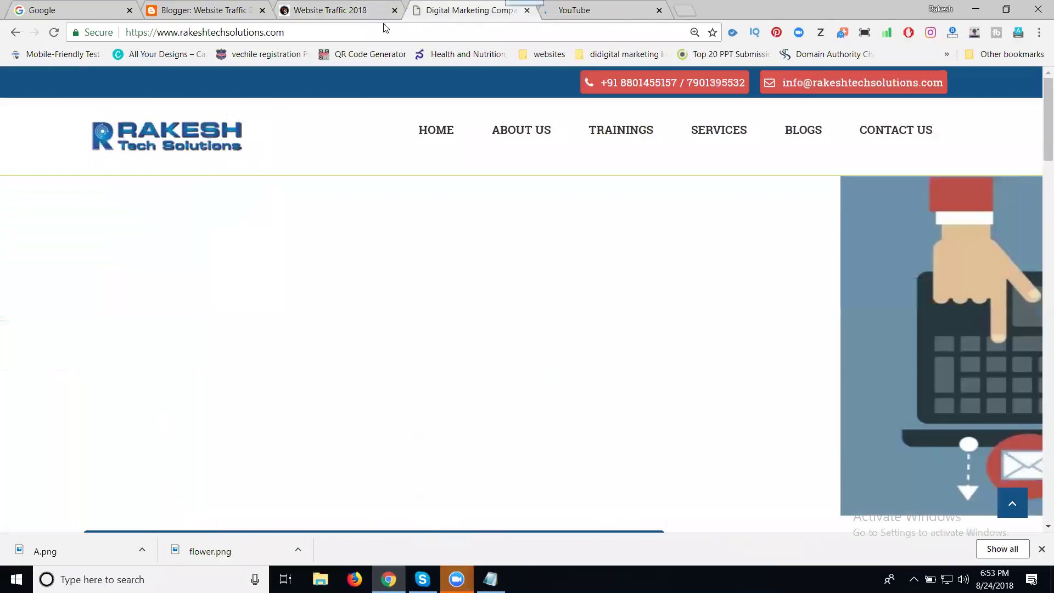
Copy the rakeshtechsolutions.com site's address and try the services and Contact US menu items on the live blog.
click(352, 34)
key(ctrl+c)
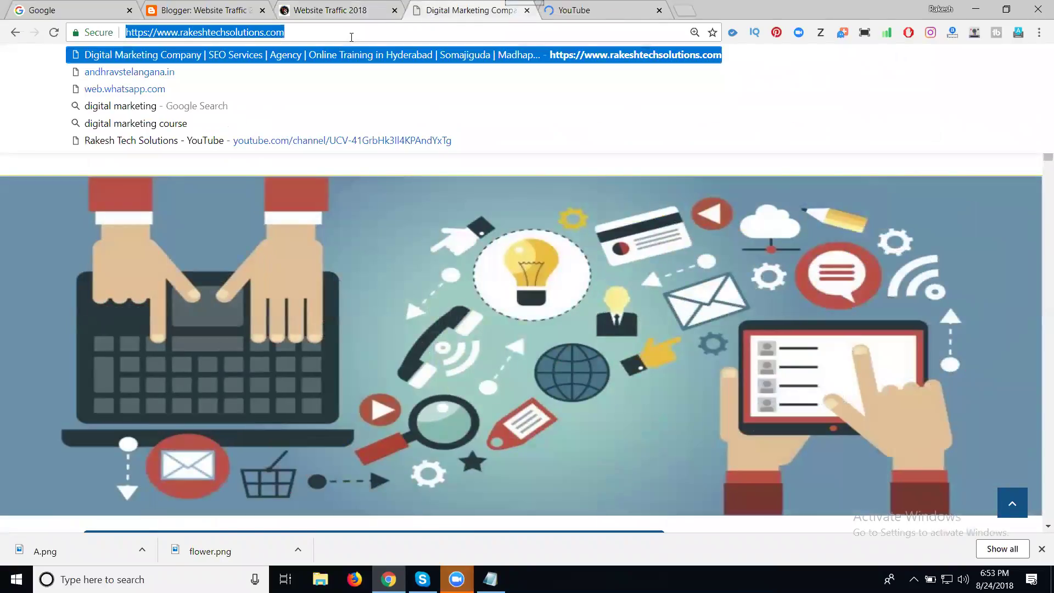
click(343, 9)
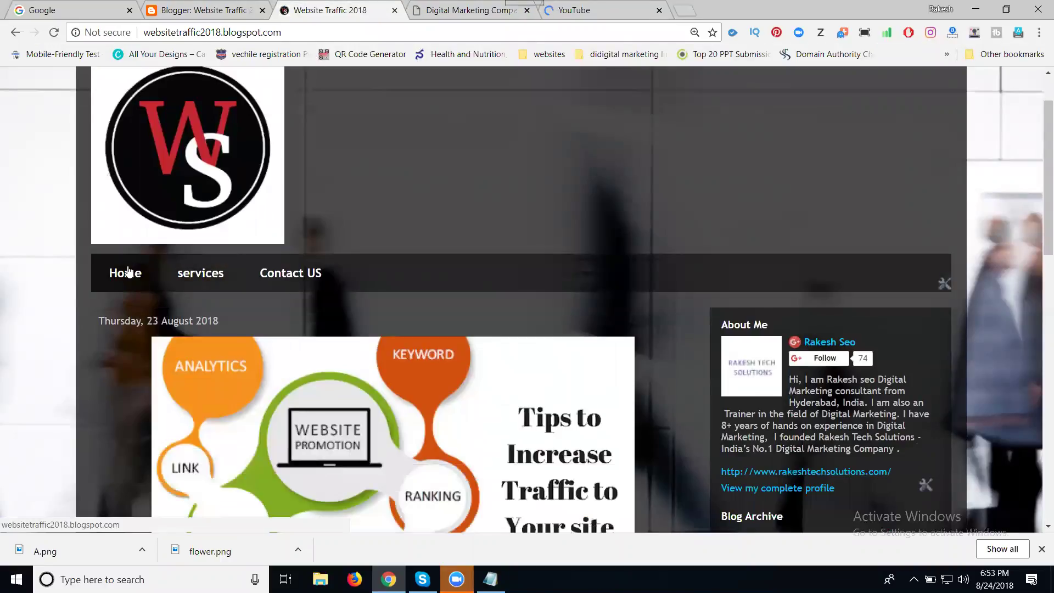
click(203, 273)
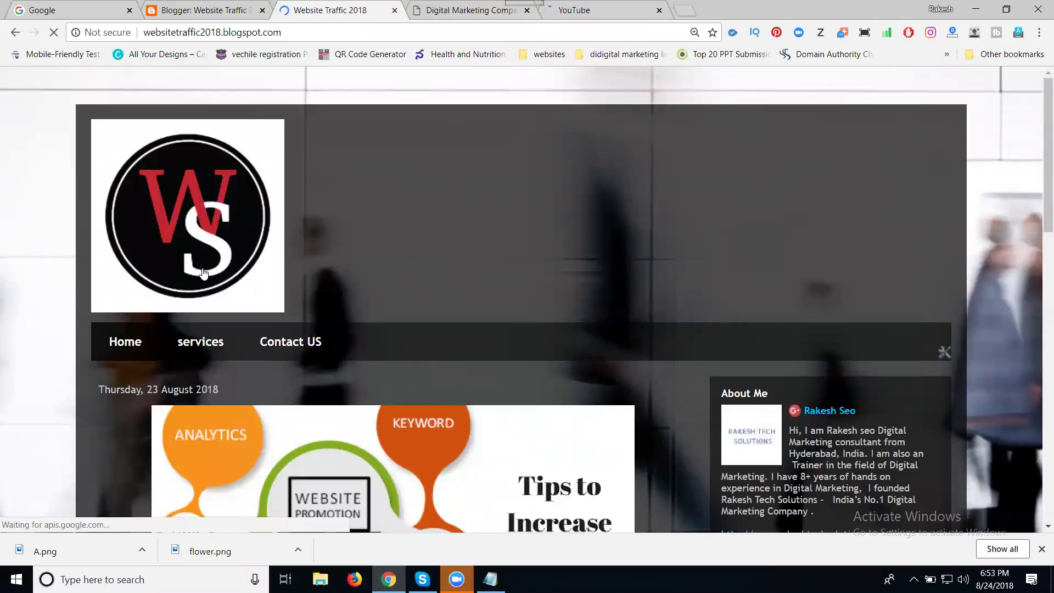
click(280, 344)
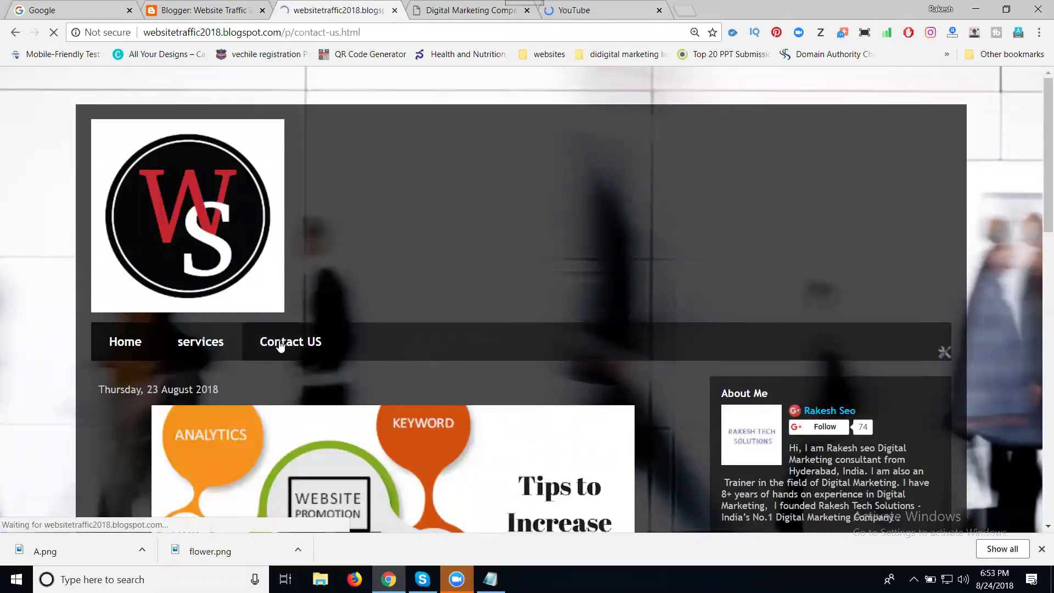
click(200, 11)
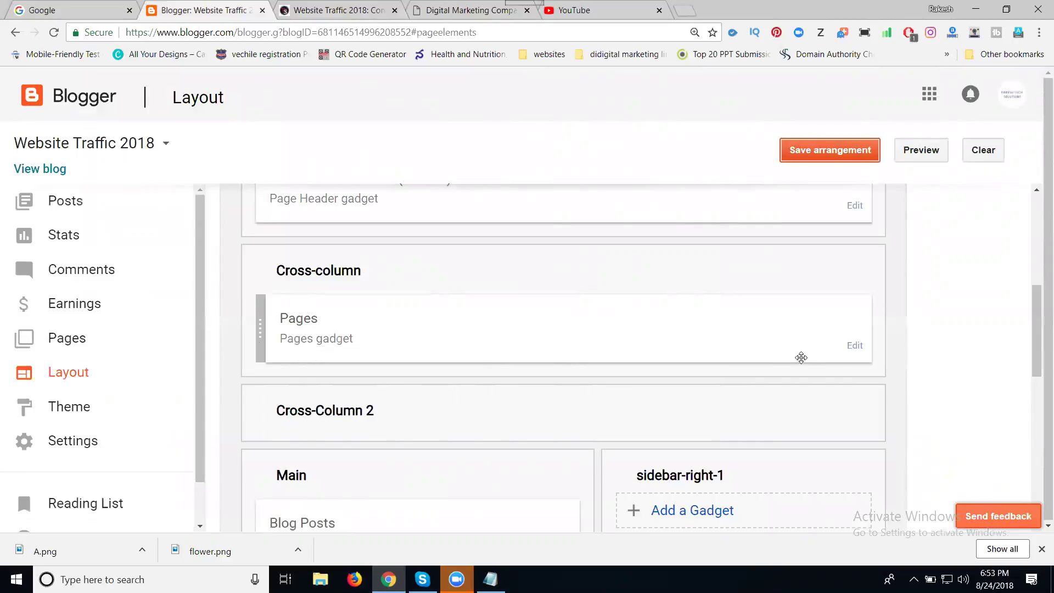
click(855, 346)
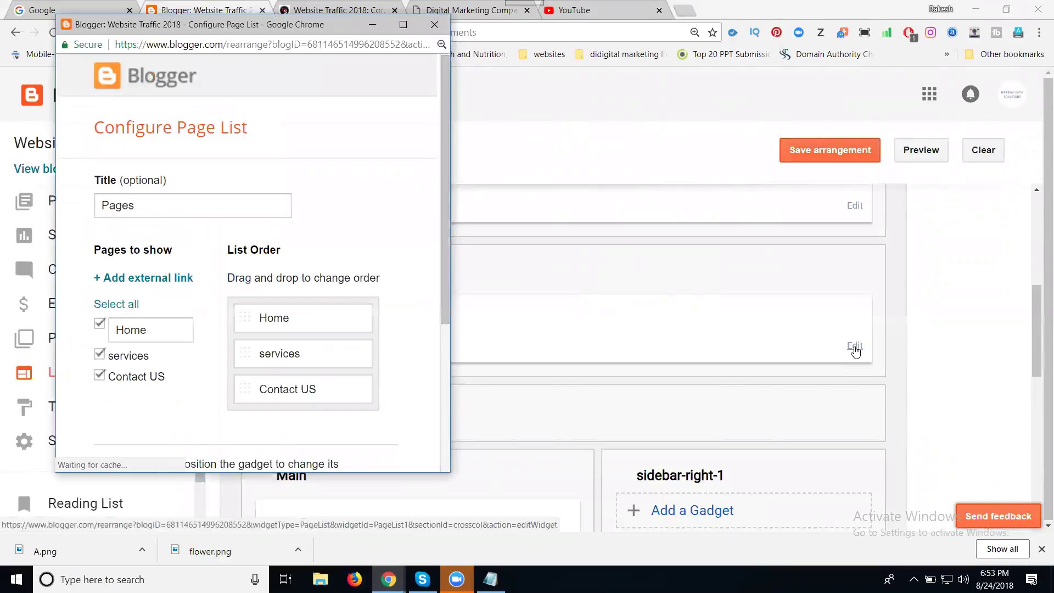
click(106, 283)
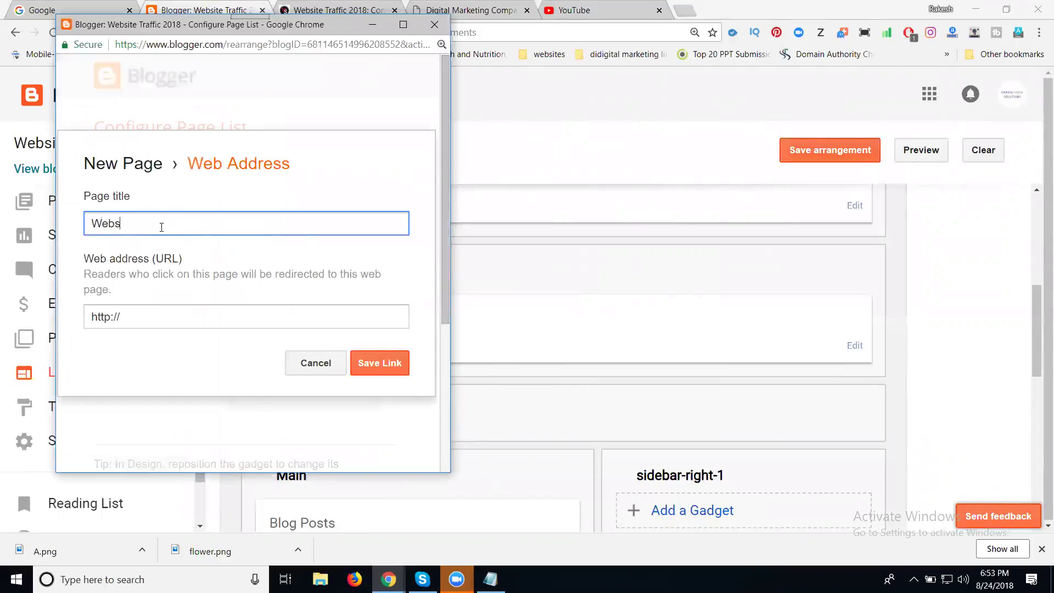
click(125, 323)
key(ctrl+a)
key(ctrl+v)
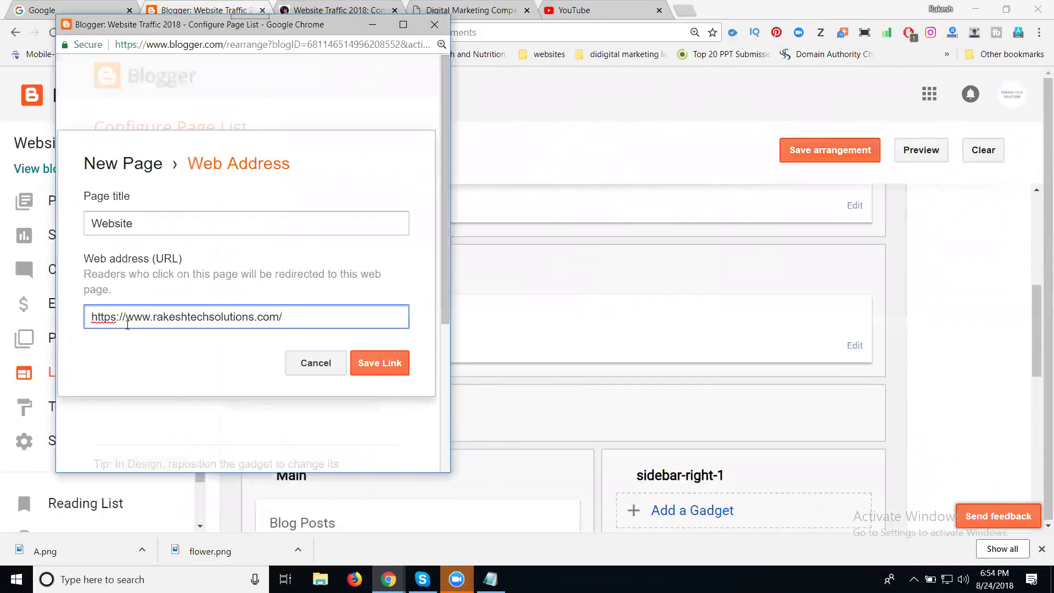
click(387, 367)
Review the list order with the Website link, and save the Pages gadget and the layout arrangement.
scroll(362, 361, down, 5)
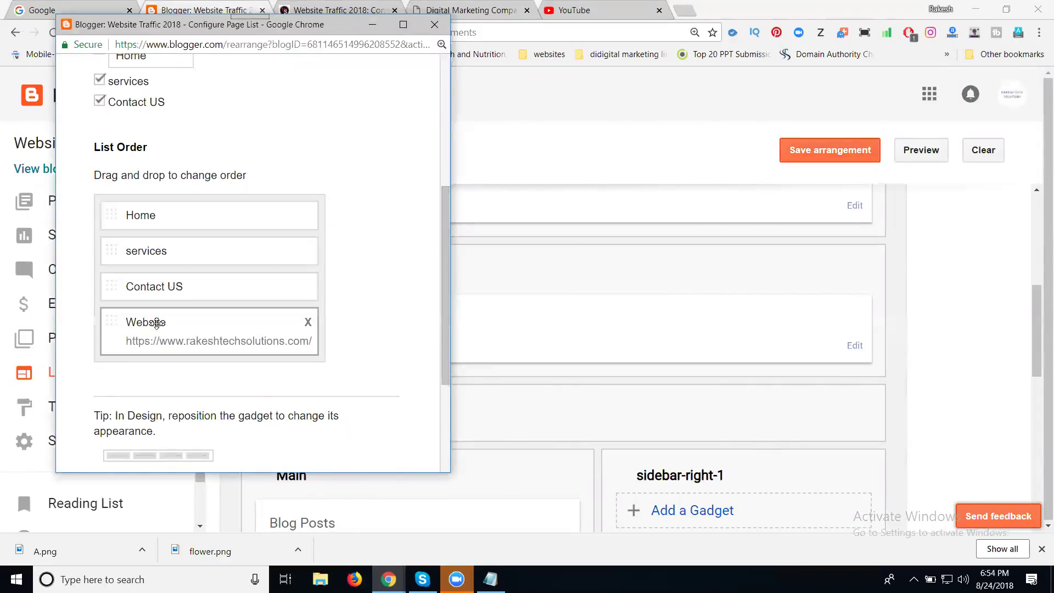
scroll(156, 323, down, 3)
click(120, 431)
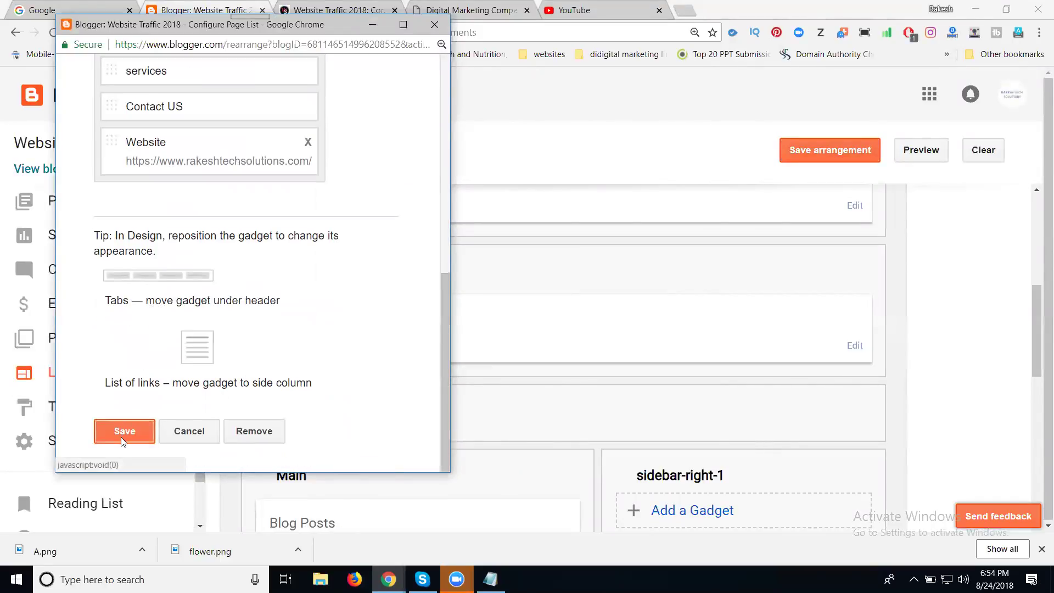
click(801, 149)
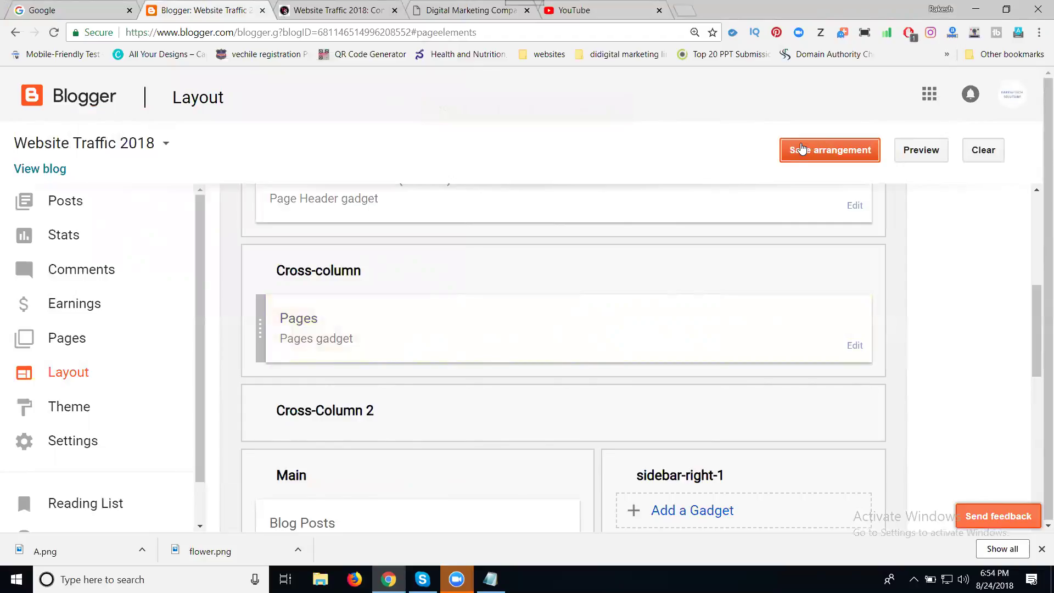
Check the Website link in the live blog's menu by opening it in a new tab, and close the tab.
click(323, 5)
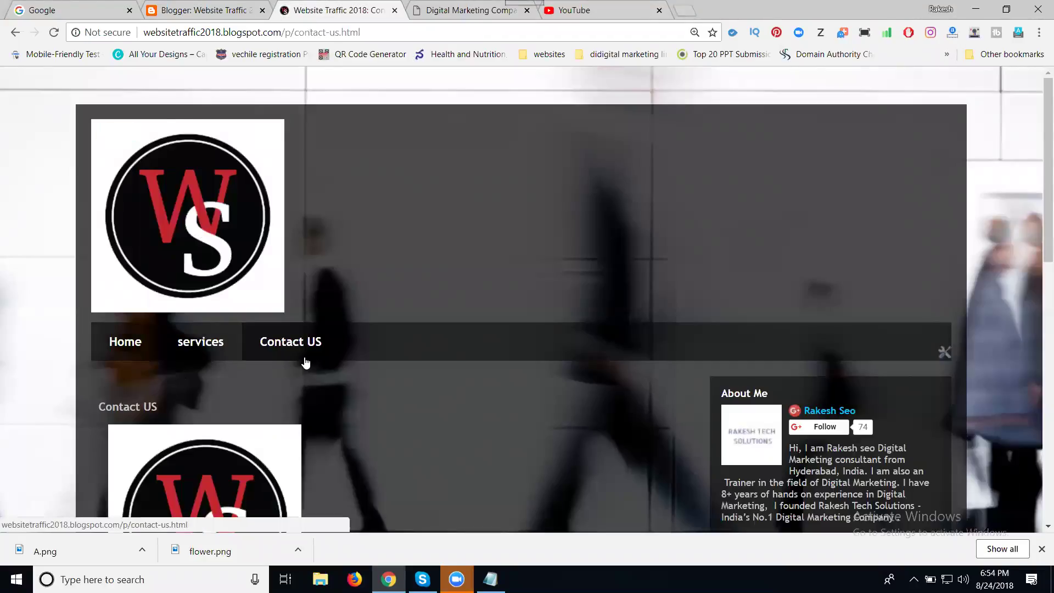
click(182, 258)
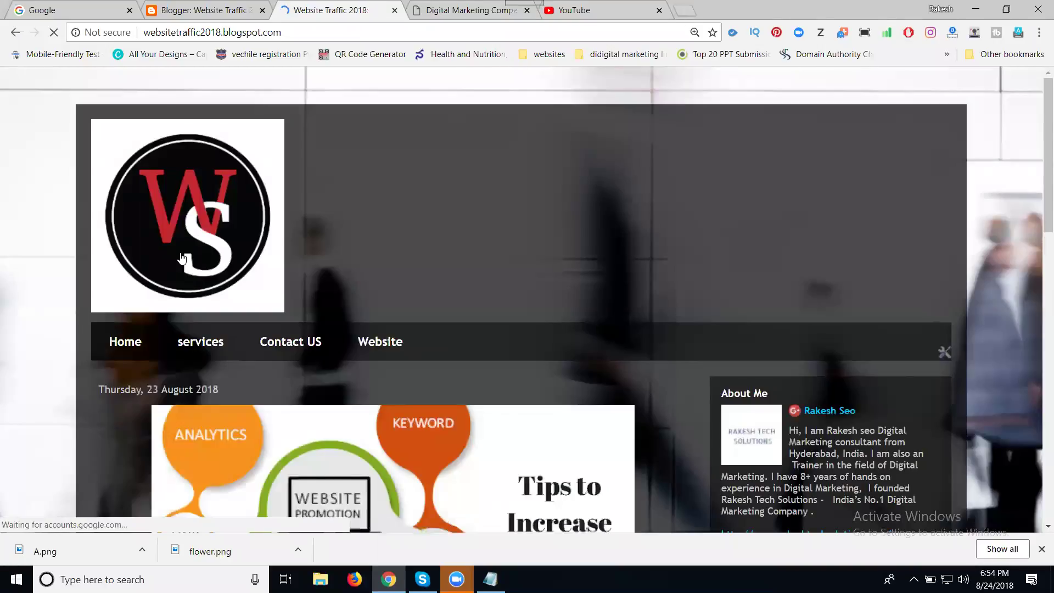
right_click(375, 355)
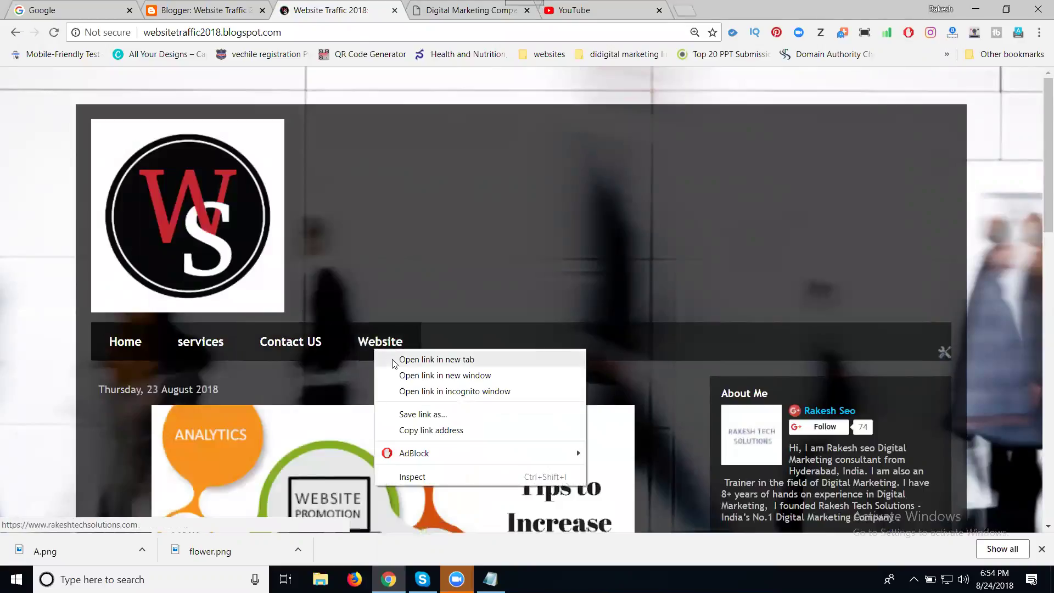
click(395, 360)
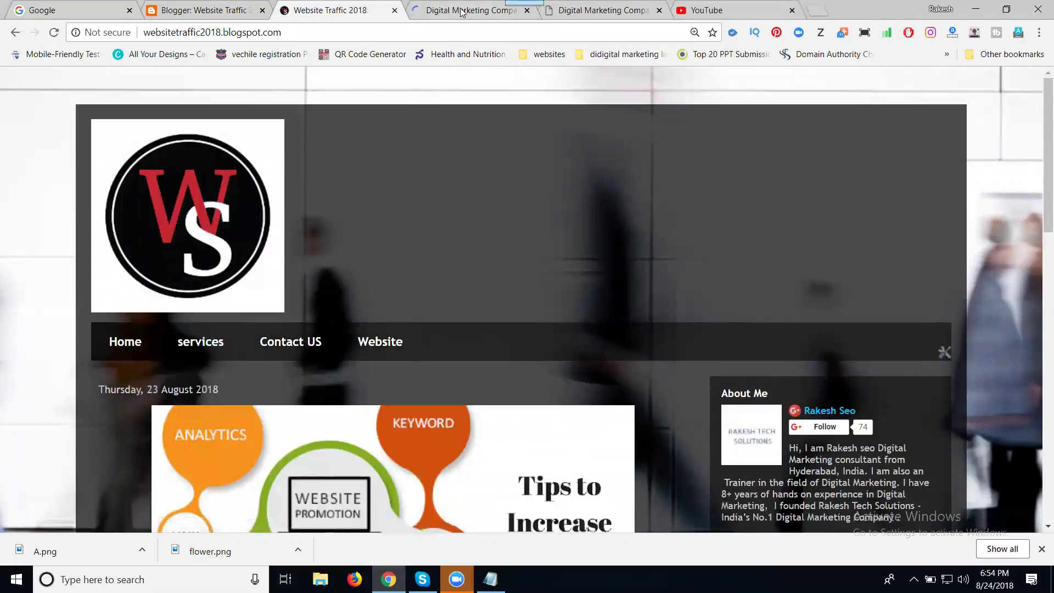
click(463, 11)
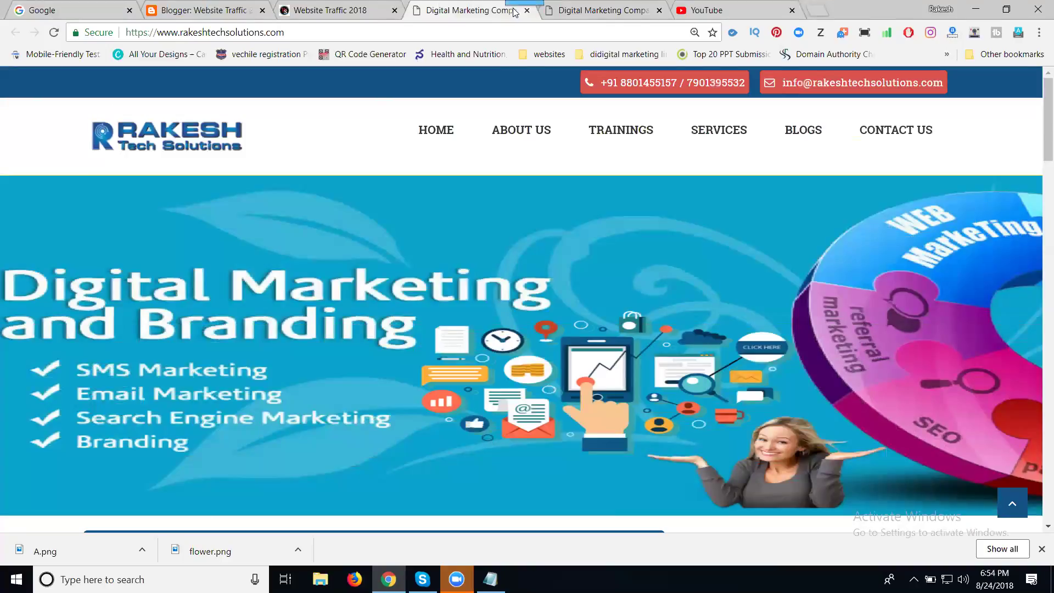
key(ctrl+w)
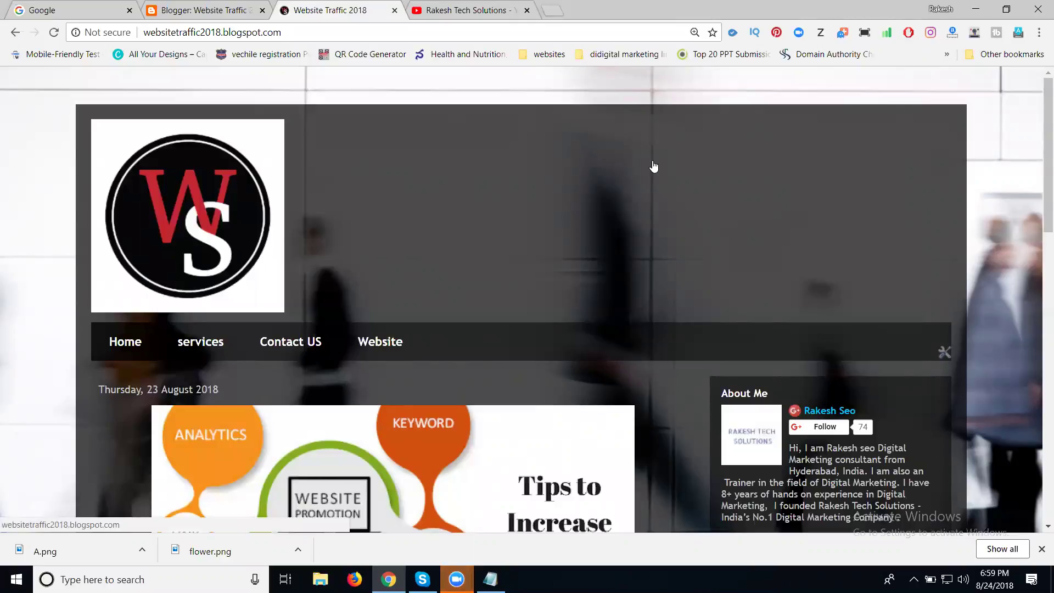
Copy the Rakesh Tech Solutions YouTube channel's address without its ?disable_polymer=true ending.
click(437, 11)
drag(399, 32, 120, 28)
key(ctrl+c)
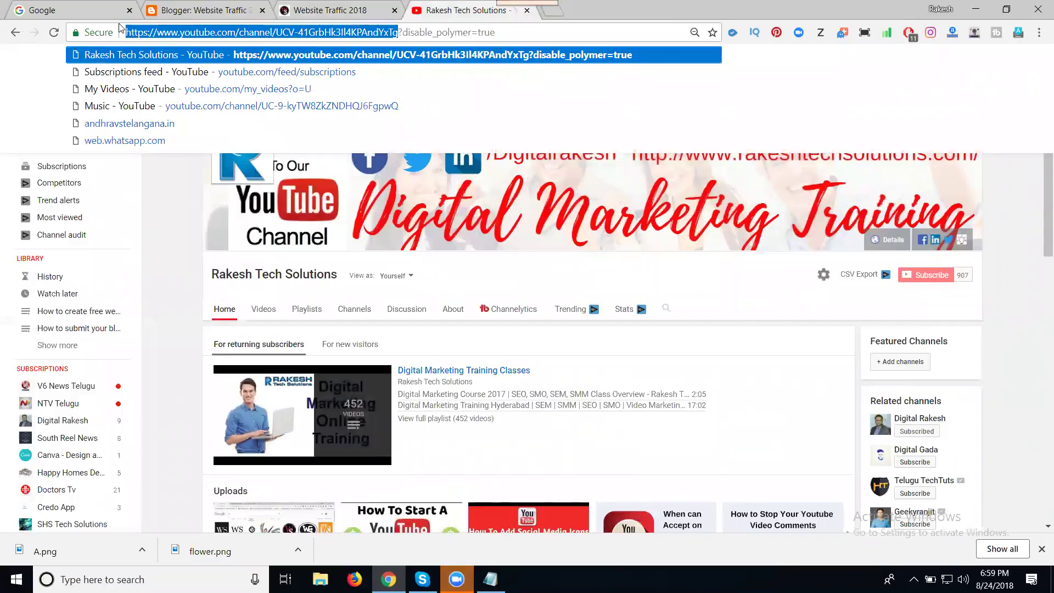
Add an external link titled Channel to the blog's Pages gadget, using the copied YouTube channel address.
click(165, 10)
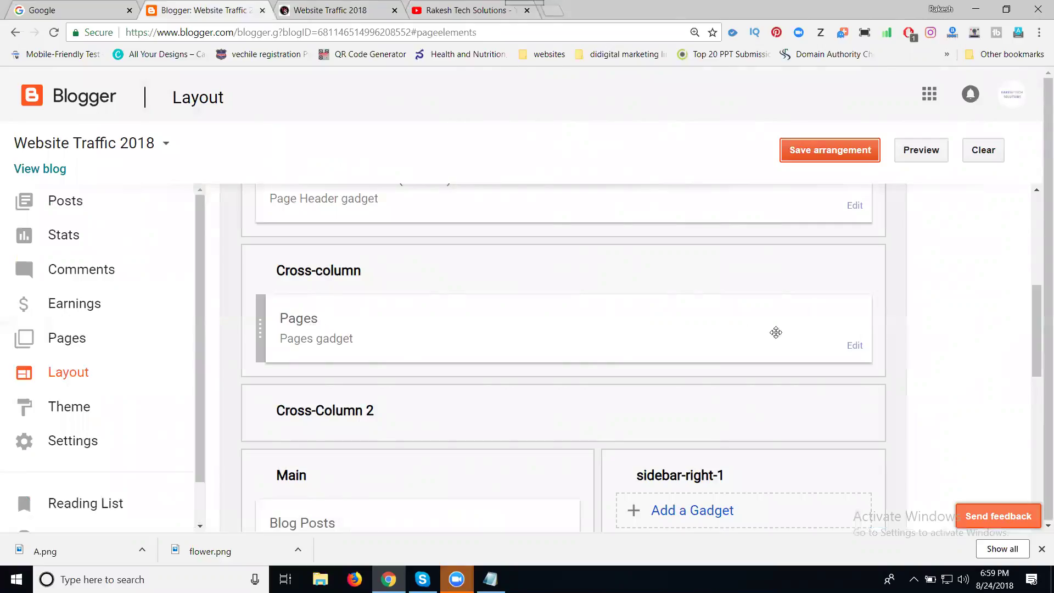
click(855, 346)
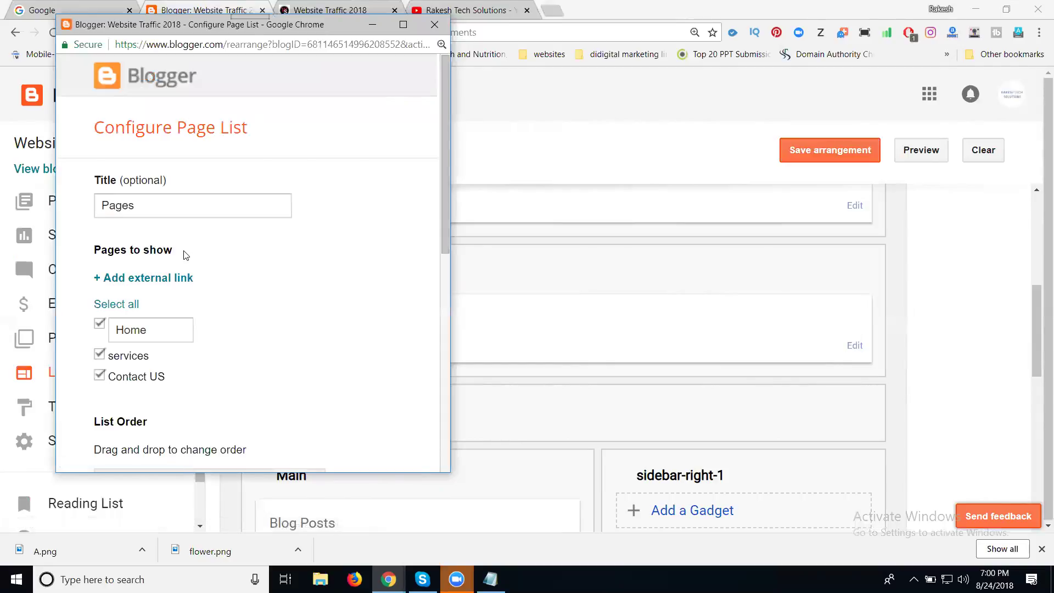
click(155, 279)
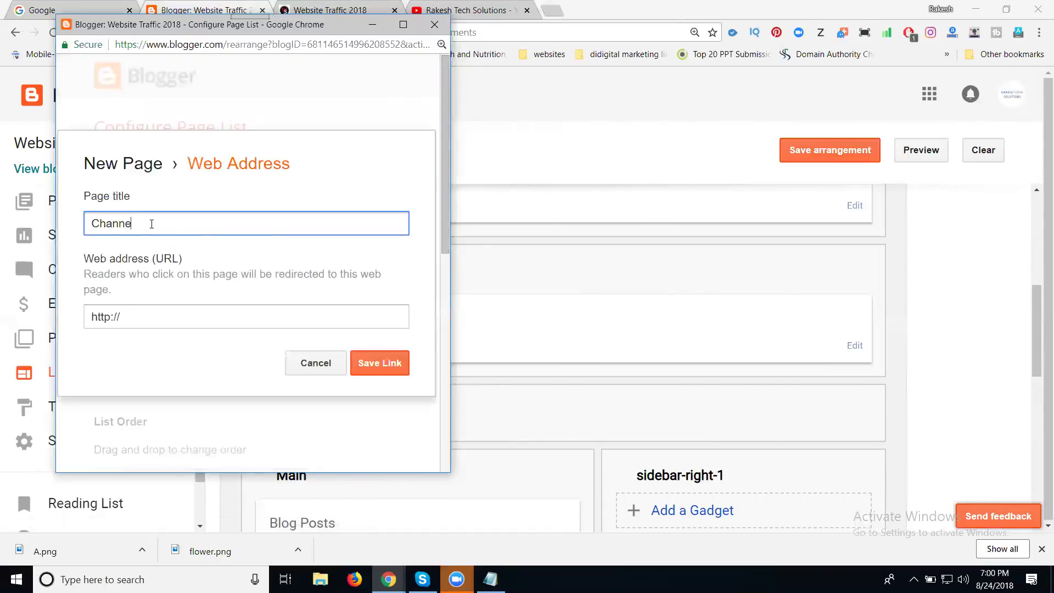
click(138, 318)
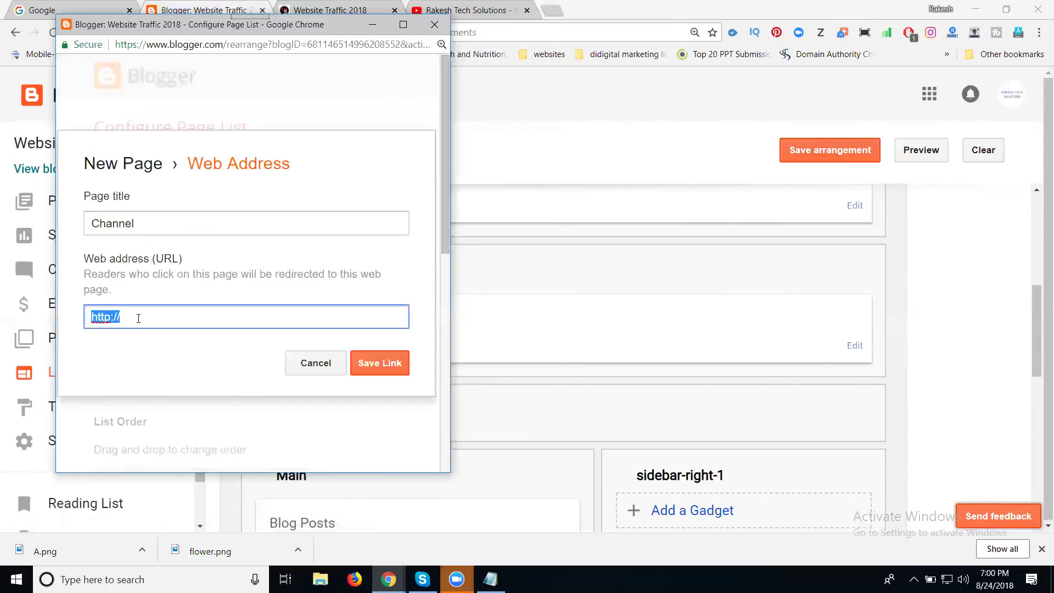
key(ctrl+v)
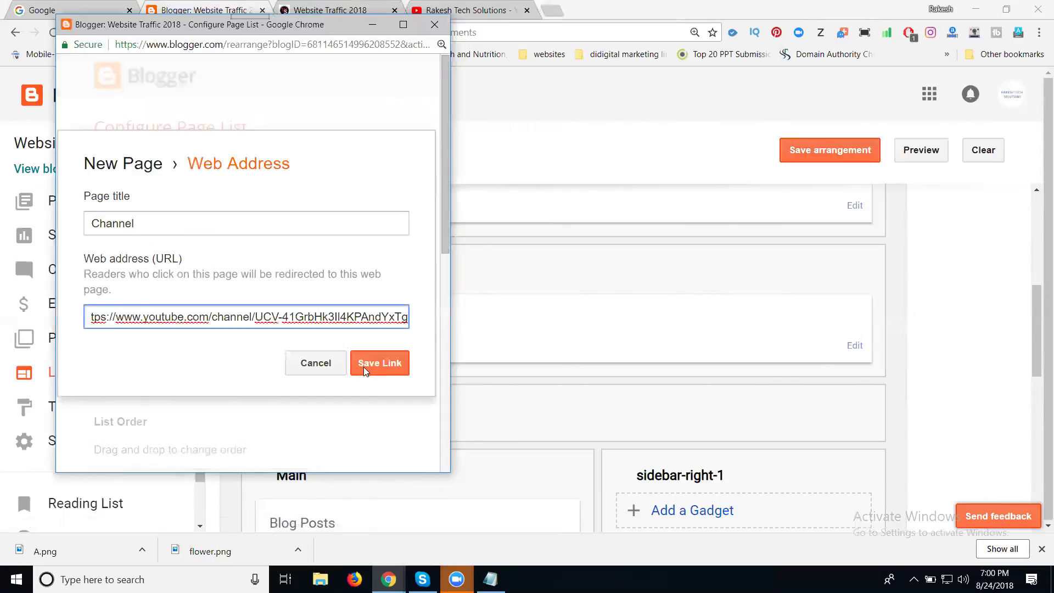
click(370, 366)
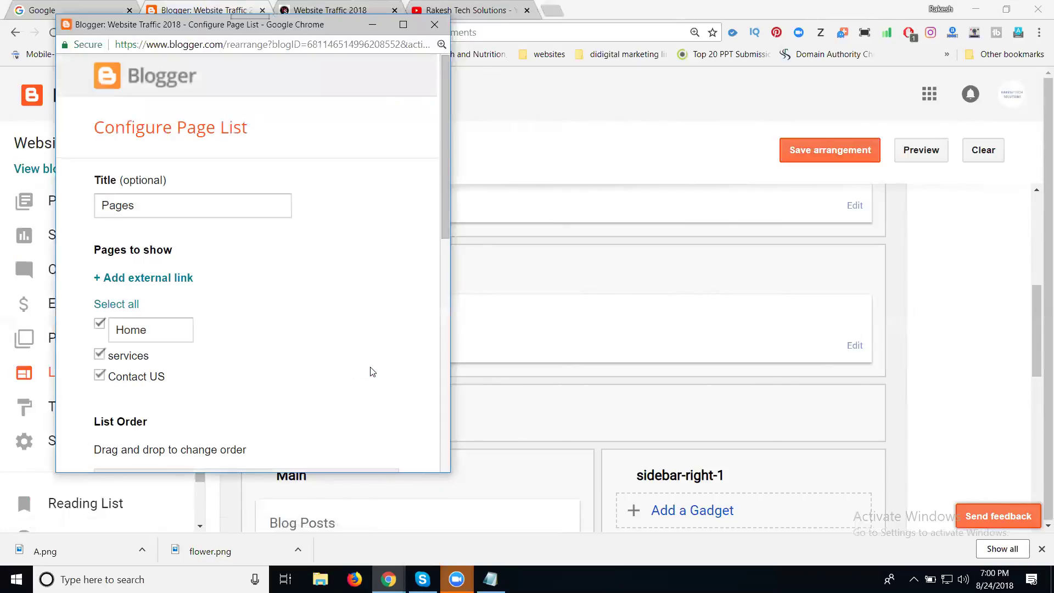
Review the page list with the Channel link, and save the Pages gadget and the blog's layout arrangement.
scroll(153, 220, down, 3)
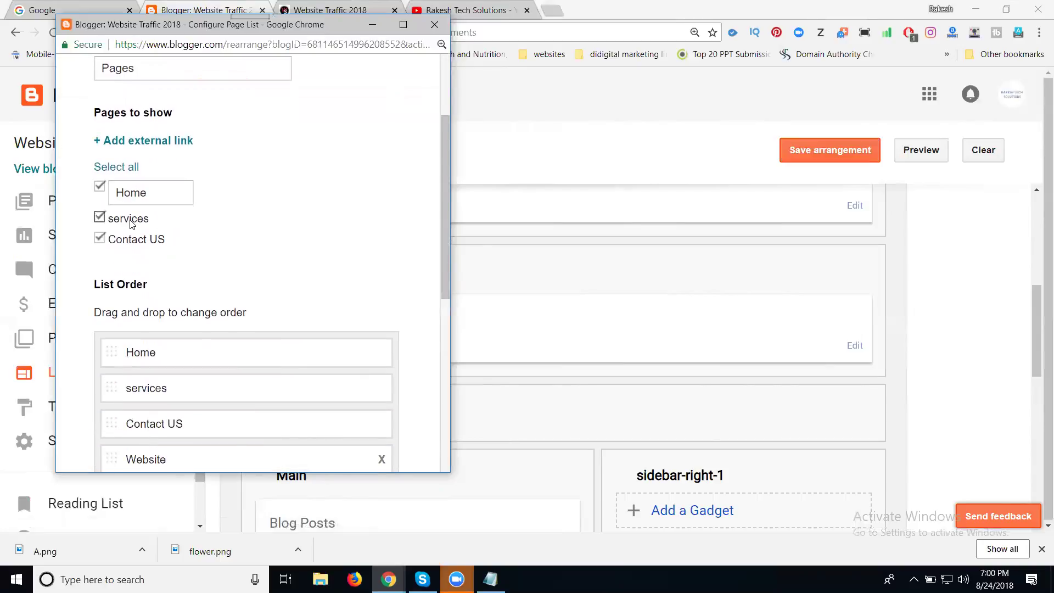
scroll(131, 224, down, 3)
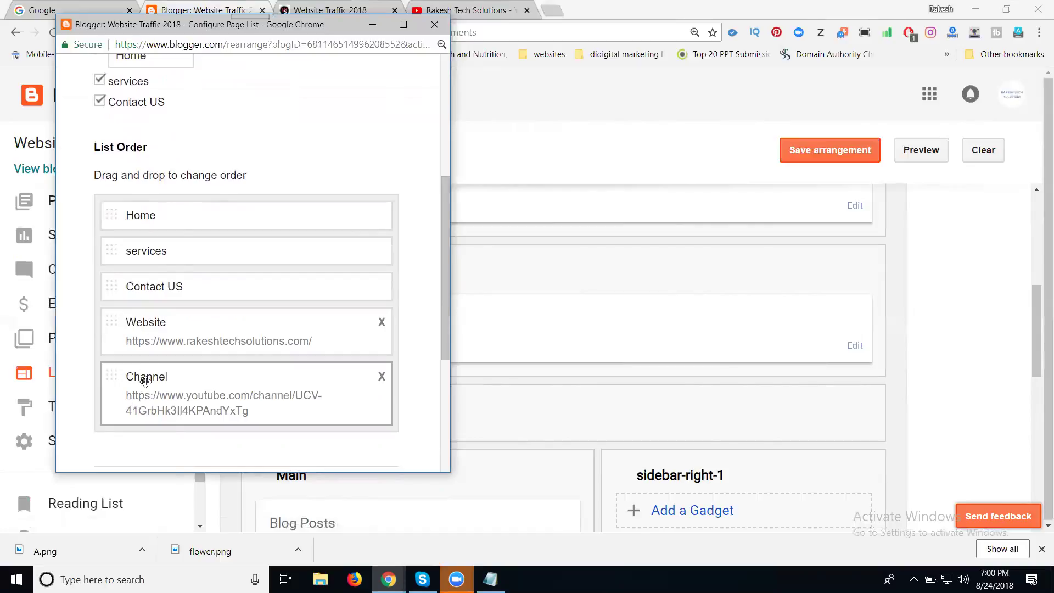
scroll(132, 374, down, 5)
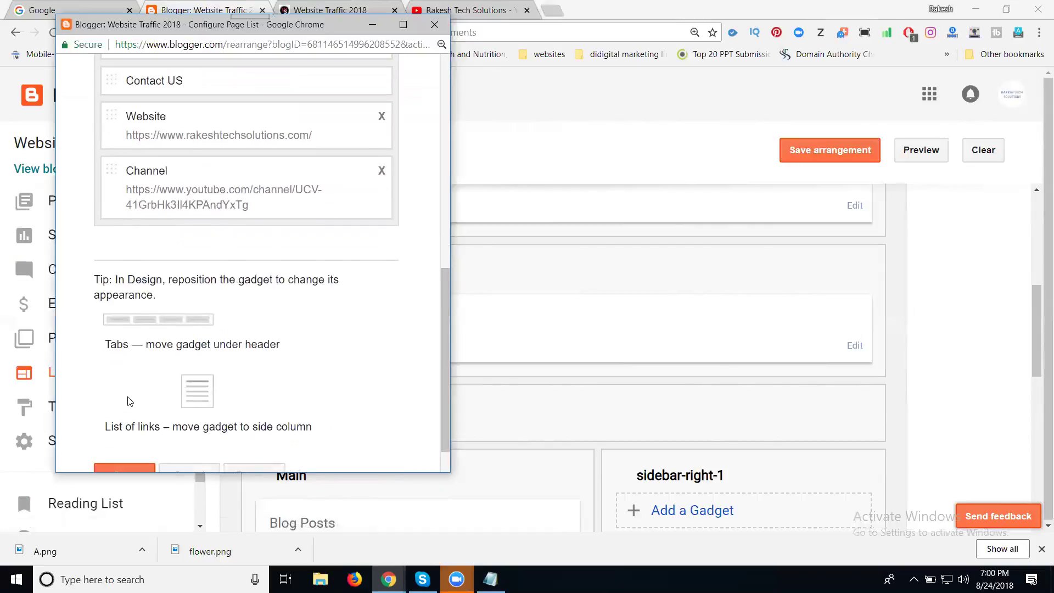
click(116, 431)
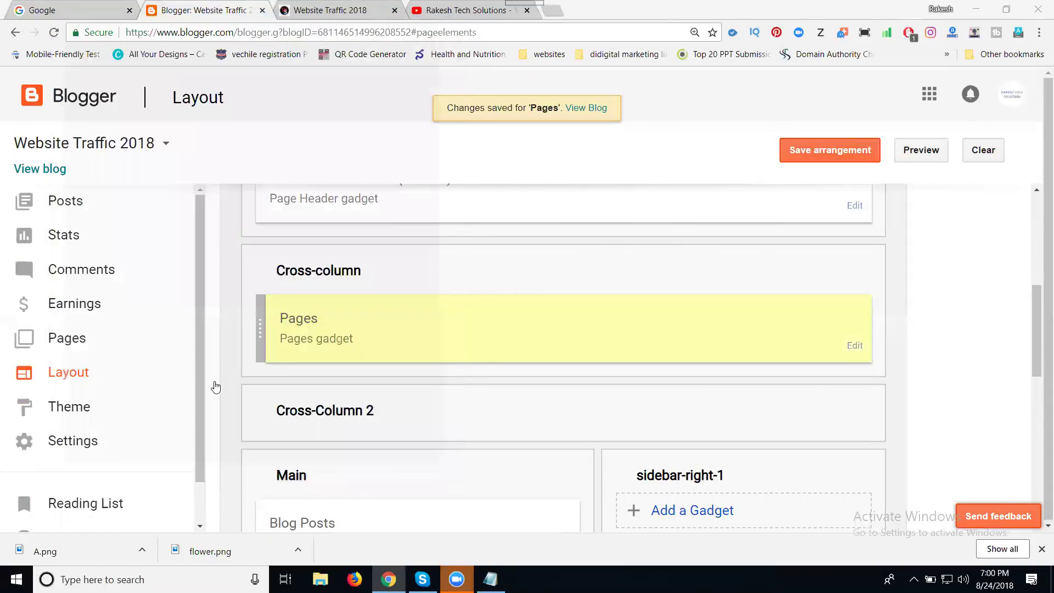
click(801, 162)
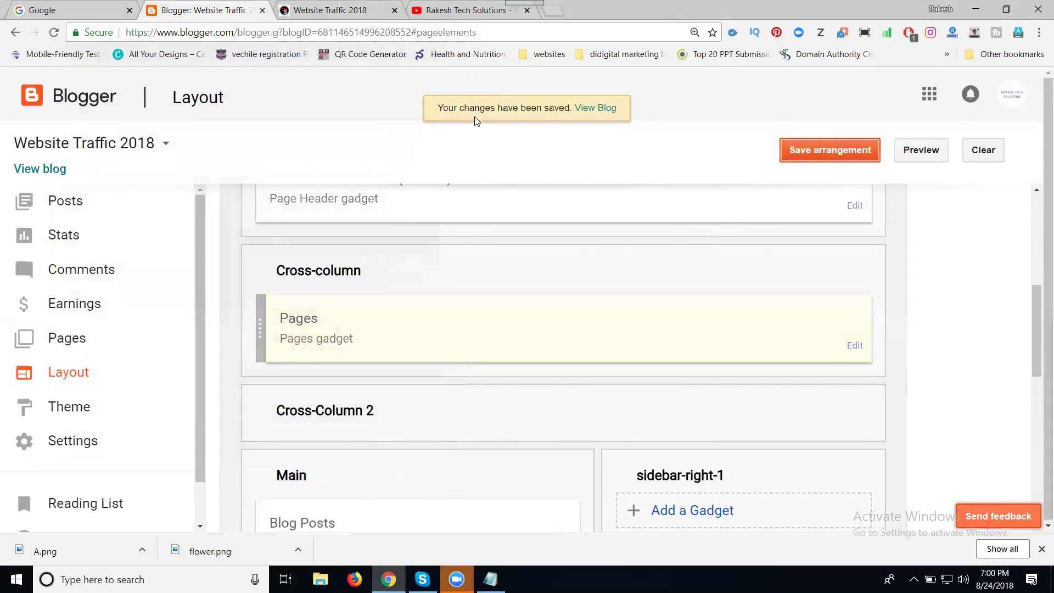
Reload the live blog, check its Channel link in a new tab, close that tab and return to the already open YouTube channel page.
click(346, 8)
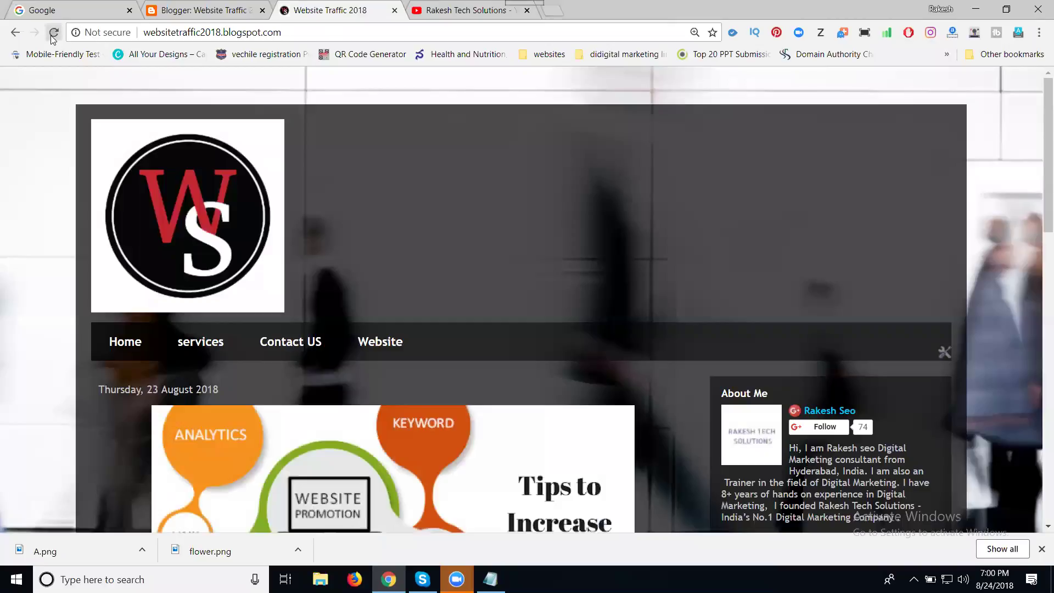
click(53, 35)
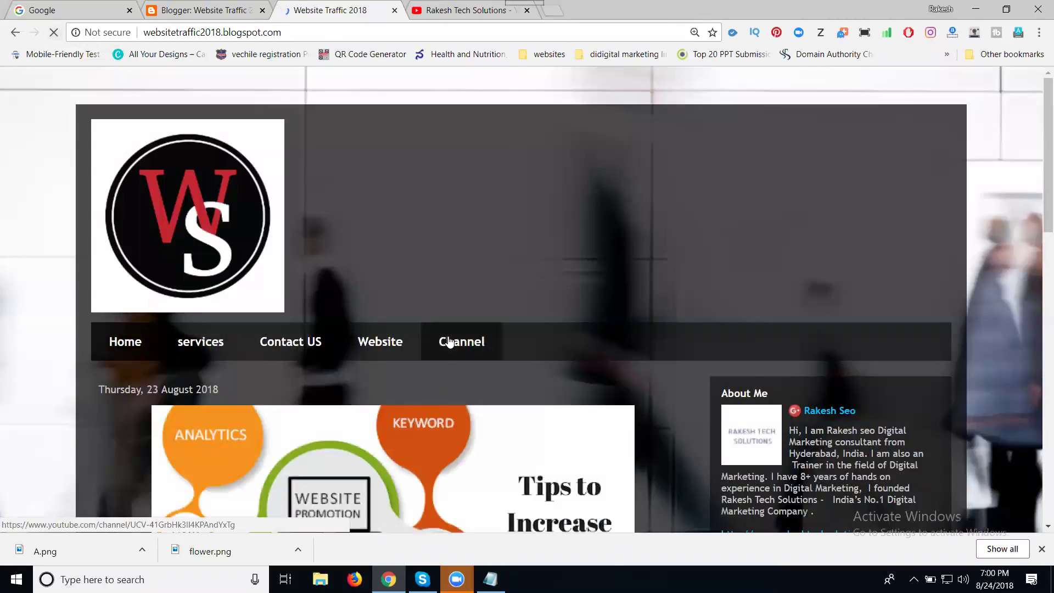
right_click(448, 337)
click(470, 345)
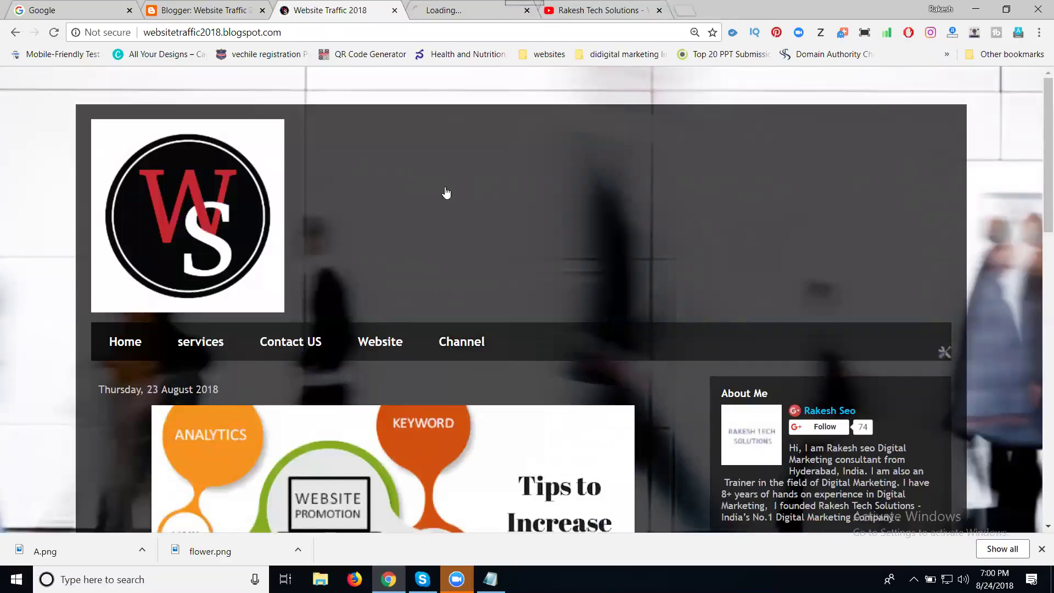
click(437, 9)
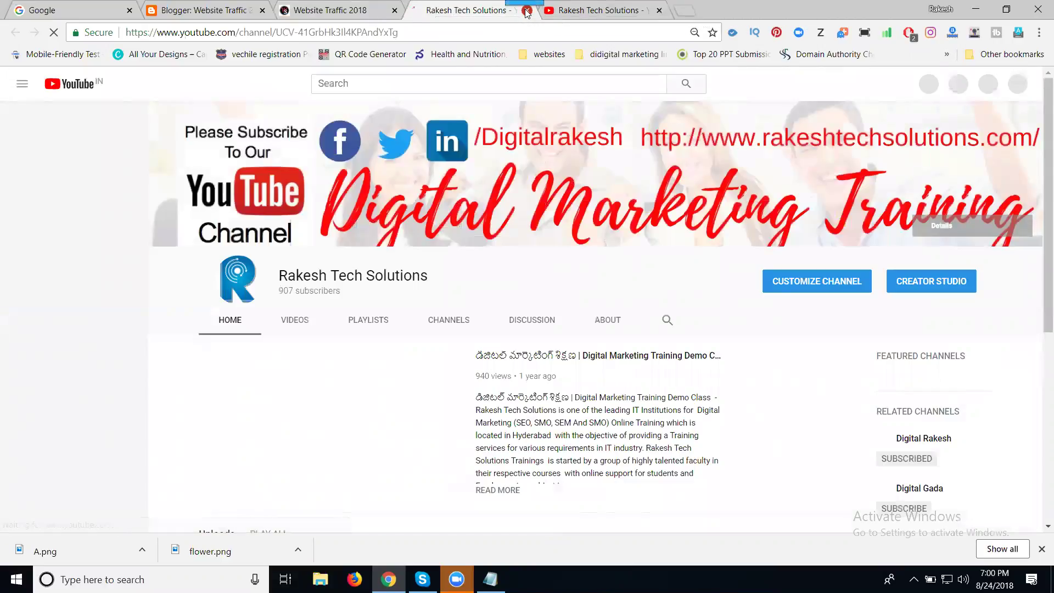
key(ctrl+w)
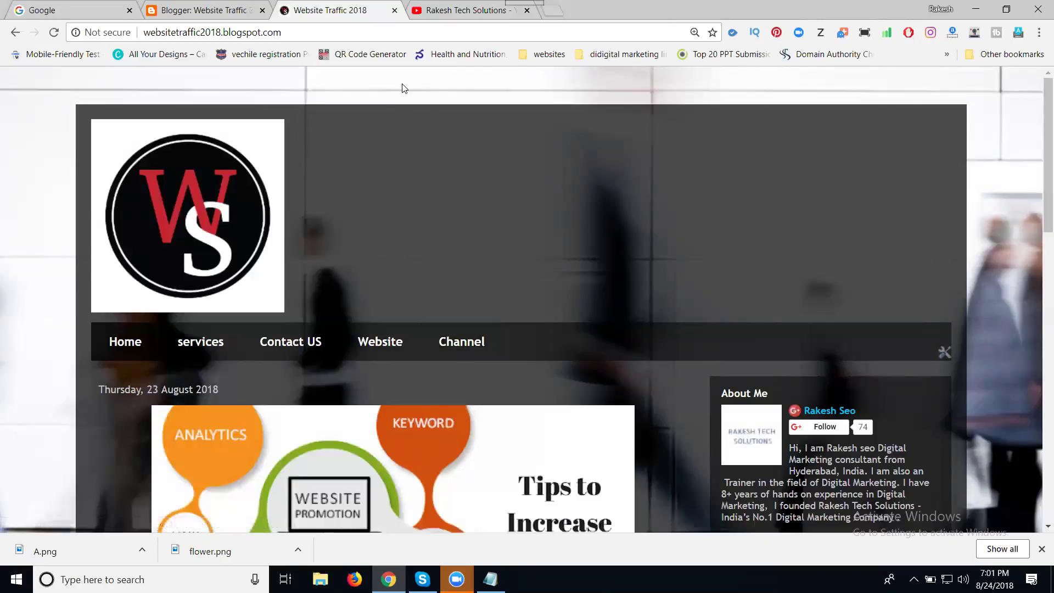
click(432, 12)
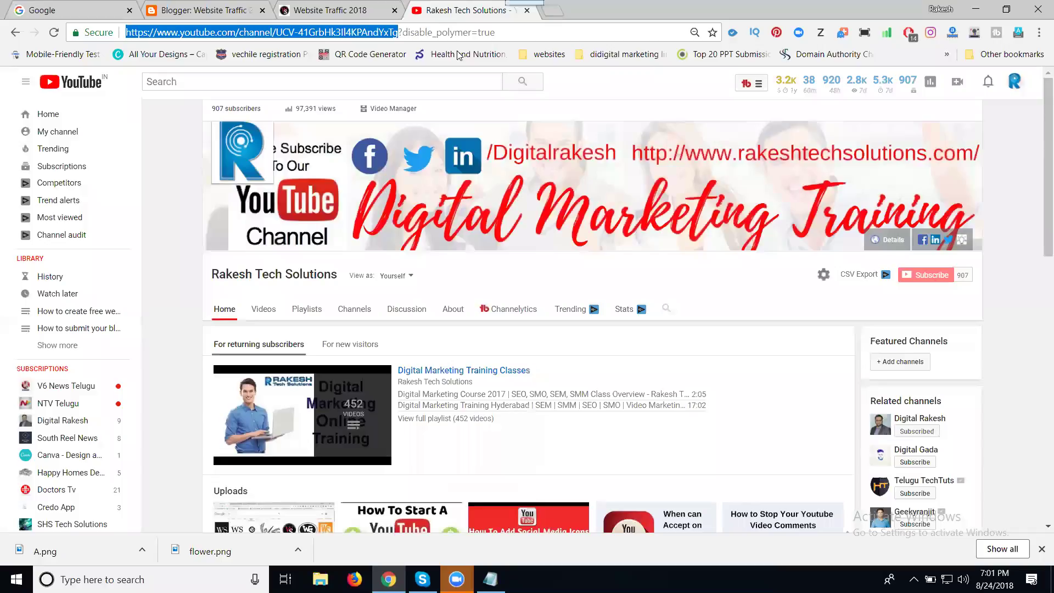
Browse the channel's uploaded videos, load more of them, and open How To Get More Traffic To Your Website 2018 in a new tab.
click(265, 309)
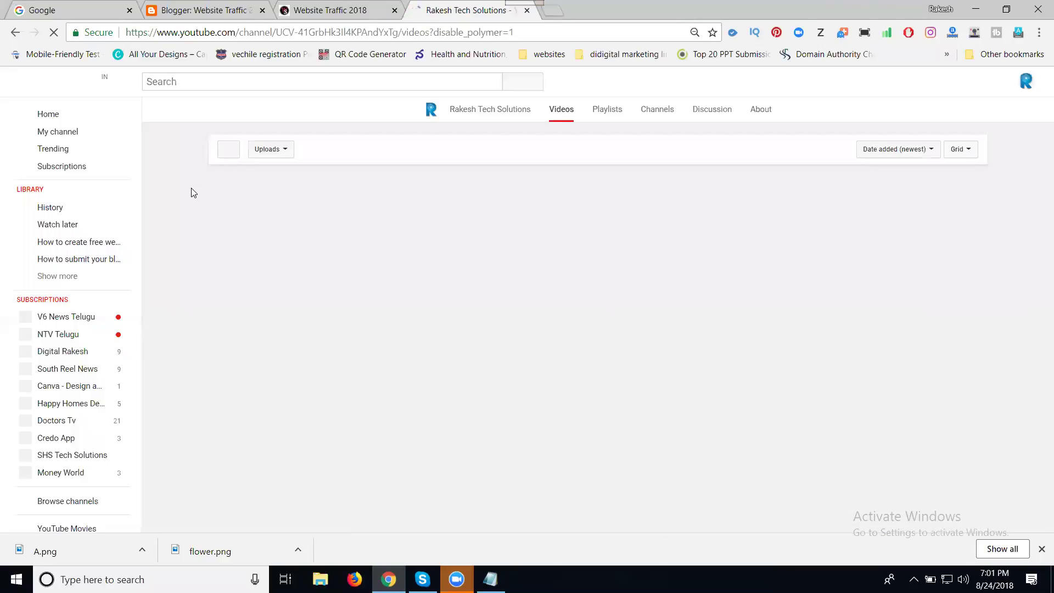
scroll(191, 188, down, 4)
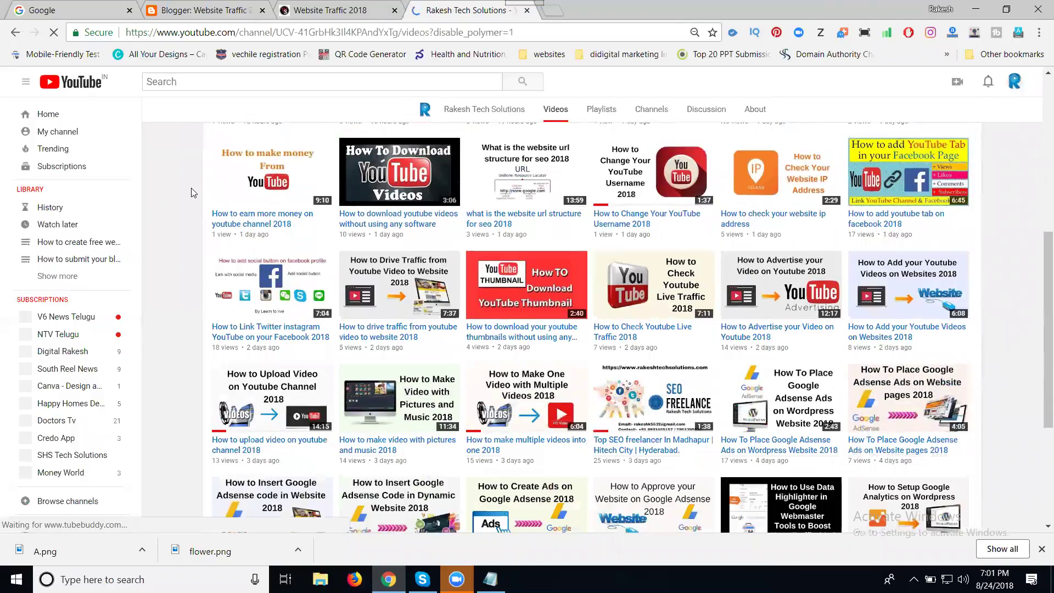
scroll(191, 193, down, 2)
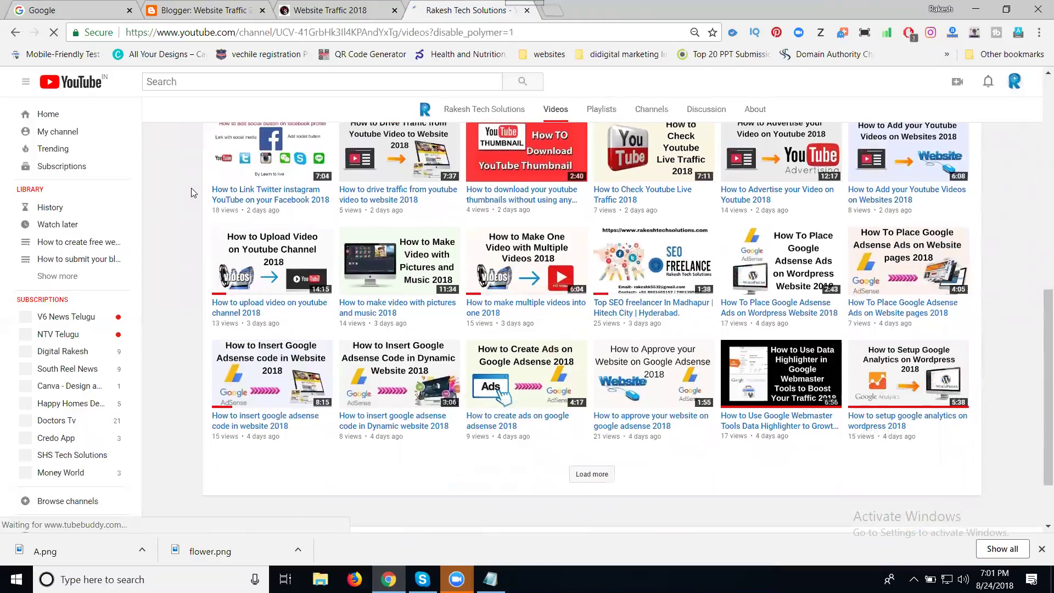
scroll(191, 192, down, 2)
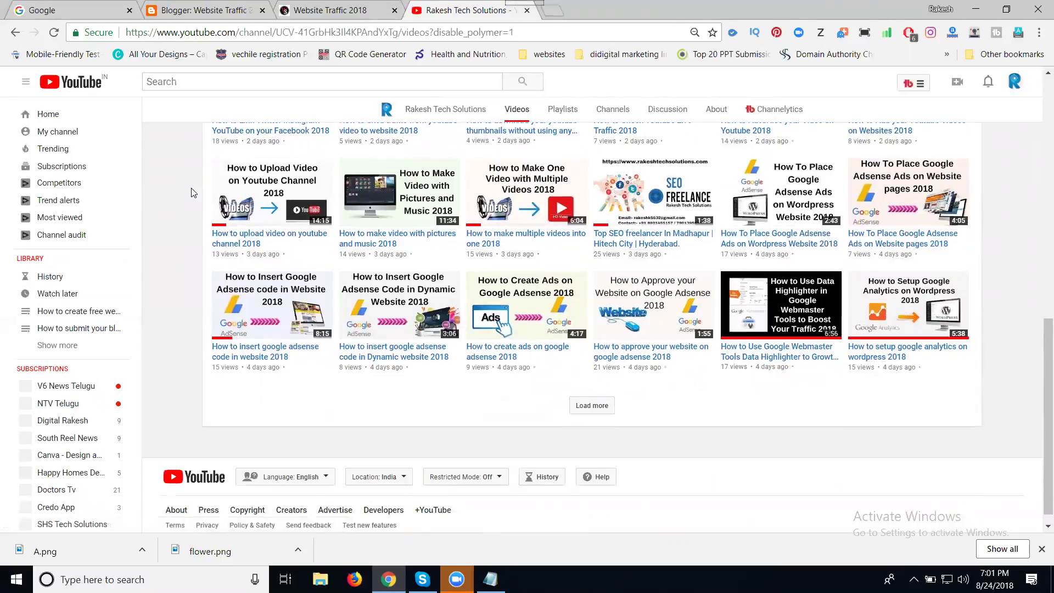
scroll(330, 258, up, 2)
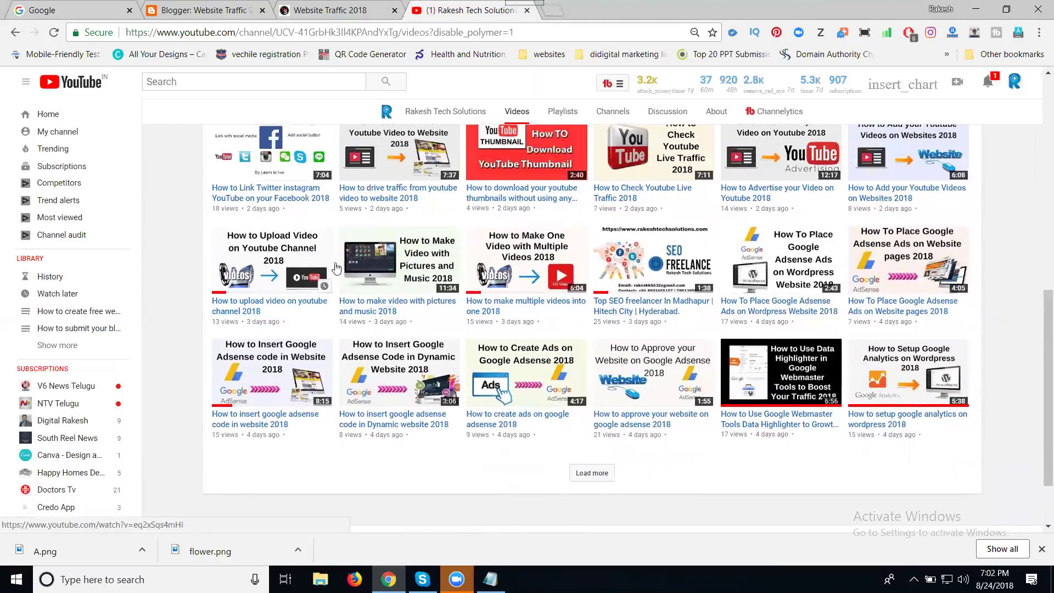
scroll(336, 268, down, 2)
click(593, 390)
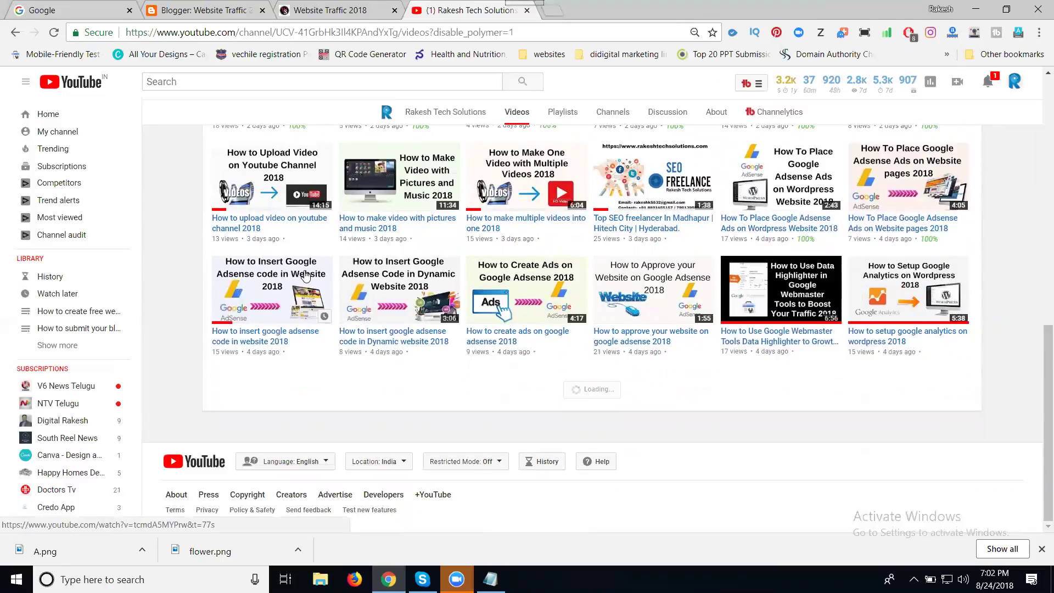
scroll(306, 275, down, 3)
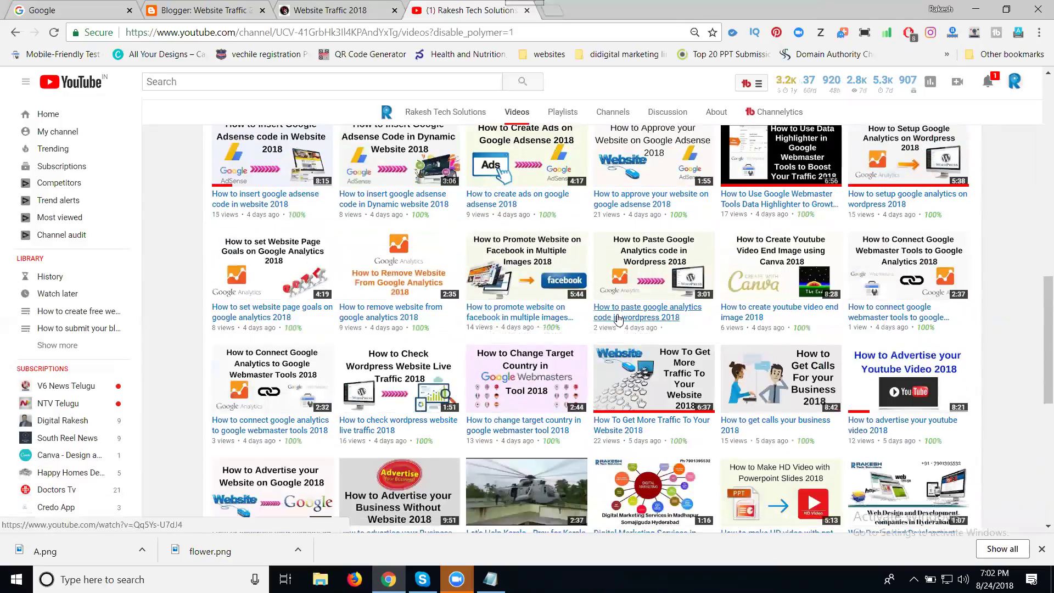
scroll(820, 316, down, 3)
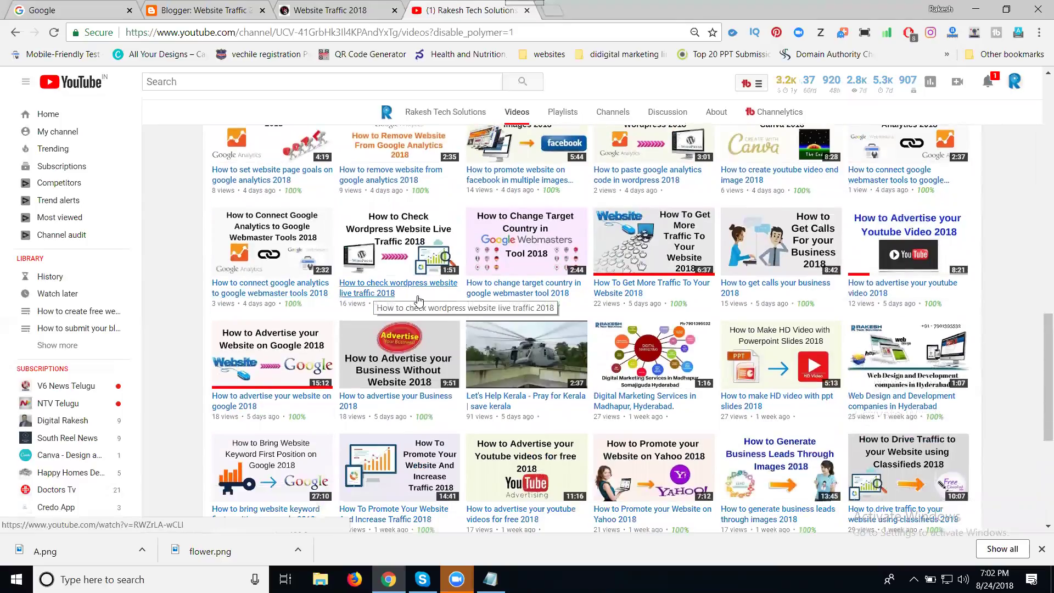
middle_click(622, 296)
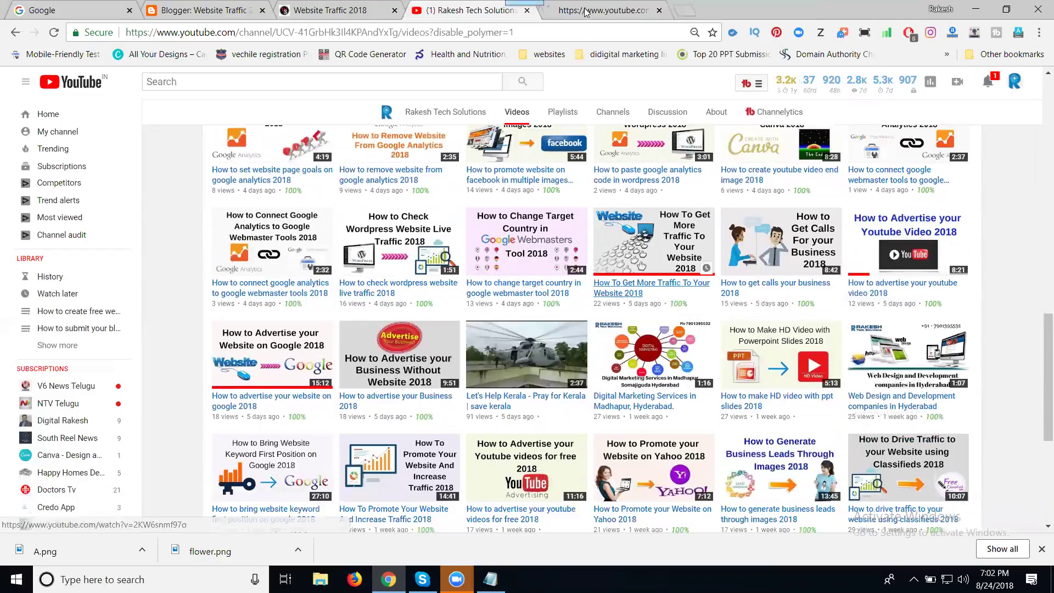
click(587, 11)
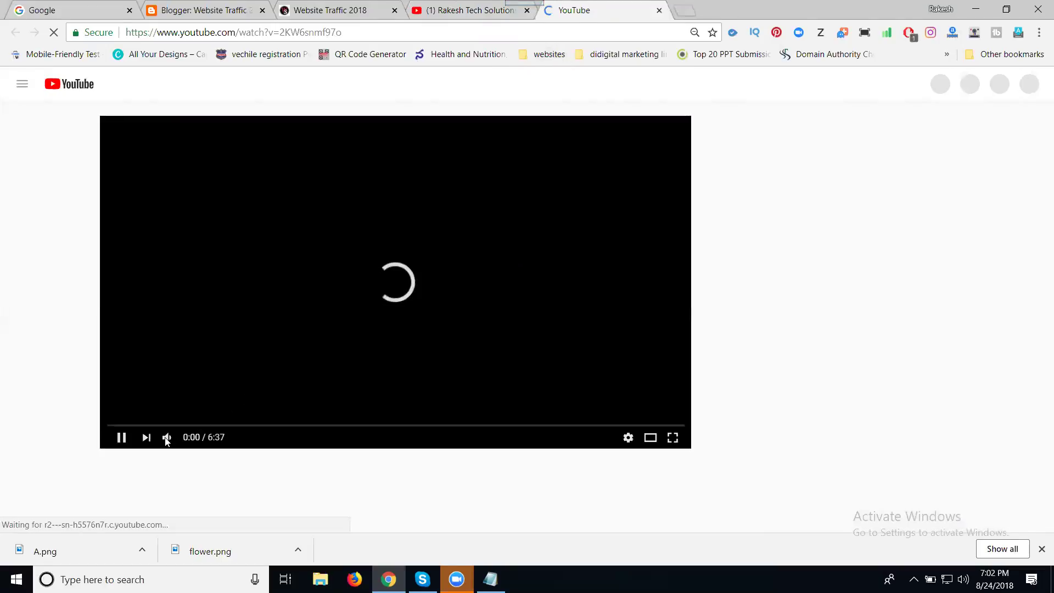
Mute the How To Get More Traffic To Your Website 2018 video and copy its page address.
click(167, 437)
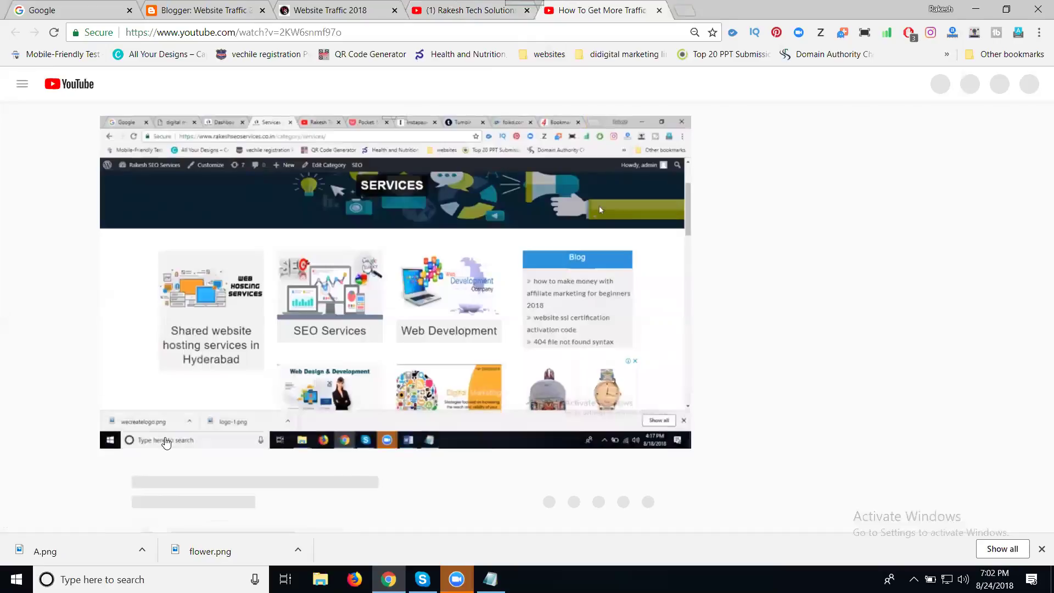
click(278, 33)
key(ctrl+c)
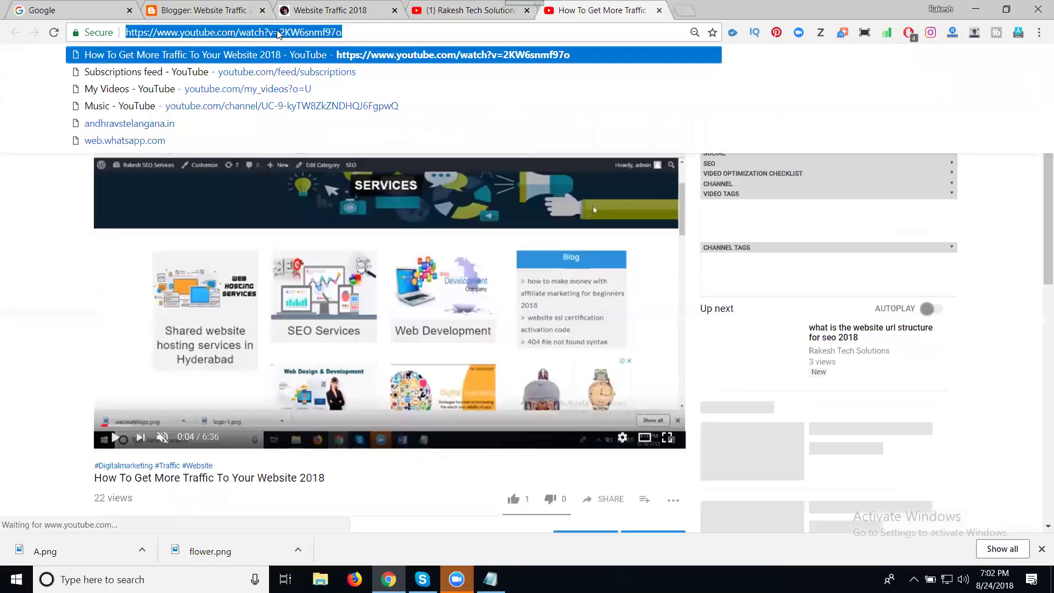
Return to Blogger and create a new page titled Tips for the Website Traffic 2018 blog.
click(230, 11)
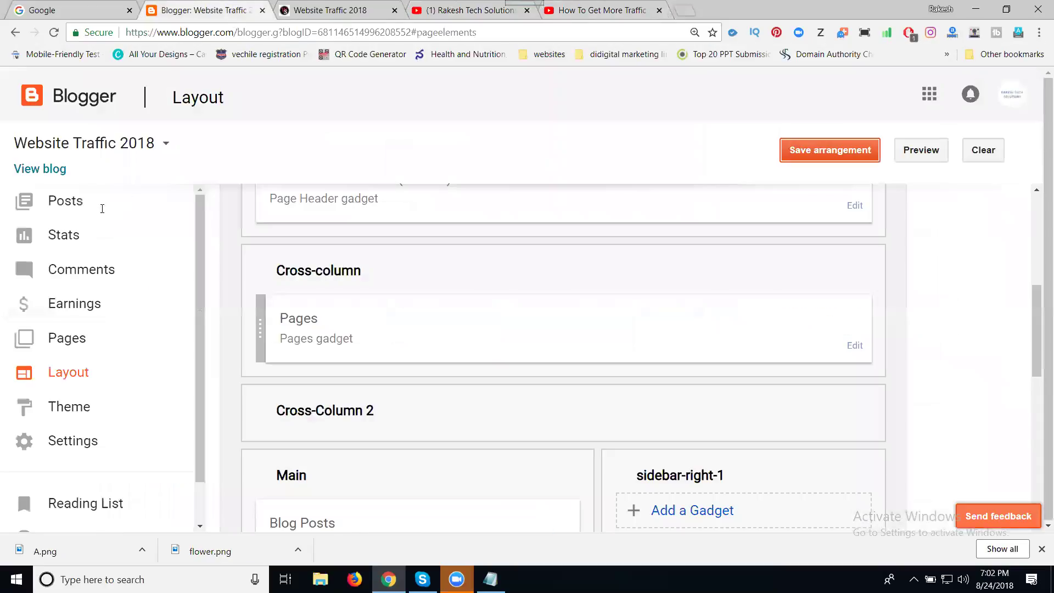
click(71, 343)
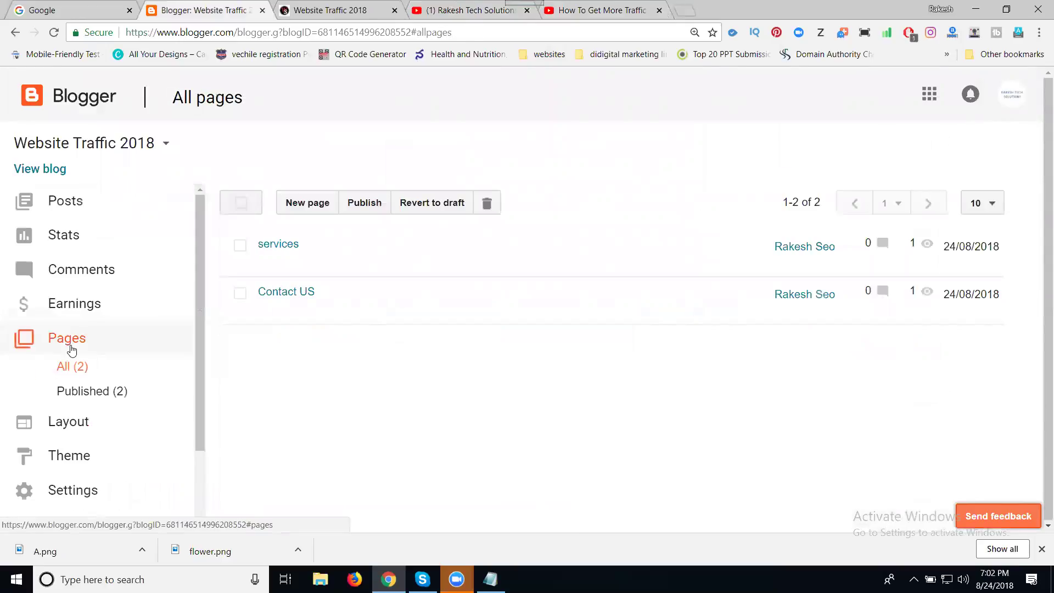
click(306, 210)
click(302, 144)
text(Tips)
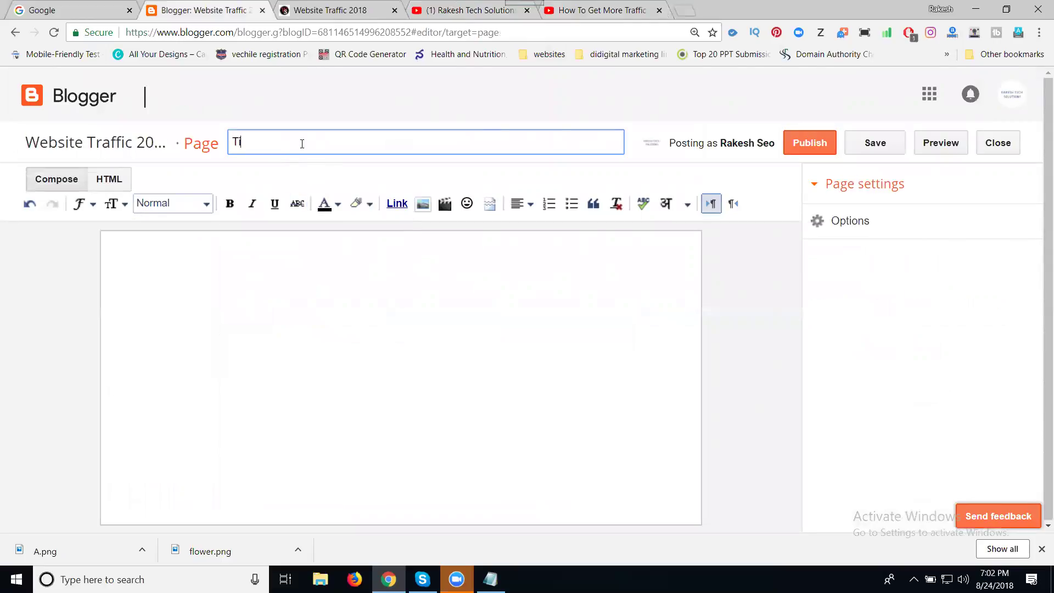
Enter Website Traffic Tips as the page's body text and start a new line below it.
click(146, 251)
text(W)
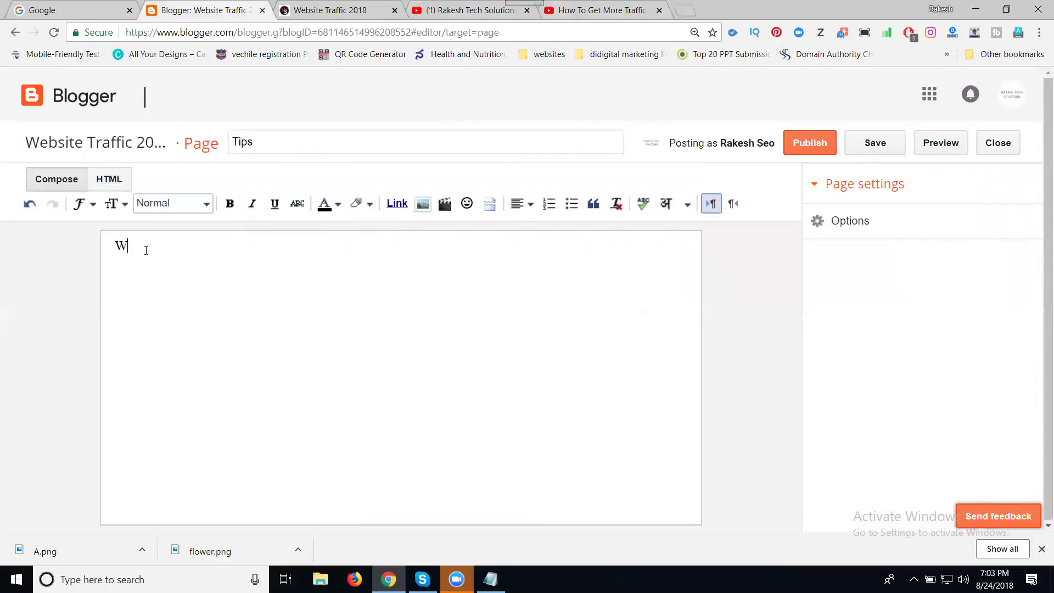
text(ebsite Traffic Tips)
key(Return)
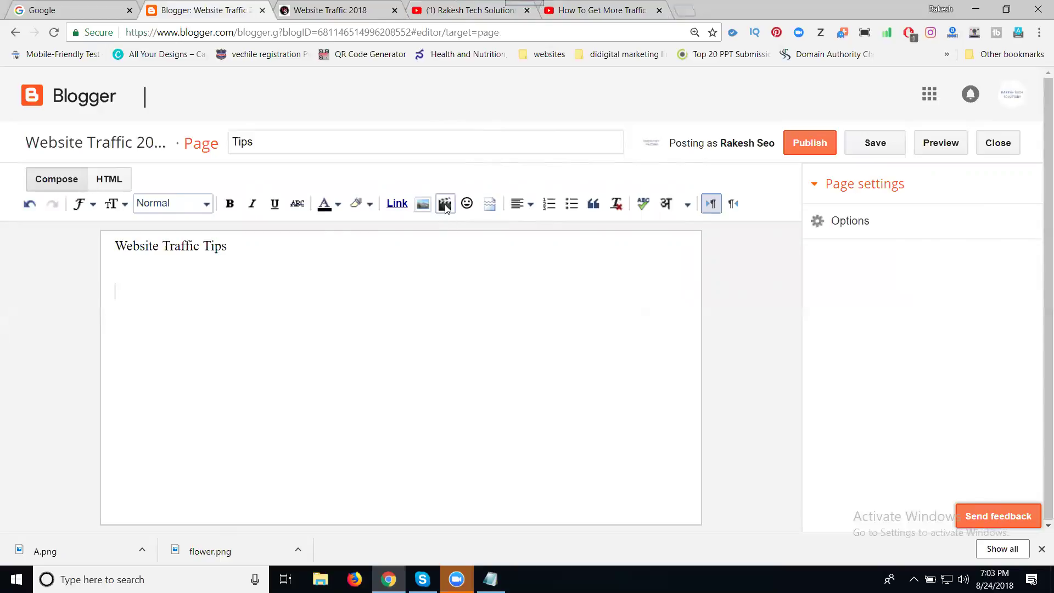
Insert the YouTube video How To Get More Traffic To Your Website 2018 below the text, finding it by the copied address.
click(445, 204)
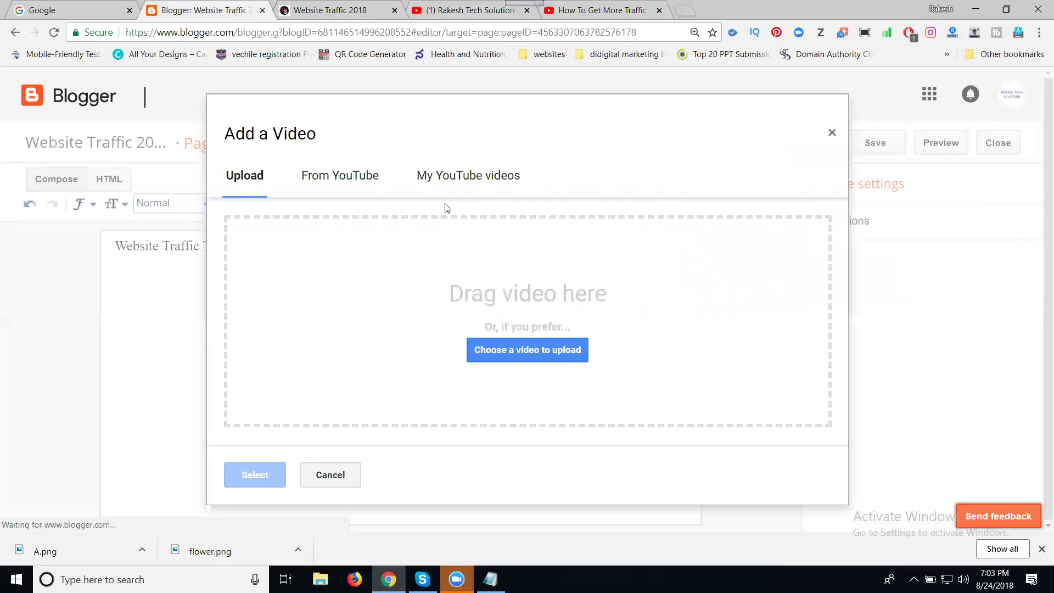
click(309, 173)
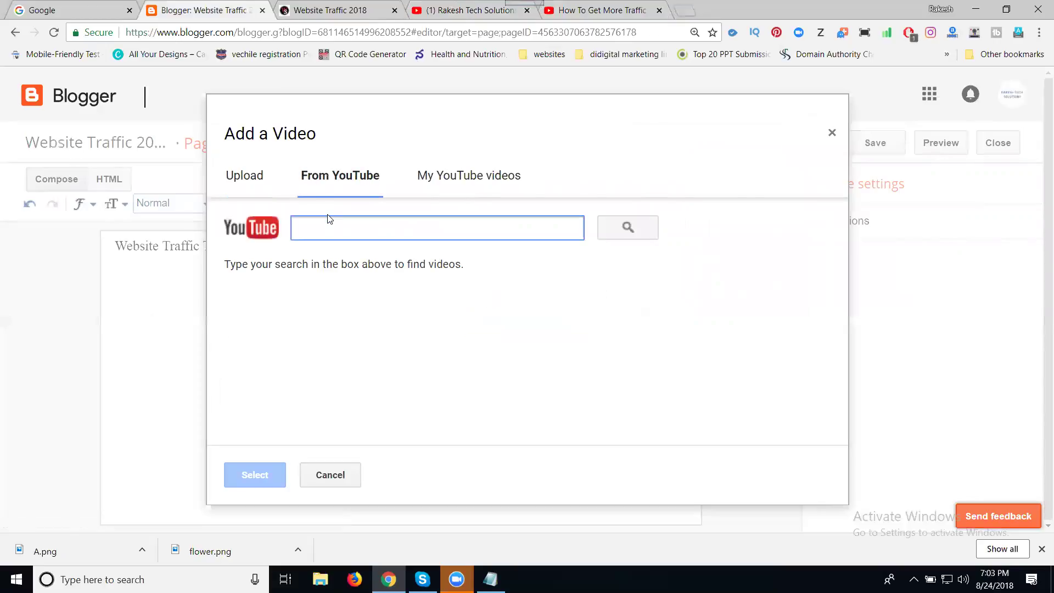
key(ctrl+v)
click(604, 224)
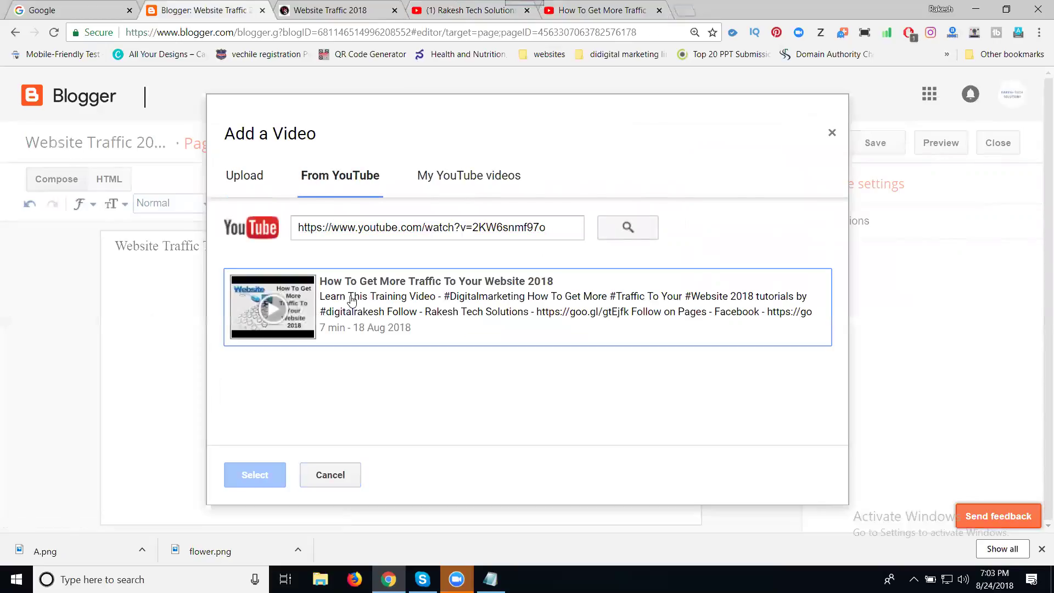
click(352, 300)
click(268, 476)
Add blank lines below the inserted video and left-align the last one.
scroll(609, 360, down, 1)
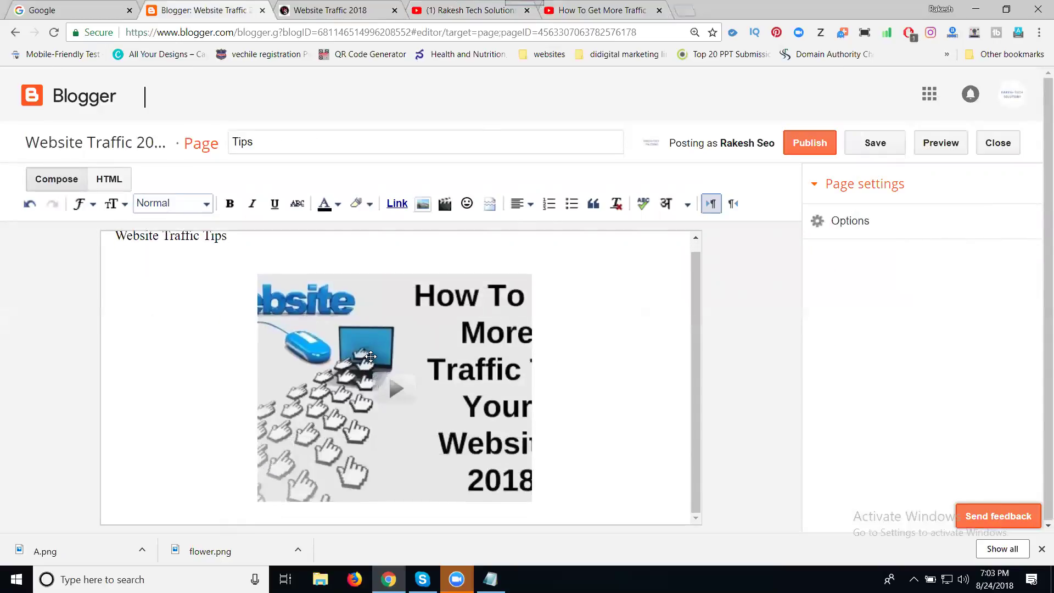
click(371, 357)
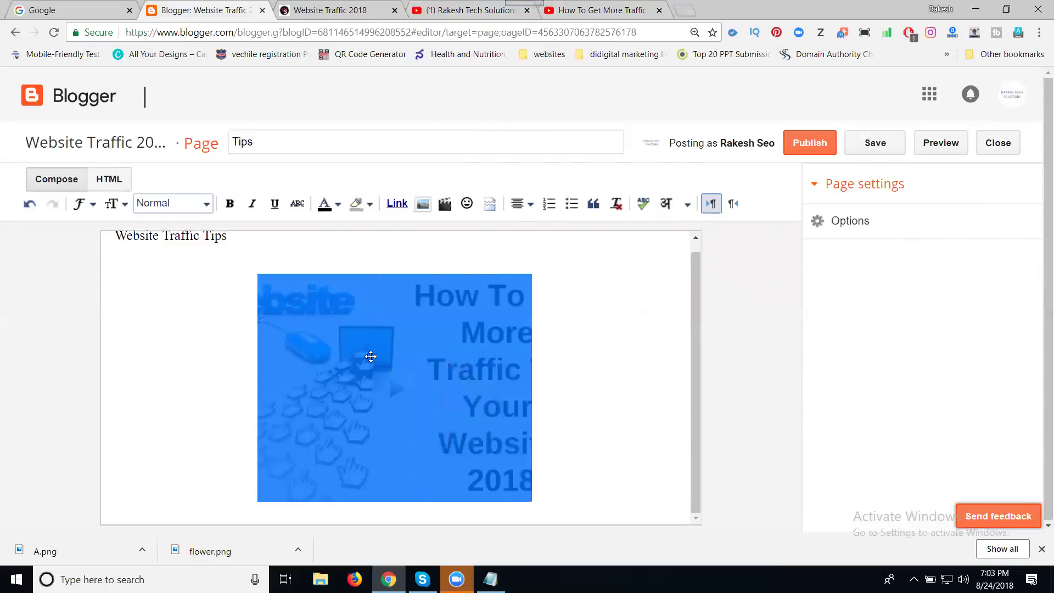
click(547, 412)
key(Return)
key(Return)
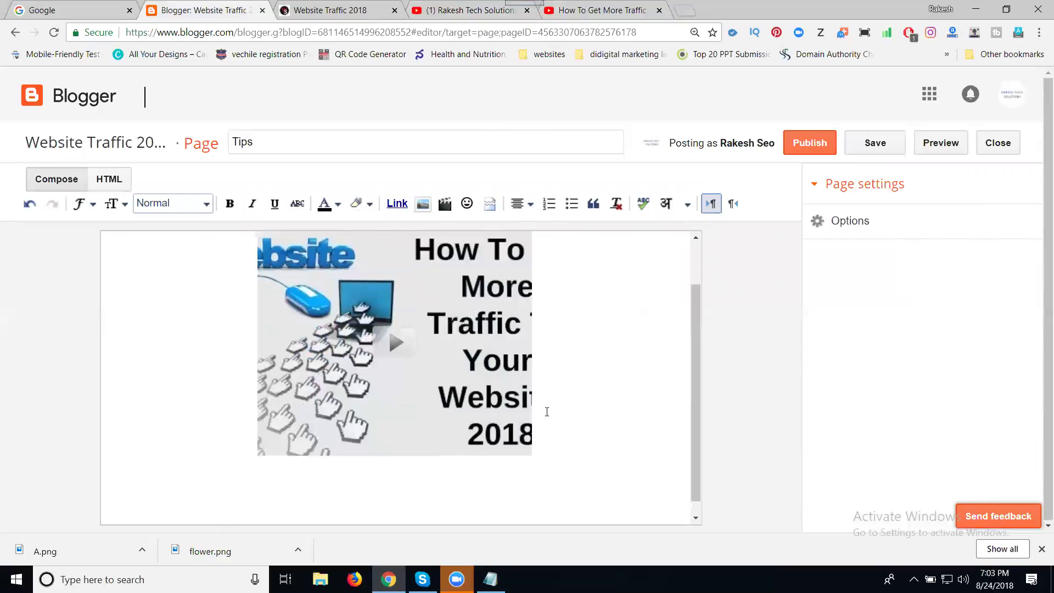
click(521, 204)
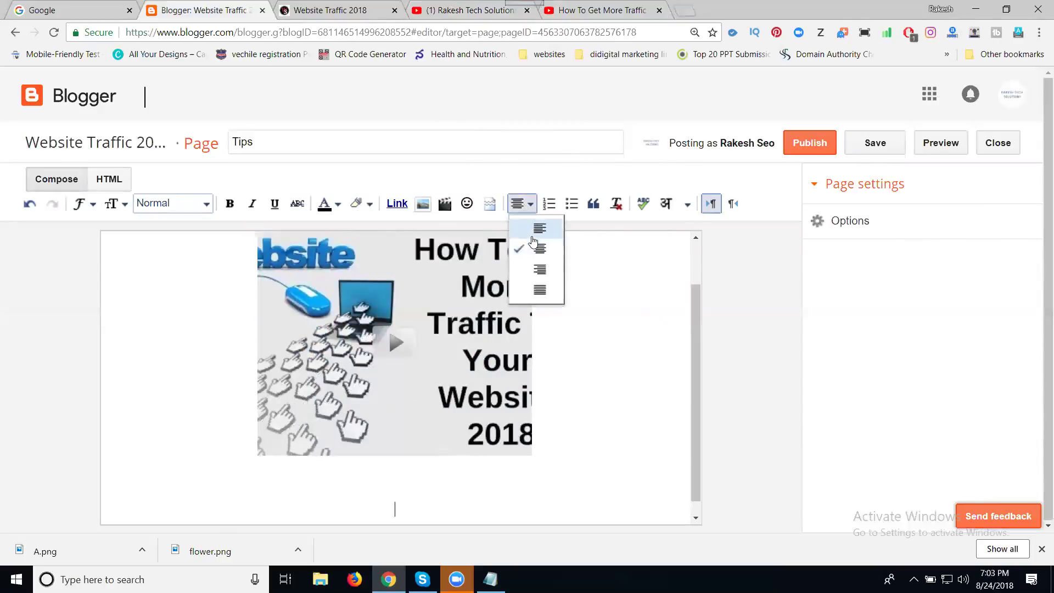
click(532, 239)
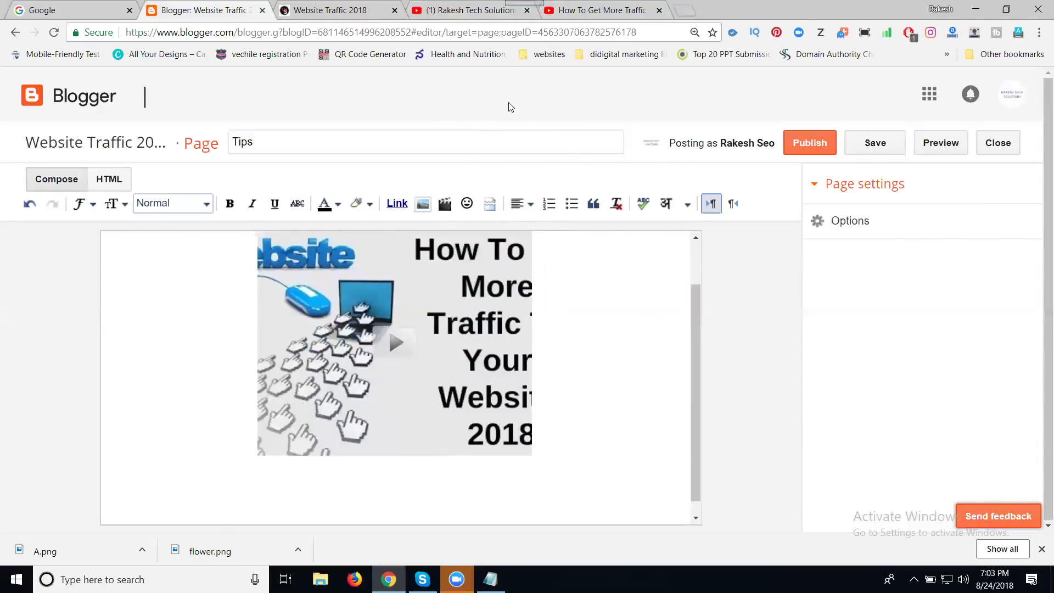
Copy the iframe embed code of the How To Get More Traffic To Your Website 2018 video from its sharing options on YouTube.
click(576, 14)
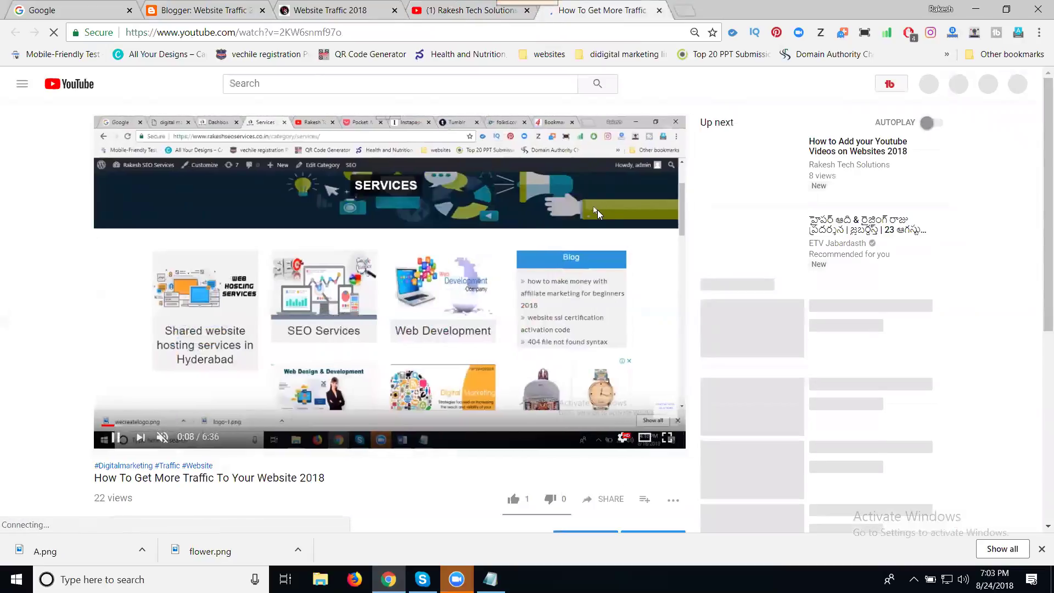
scroll(597, 209, down, 2)
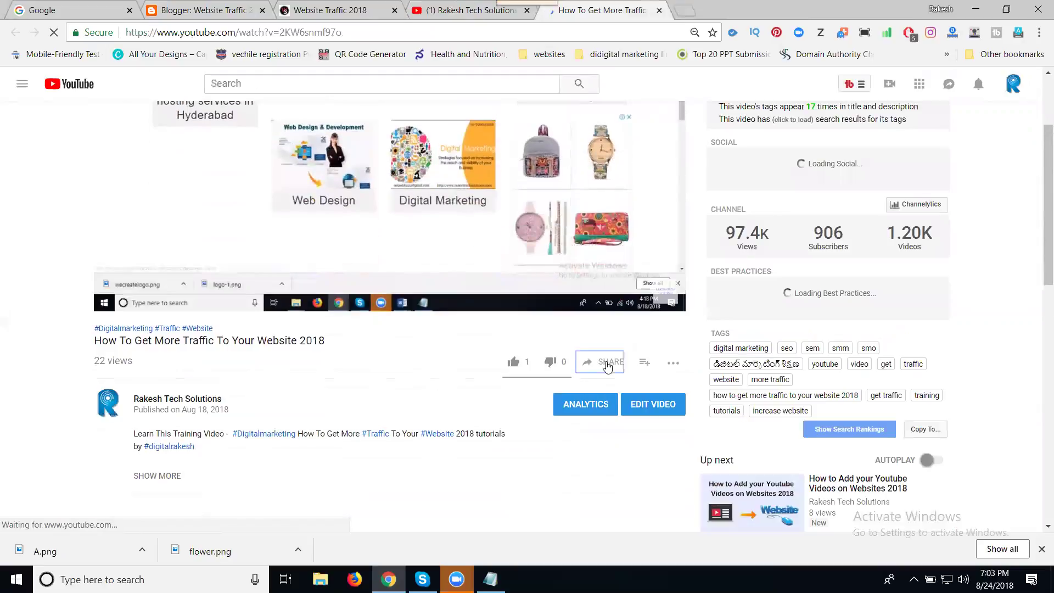
click(599, 361)
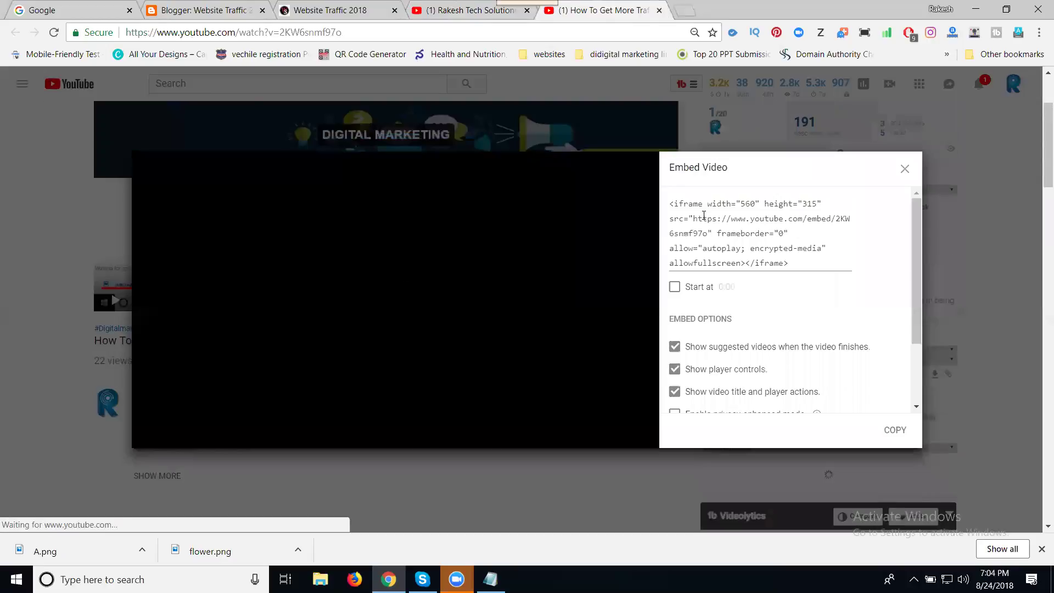
click(704, 216)
key(ctrl+c)
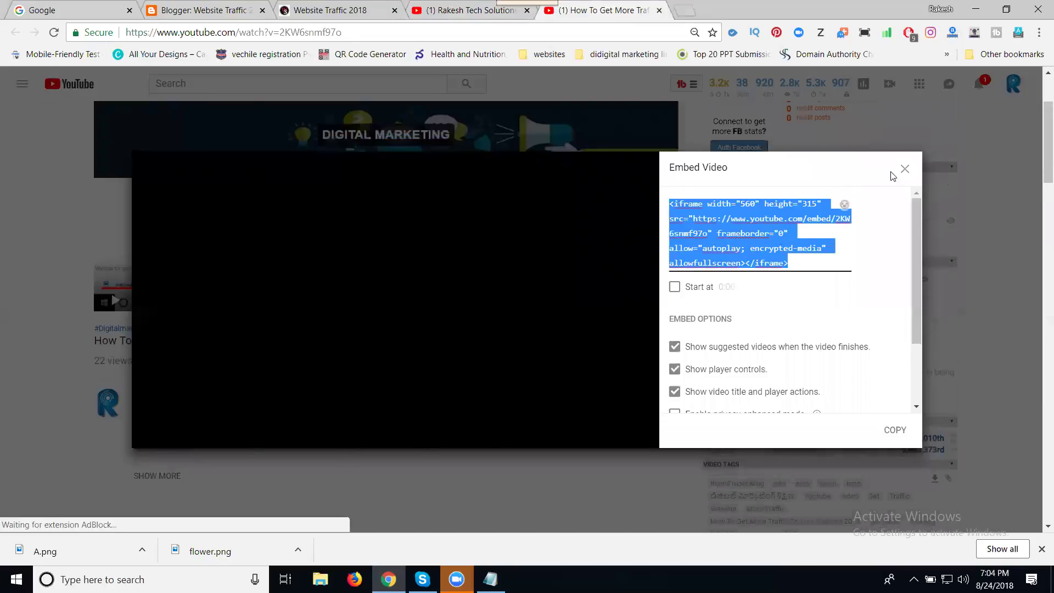
Paste the copied iframe embed code on a new line at the end of the Tips page's HTML source.
click(210, 11)
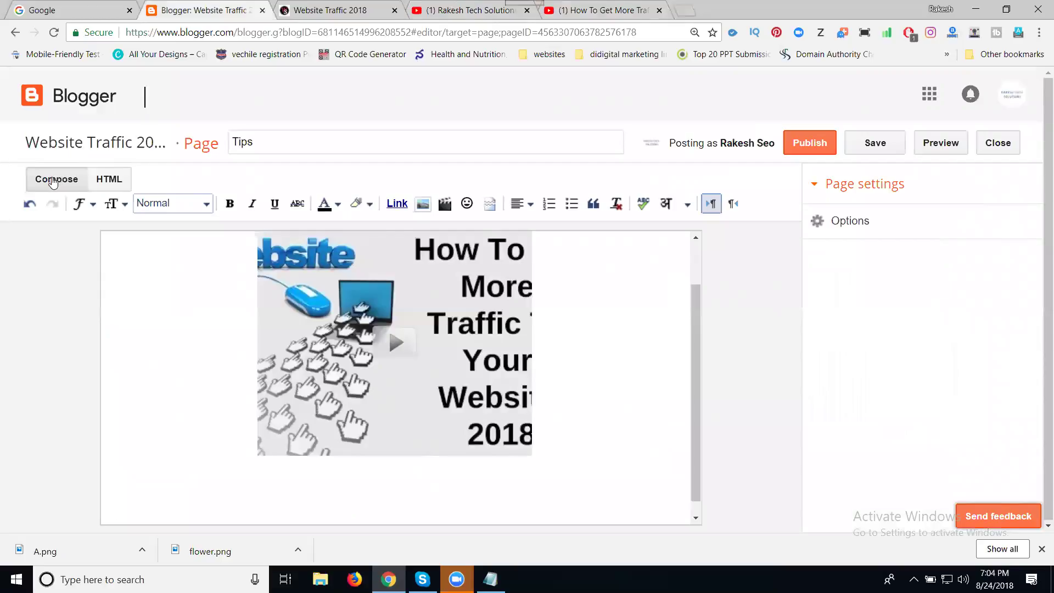
click(128, 180)
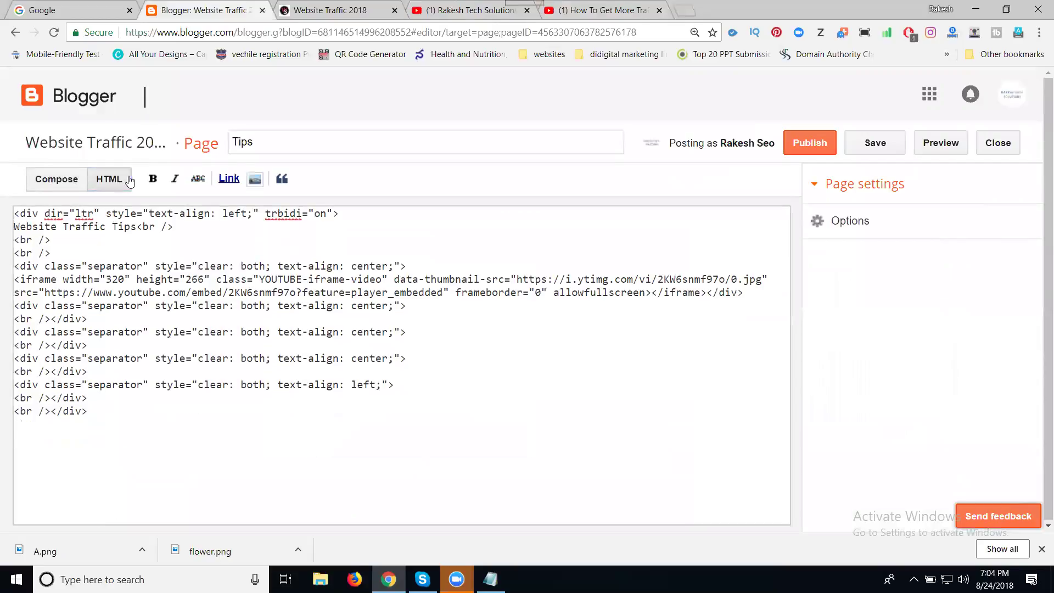
click(89, 409)
key(Return)
key(Return)
key(Return)
key(ctrl+v)
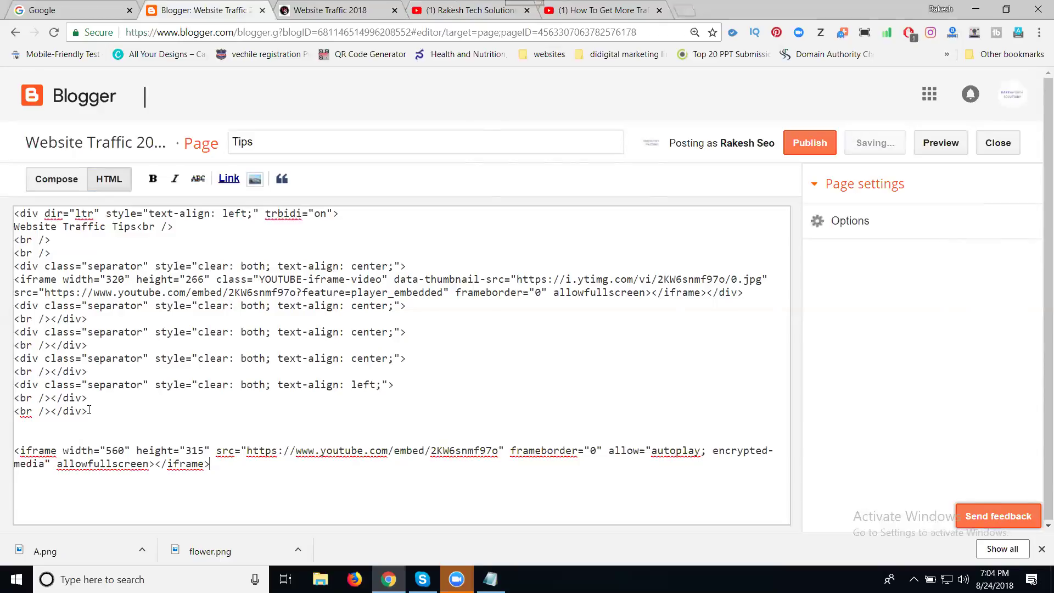
Return the Tips page to visual editing and play the newly embedded video to check it.
click(55, 185)
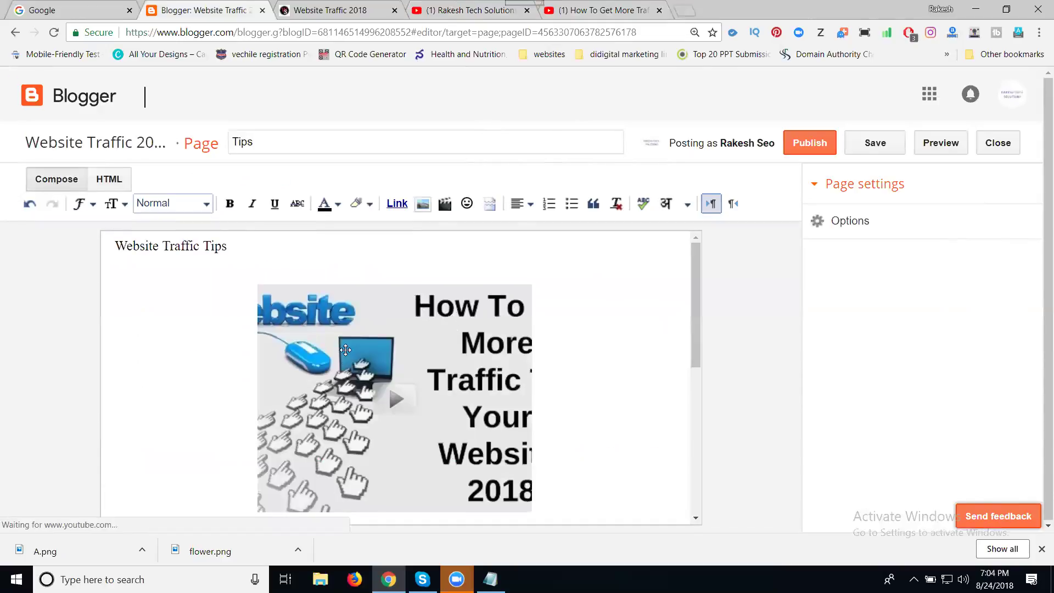
scroll(355, 357, down, 3)
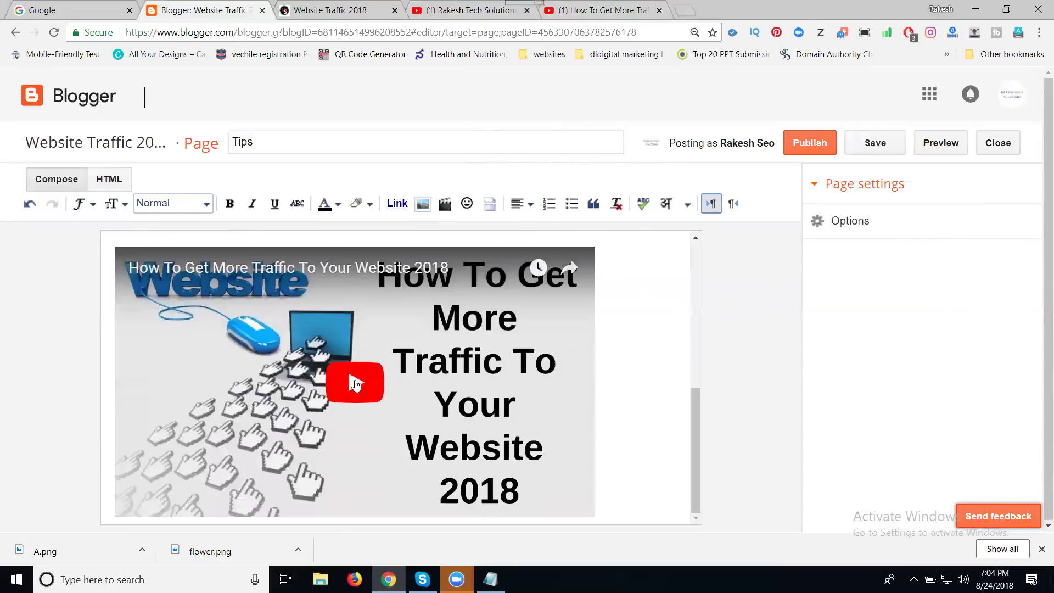
click(355, 380)
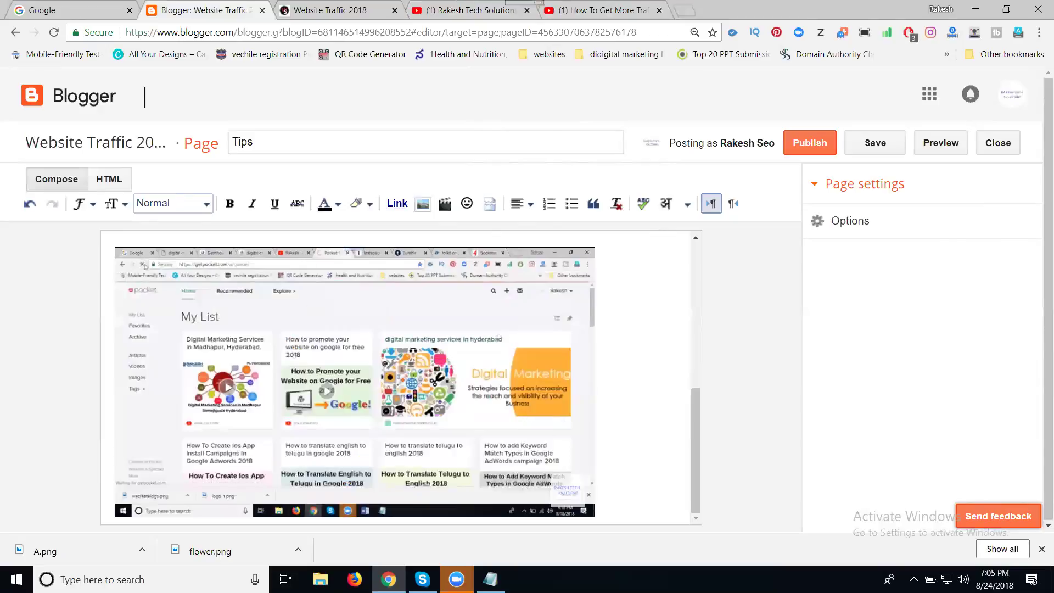
Remove the earlier inserted video above the embedded YouTube video on the Tips page, leaving only the embedded one.
scroll(357, 388, up, 5)
click(525, 411)
key(BackSpace)
key(BackSpace)
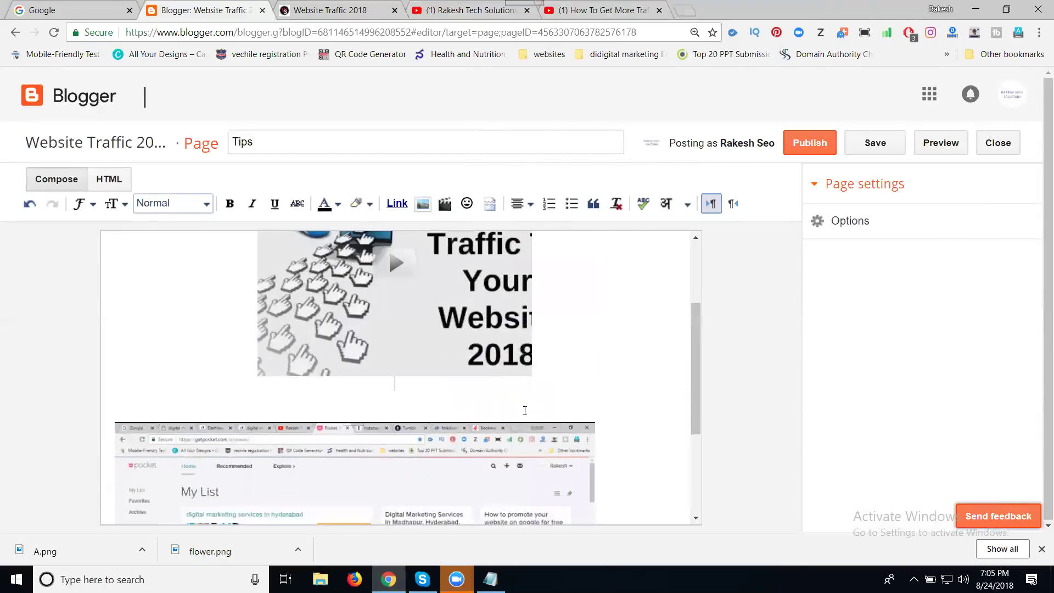
key(BackSpace)
key(BackSpace)
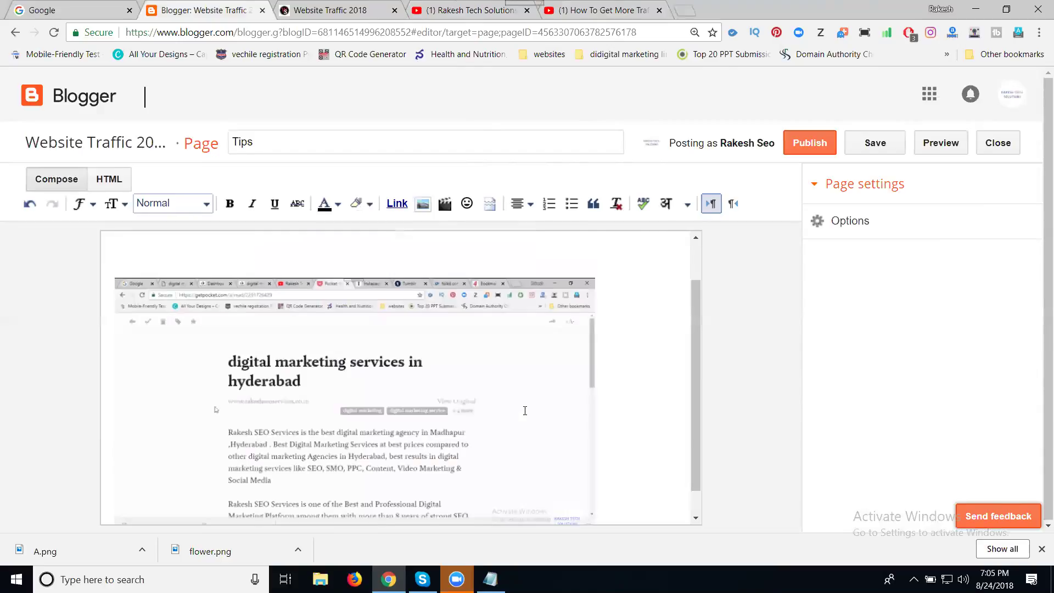
key(ctrl+z)
key(ctrl+z)
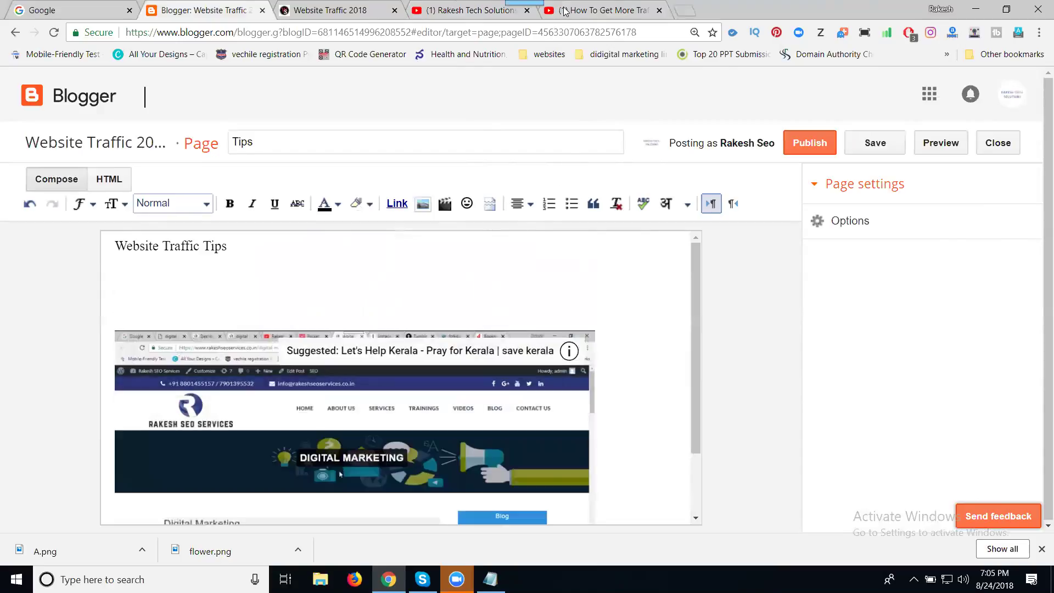
Copy the full iframe code again from the Embed Video options of How To Get More Traffic To Your Website 2018 on YouTube.
click(604, 10)
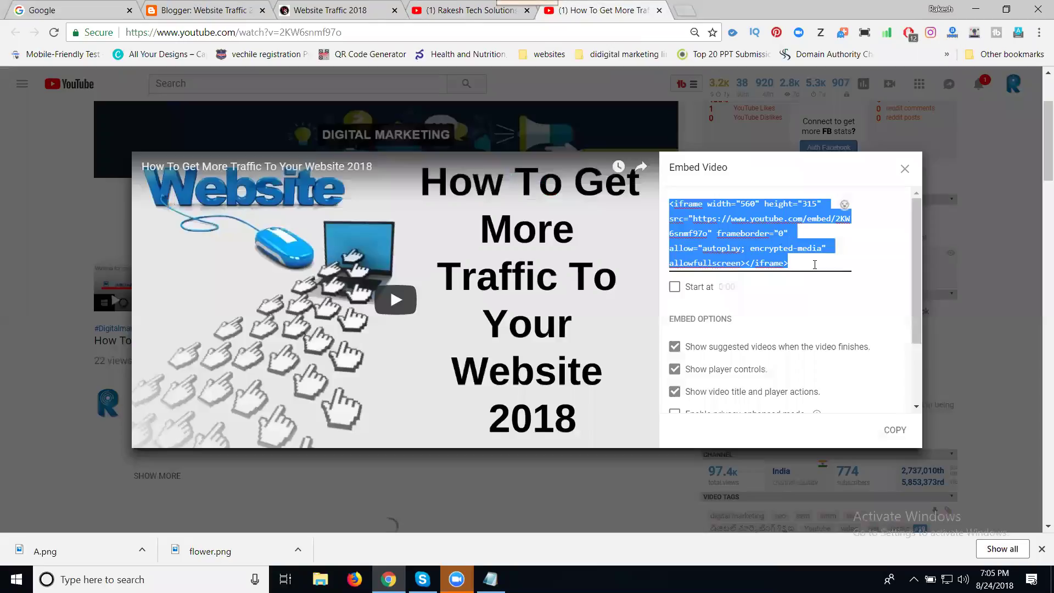
click(810, 260)
click(765, 204)
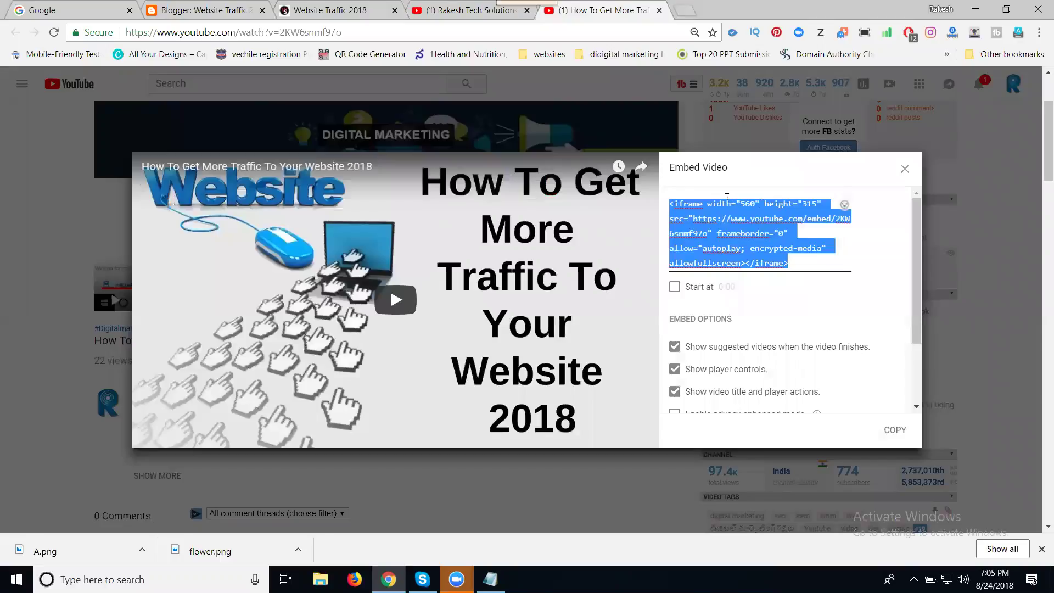
click(724, 203)
click(707, 202)
click(708, 202)
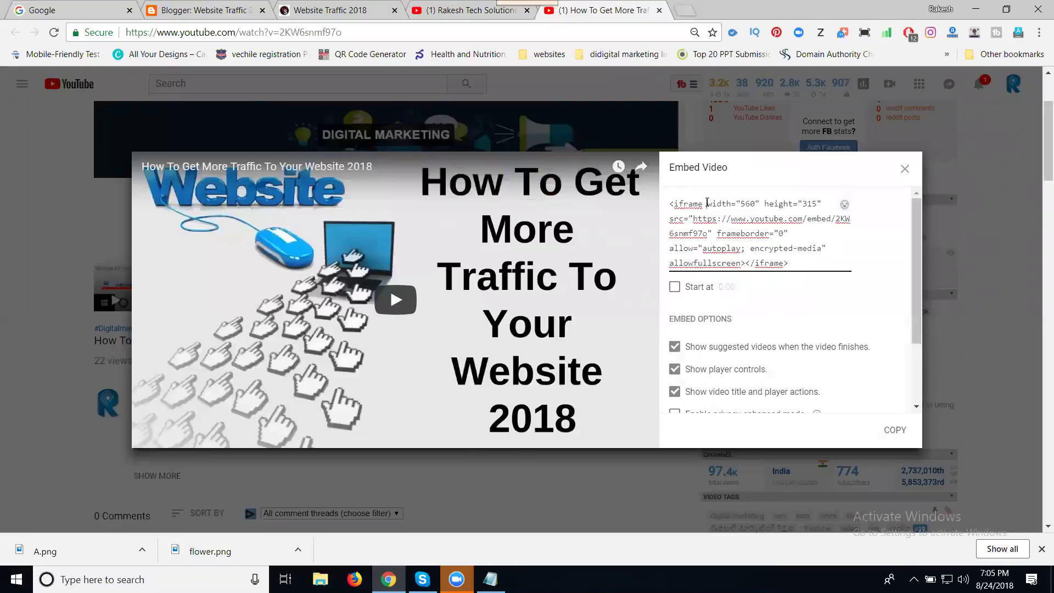
click(828, 208)
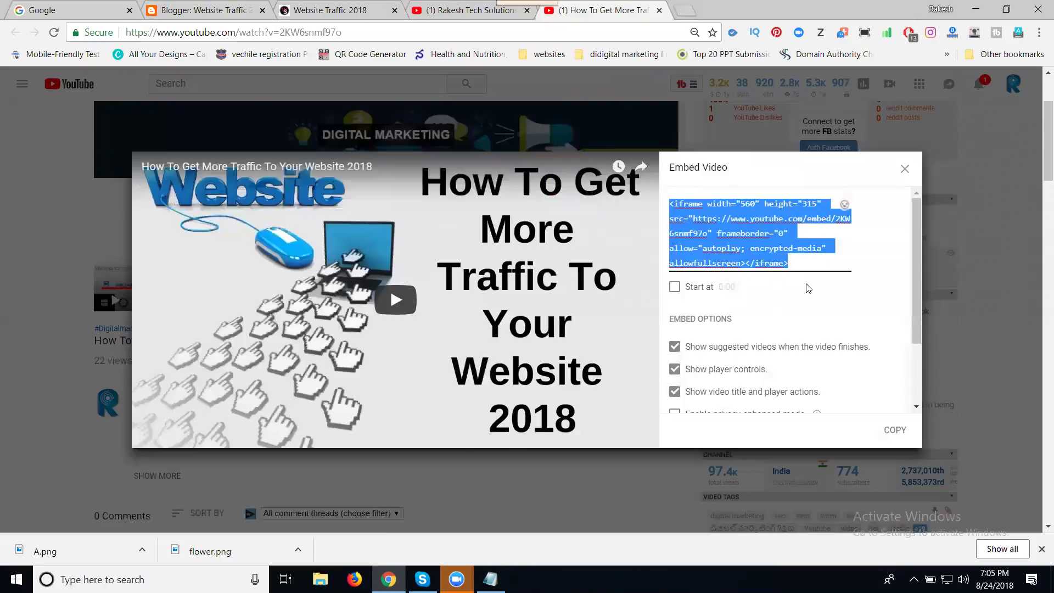
right_click(744, 214)
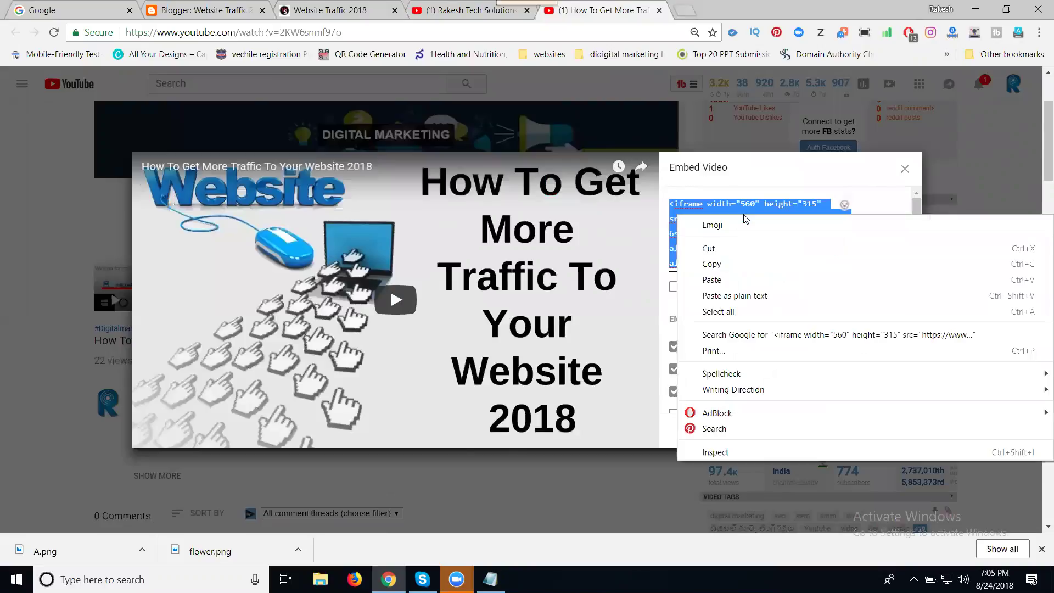
click(714, 263)
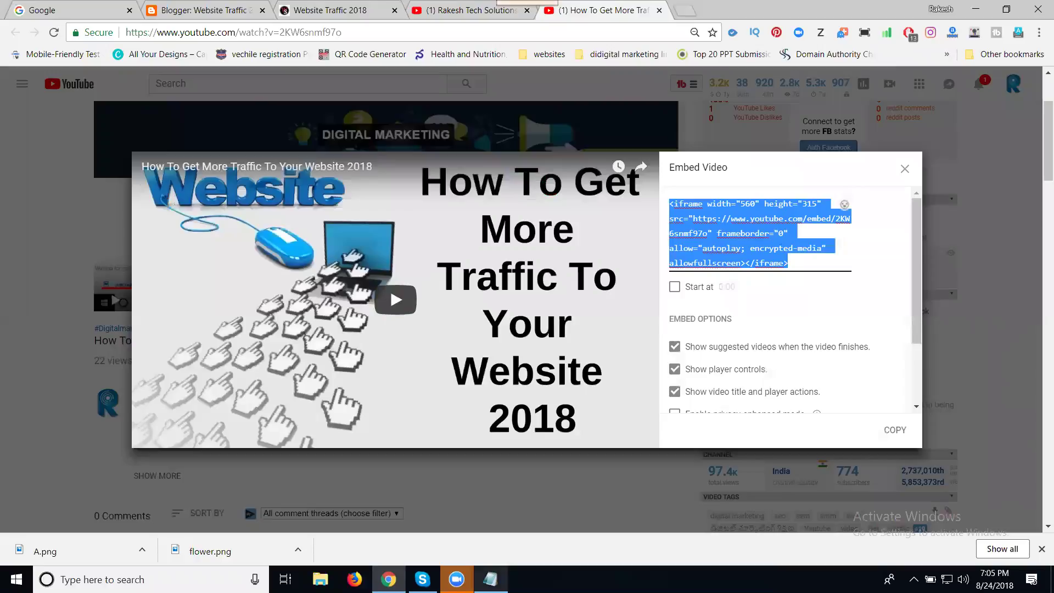
Paste the iframe code into Notepad, maximize the window and highlight the code's width and height attributes.
key(alt+Tab)
key(ctrl+v)
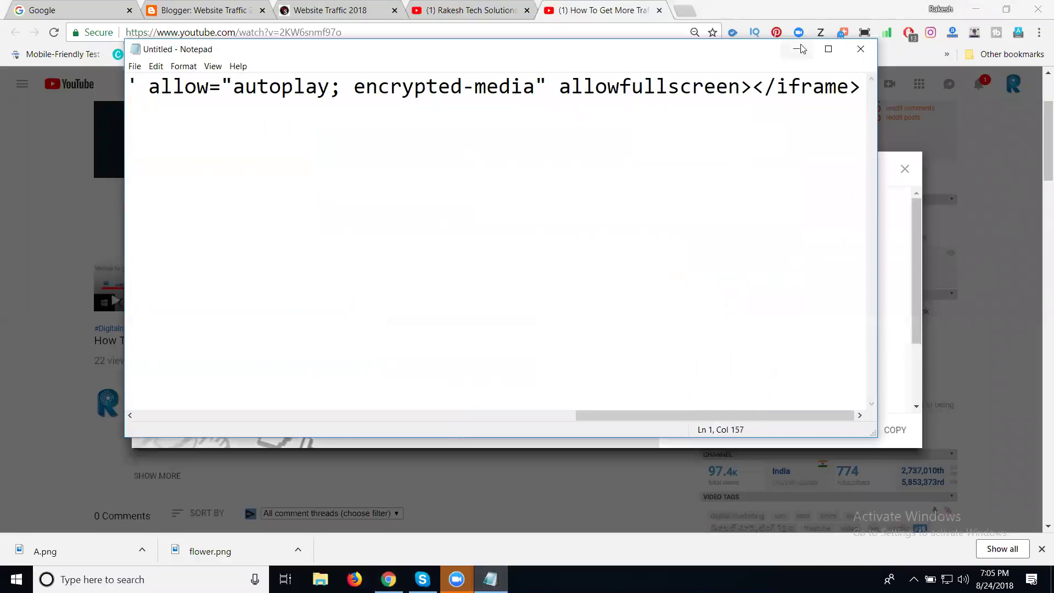
click(829, 49)
drag(487, 544, 15, 535)
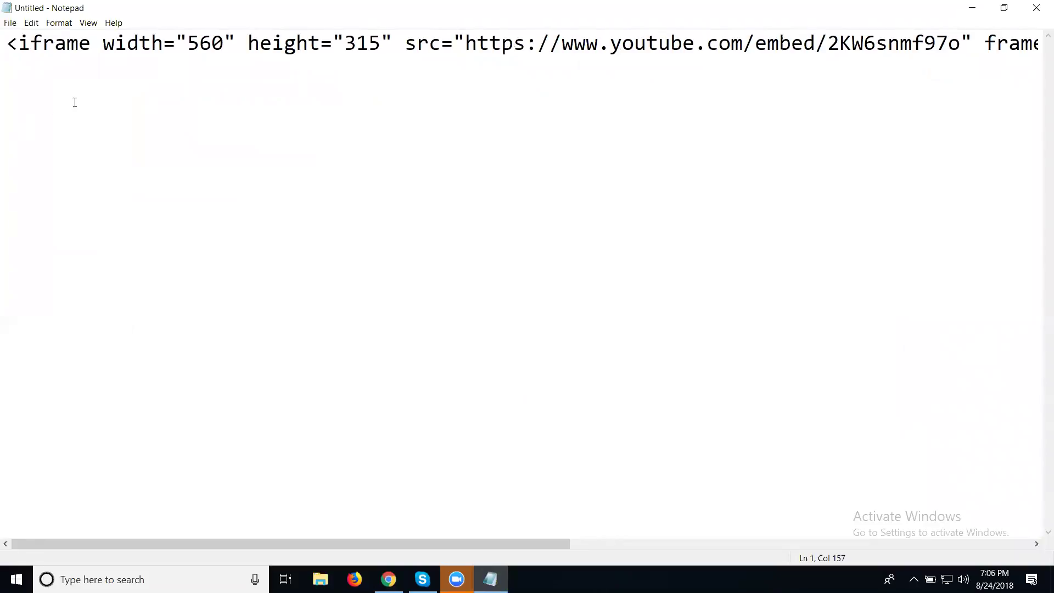
drag(97, 42, 379, 56)
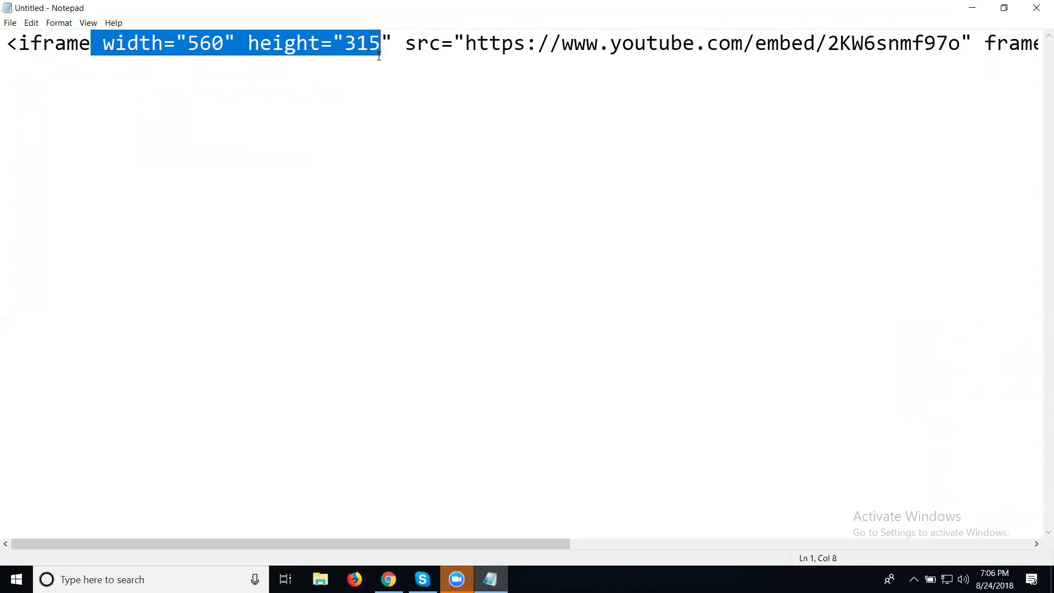
Go back to the Tips page in Blogger, check the iframe code in its HTML source and return to visual editing.
click(972, 8)
click(181, 12)
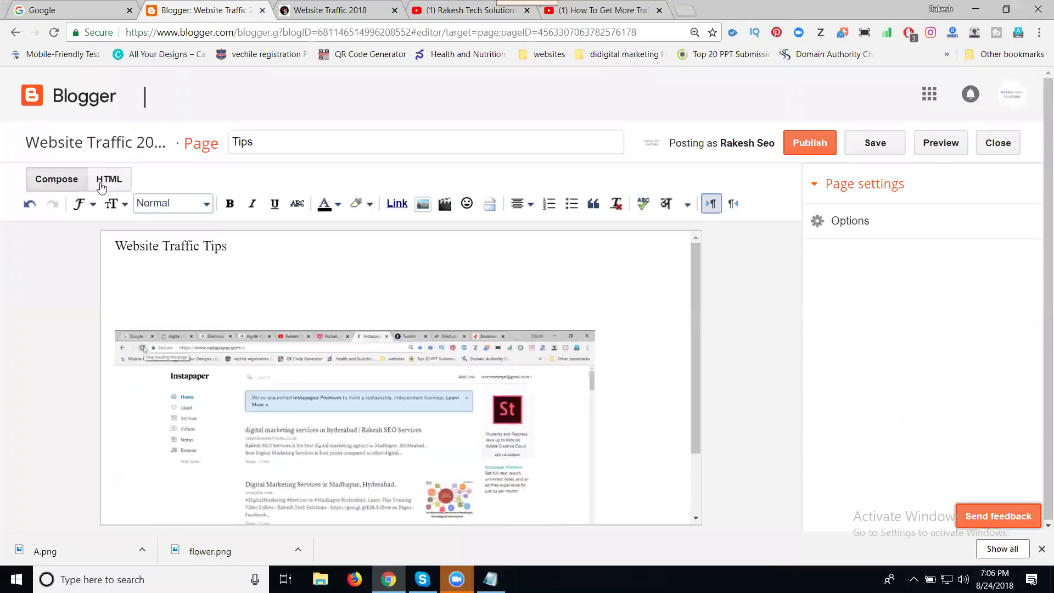
click(108, 180)
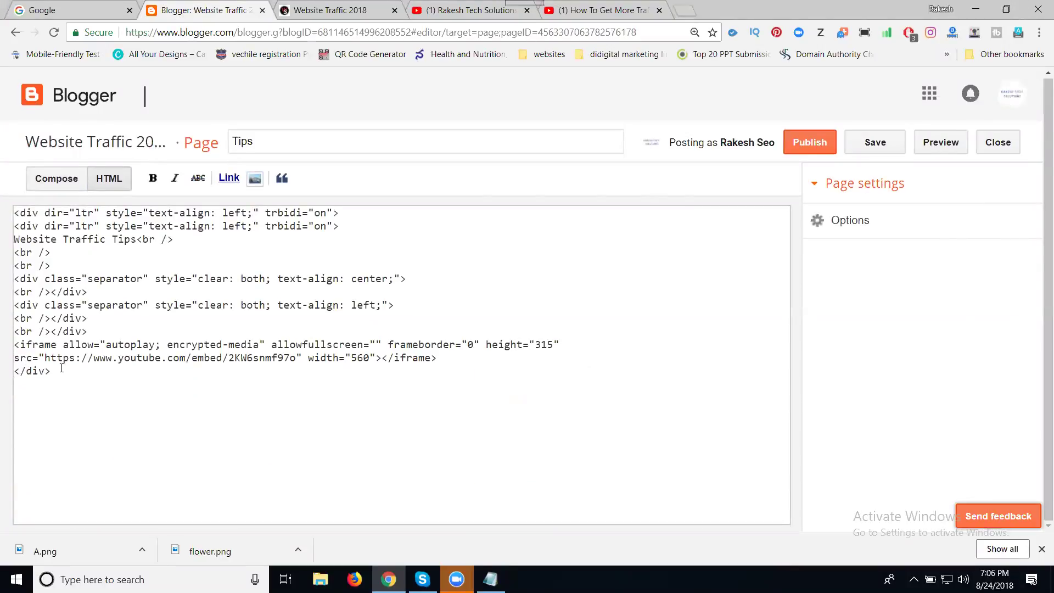
click(57, 178)
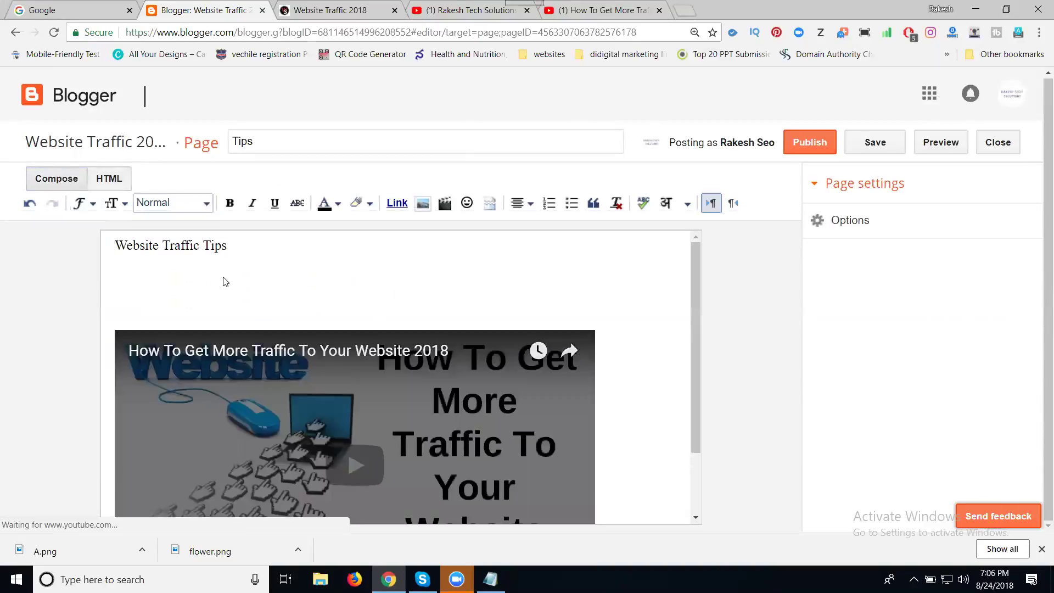
Delete the extra blank lines between the Website Traffic Tips text and the embedded video, and publish the Tips page.
key(Delete)
key(Delete)
key(Delete)
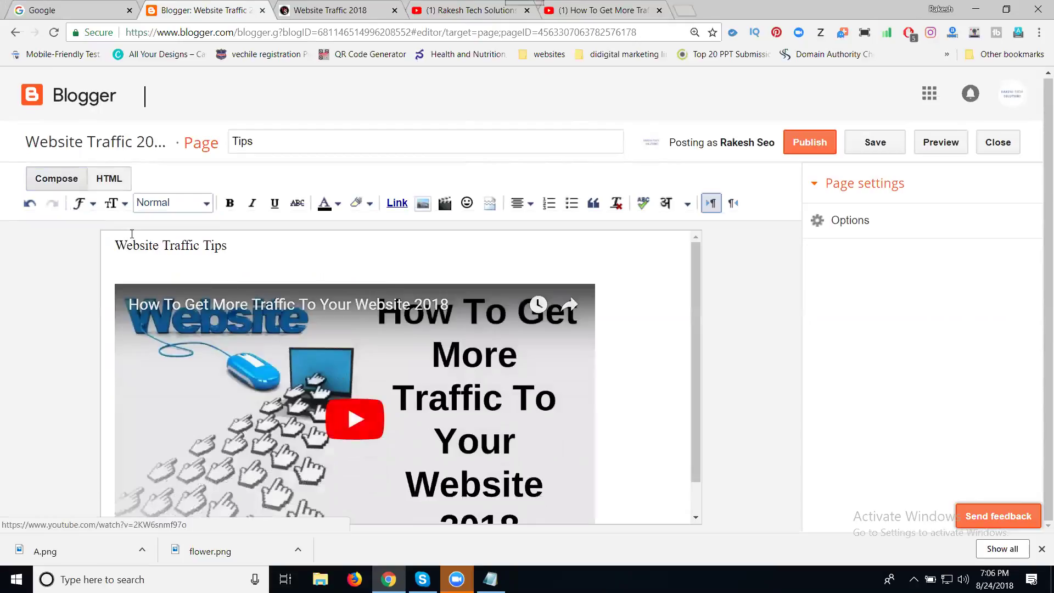
click(824, 143)
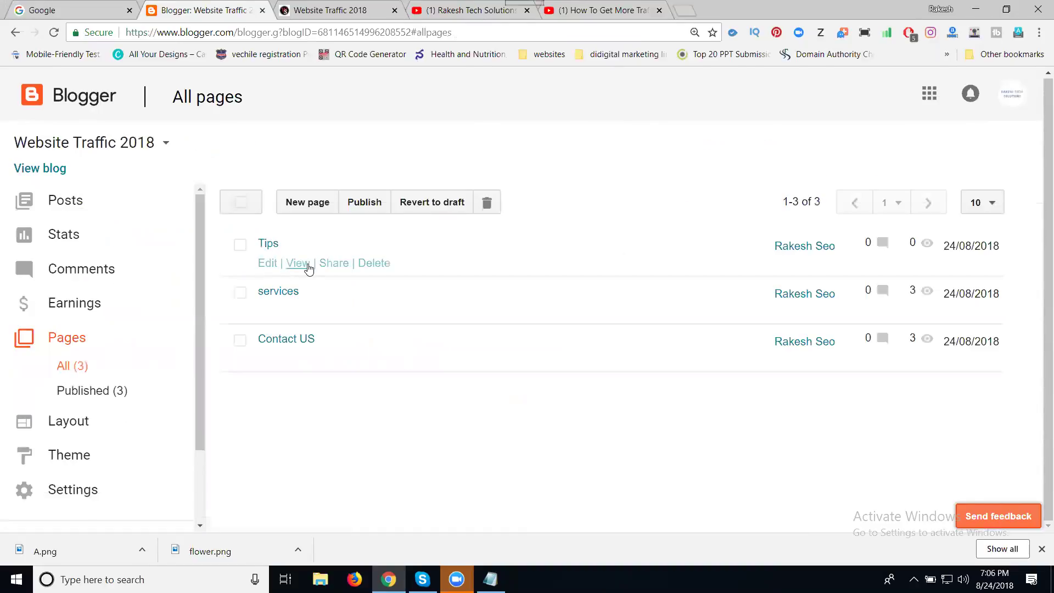
View the published Tips page, play its embedded video, open the video on YouTube from its title and close that page again.
click(307, 268)
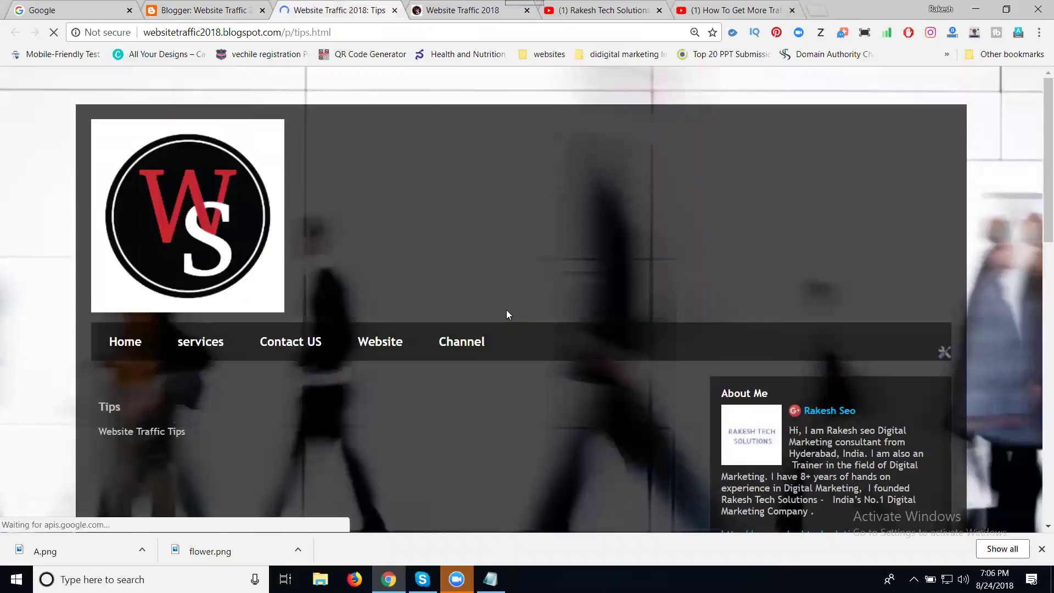
scroll(504, 302, down, 6)
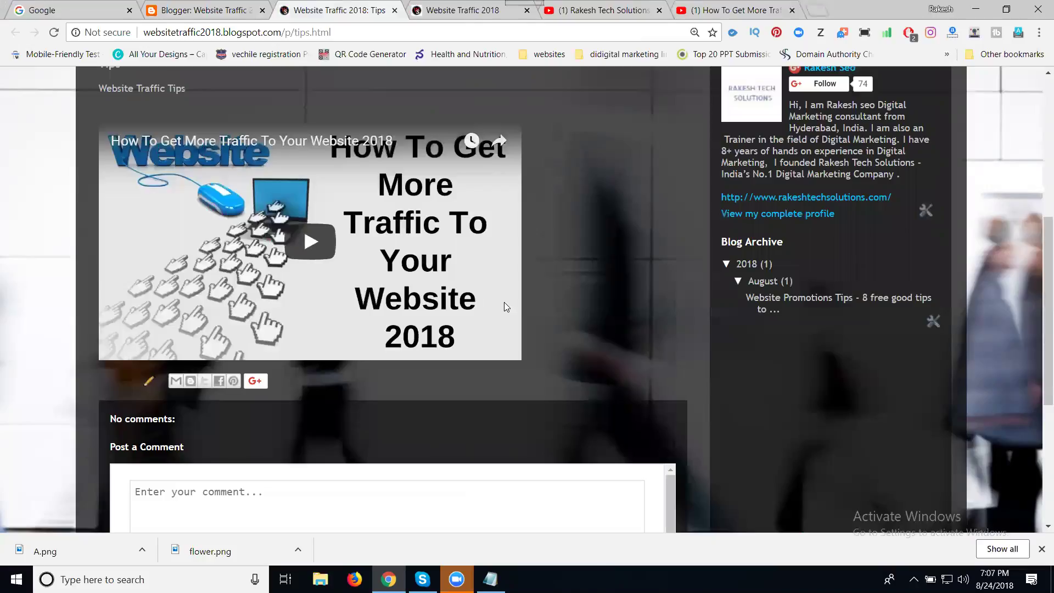
click(319, 247)
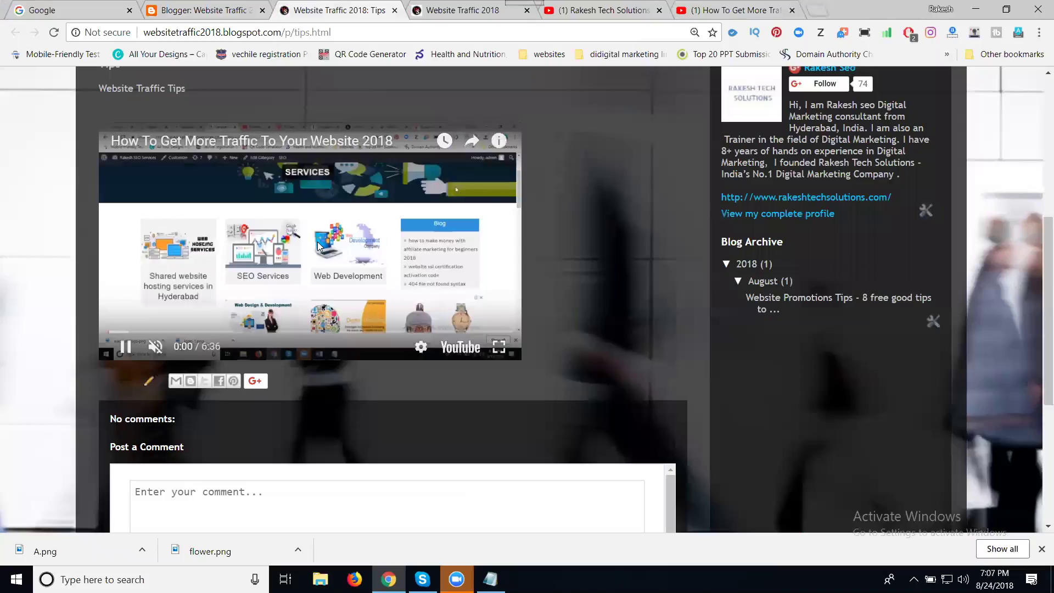
click(325, 143)
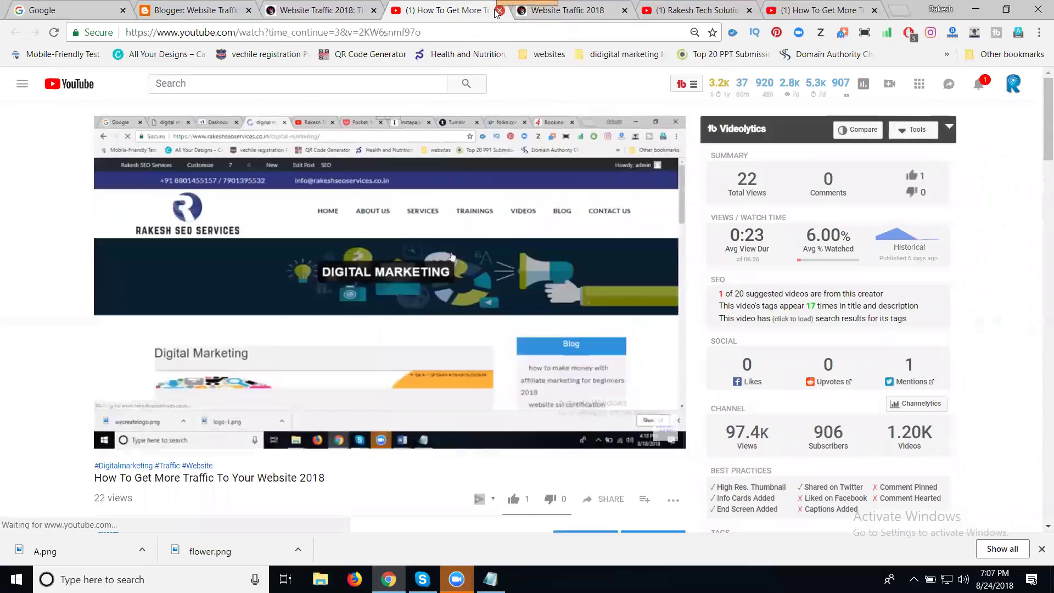
key(ctrl+w)
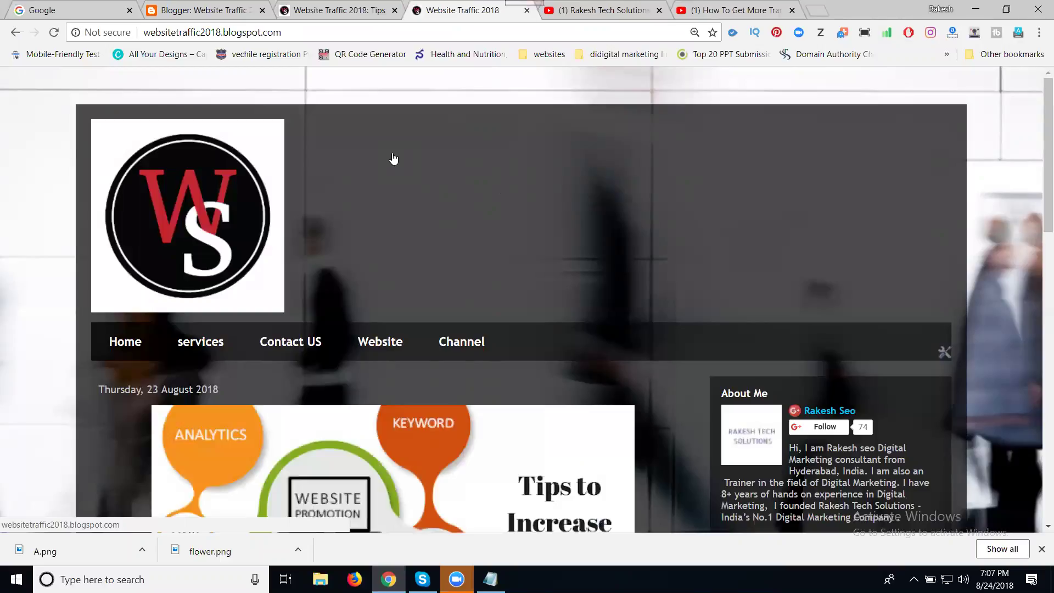
From the blog's home page, edit the menu's page list to include the Tips page and save it.
click(129, 344)
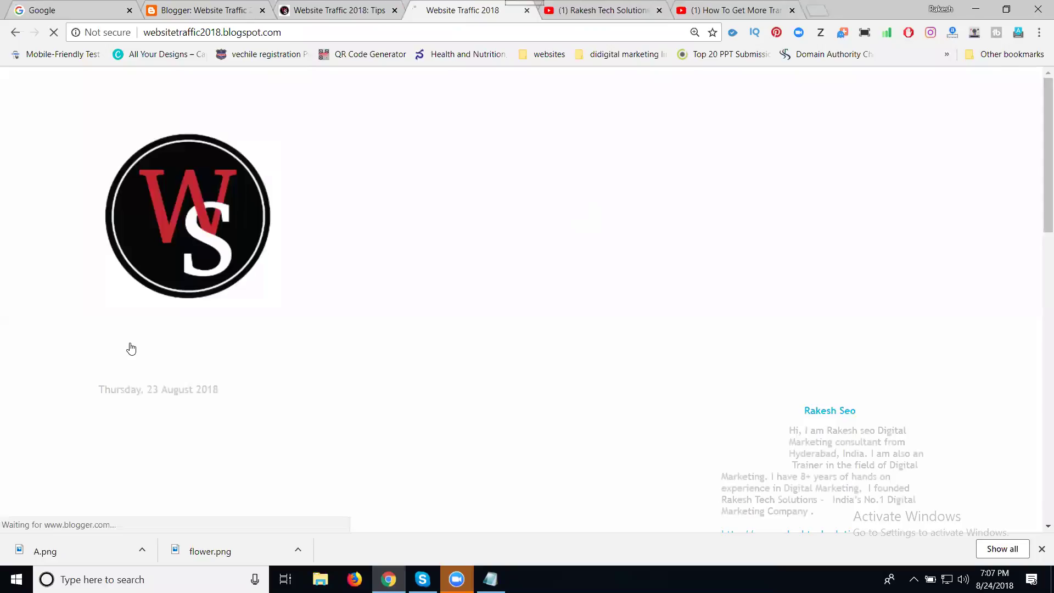
scroll(323, 314, down, 2)
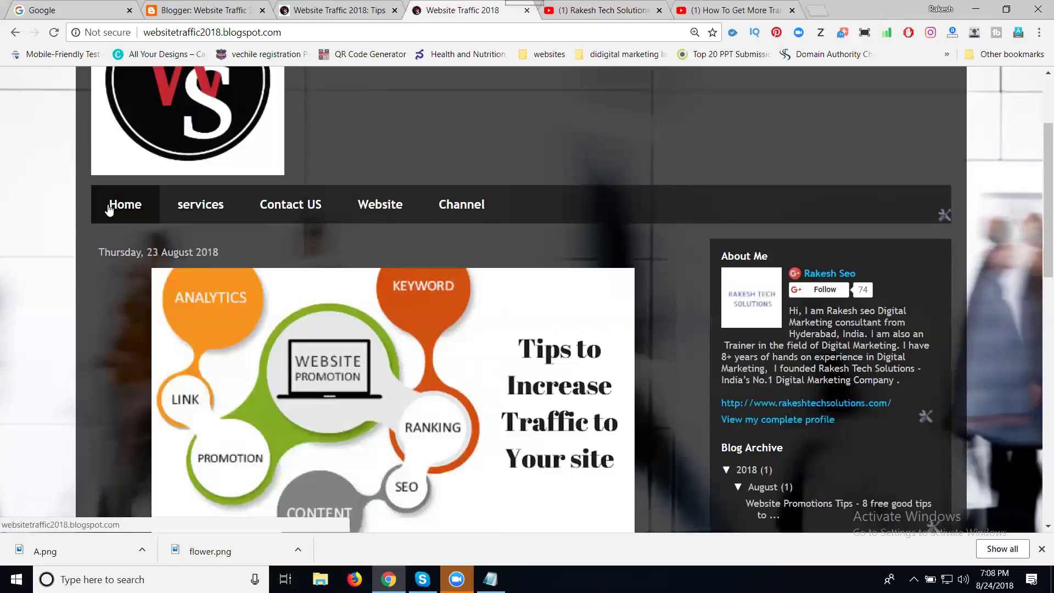
click(944, 220)
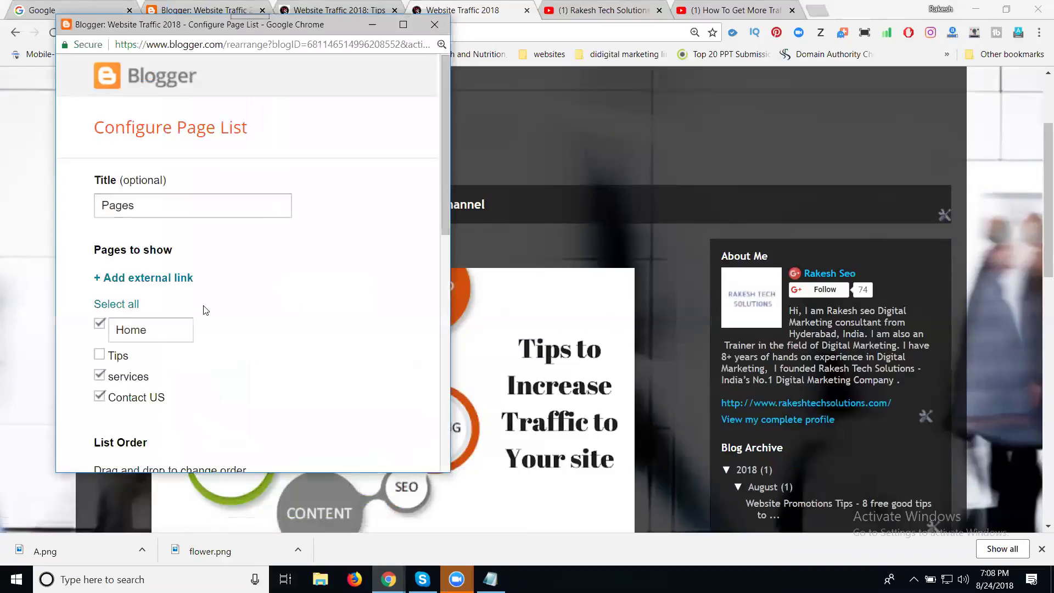
scroll(206, 310, down, 1)
click(100, 286)
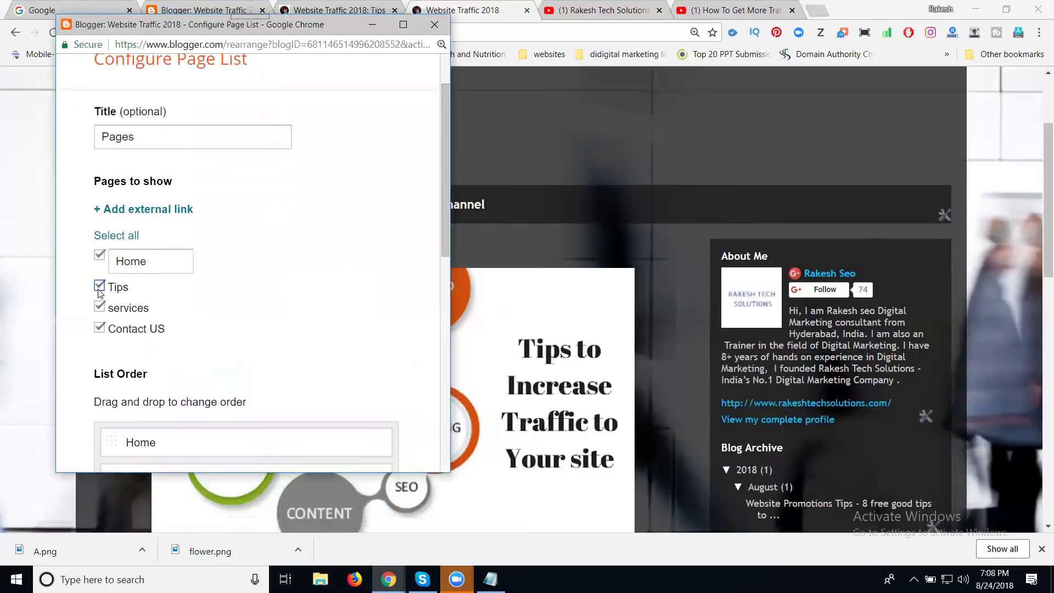
scroll(231, 302, down, 8)
click(137, 433)
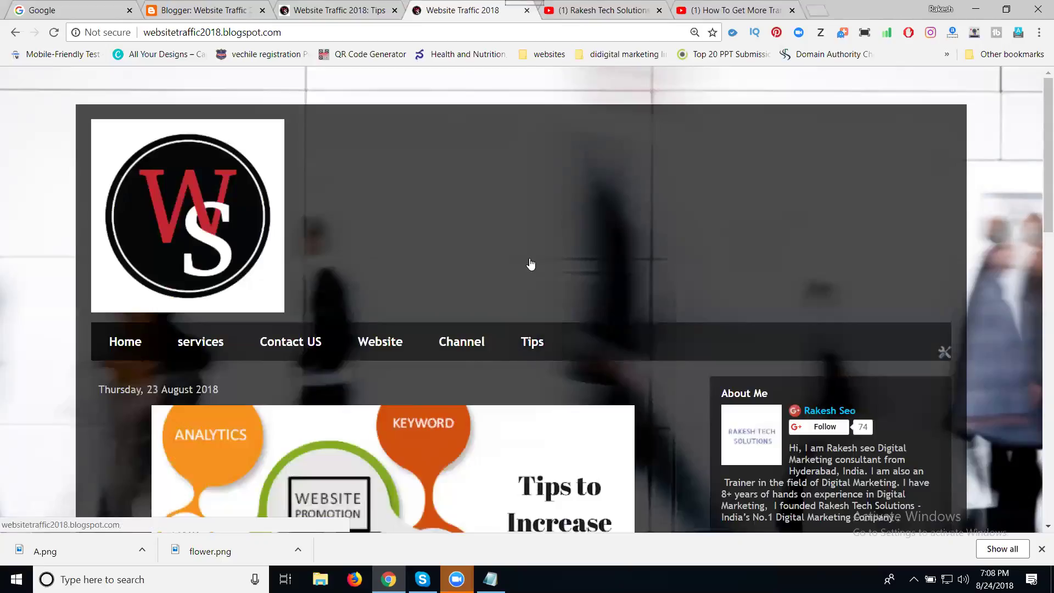
Reload the blog, open the Tips page from the menu and check its embedded video.
scroll(530, 263, down, 2)
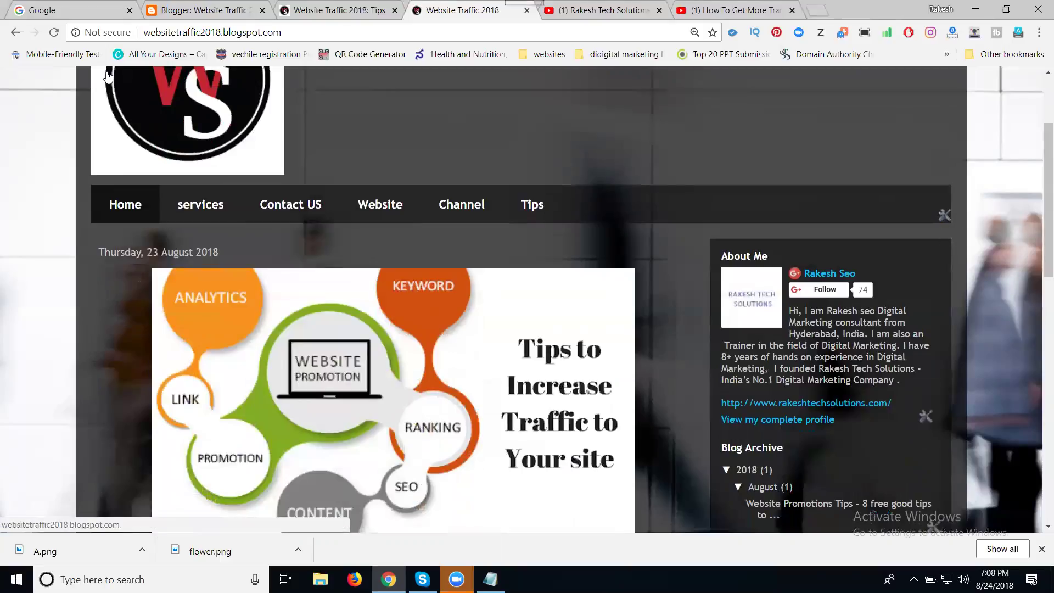
click(55, 33)
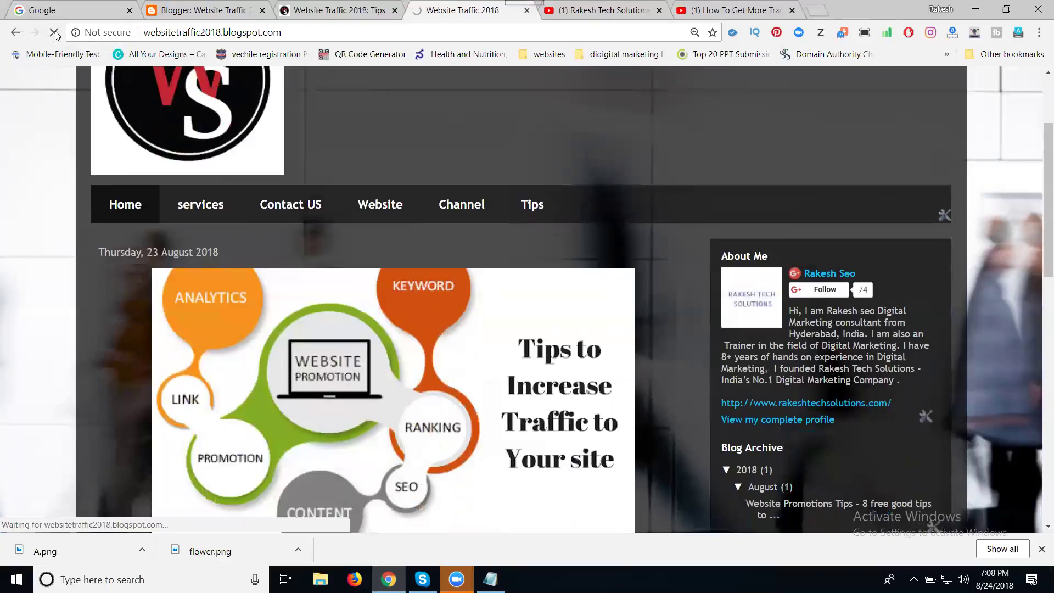
click(538, 210)
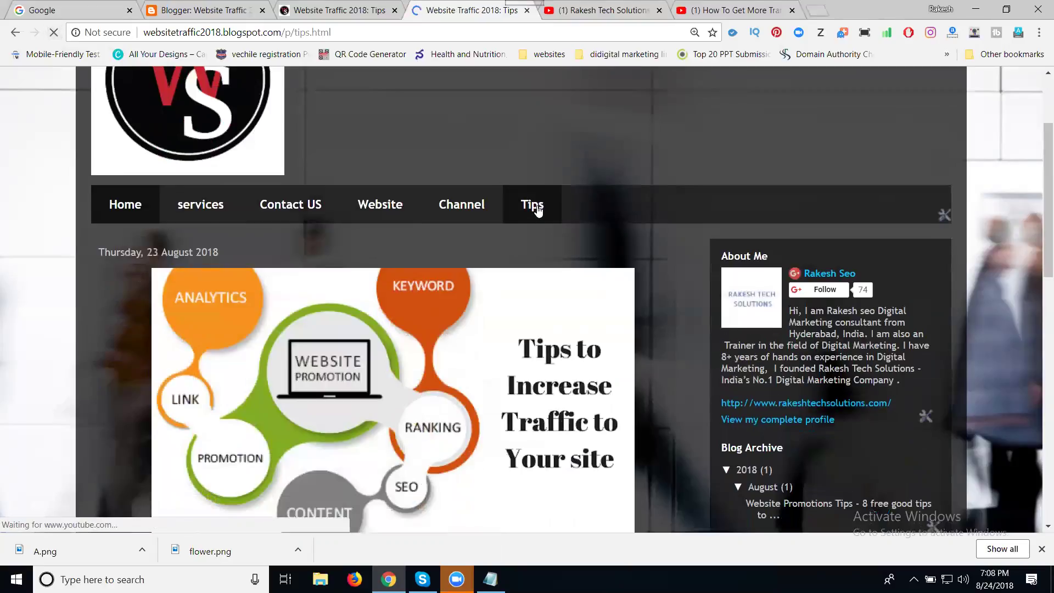
scroll(538, 212, down, 6)
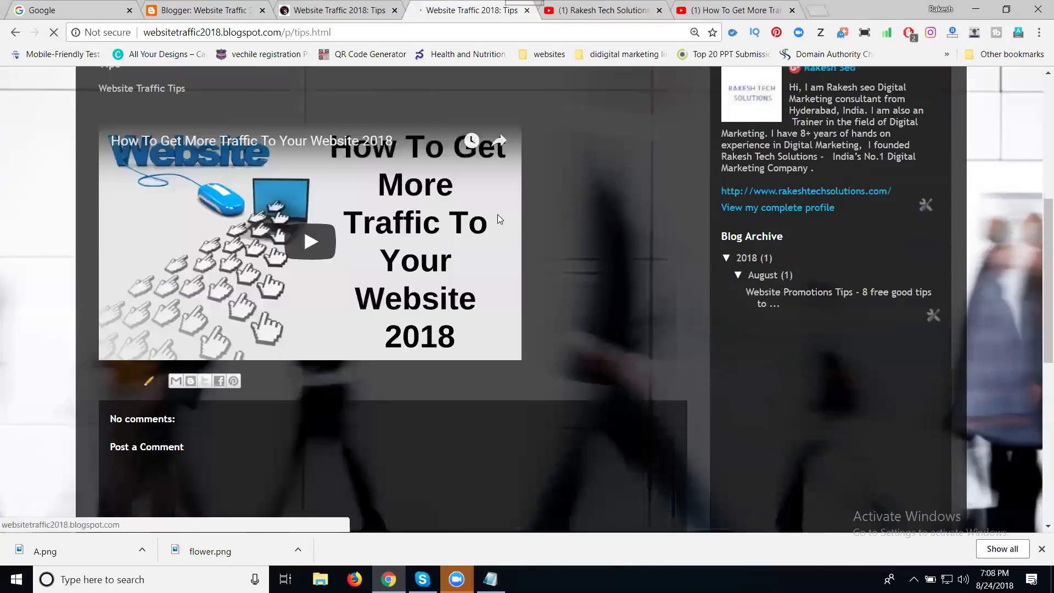
scroll(316, 245, down, 2)
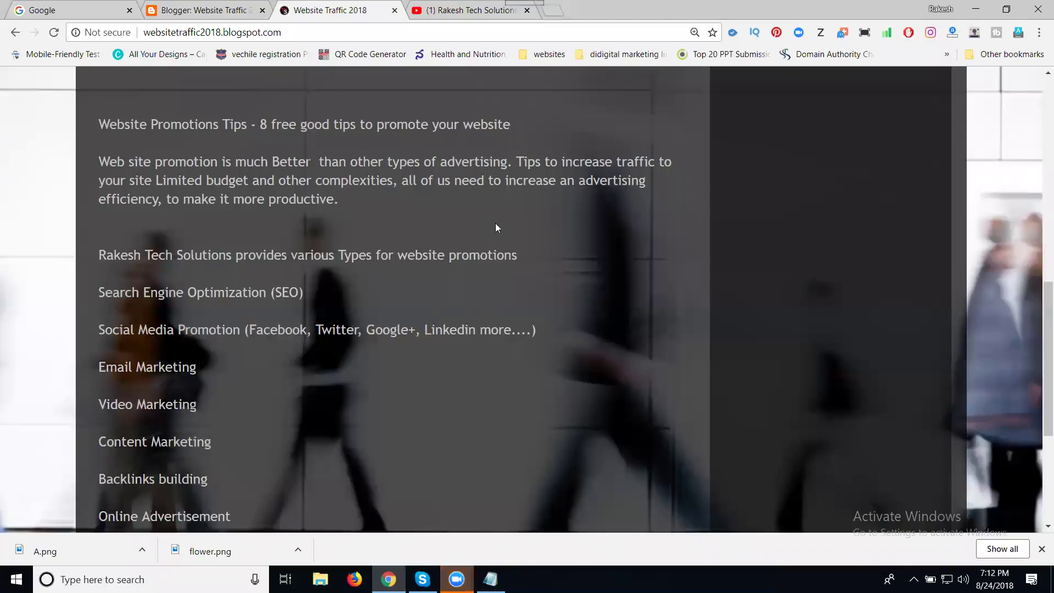
scroll(497, 226, up, 3)
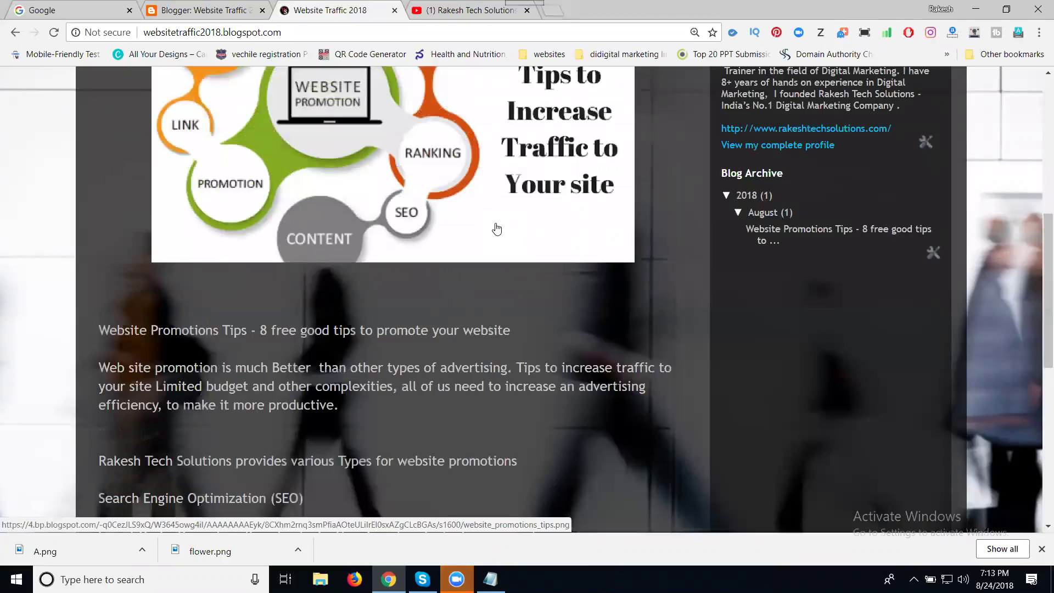
scroll(657, 314, up, 5)
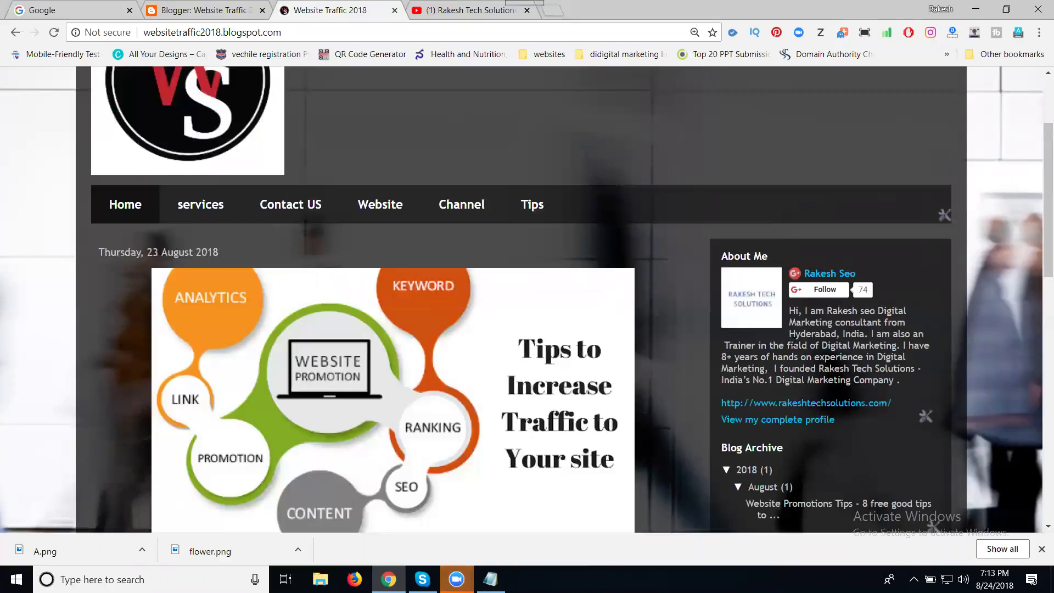
scroll(845, 404, down, 3)
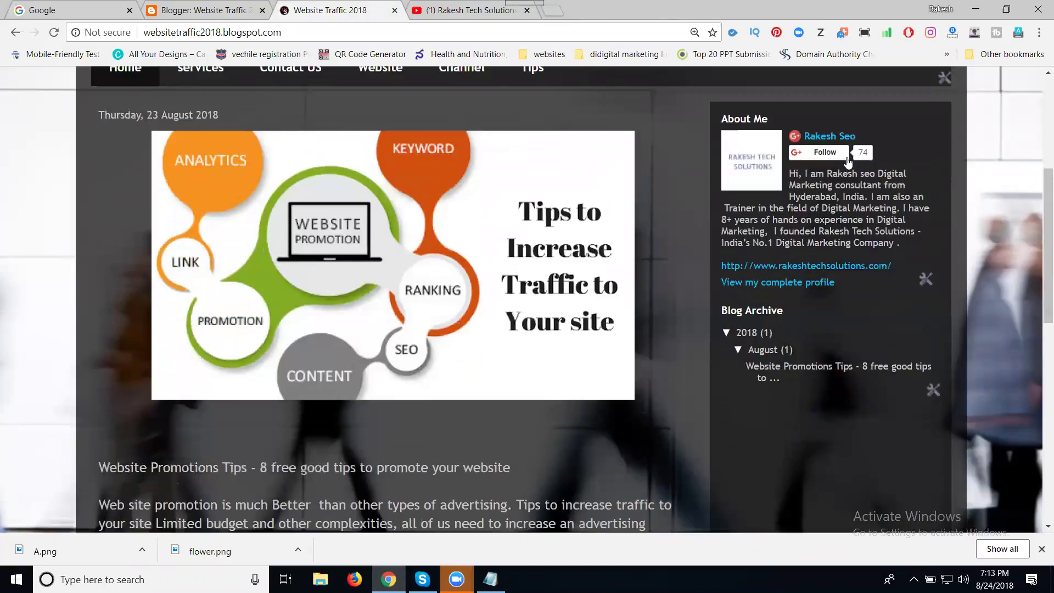
Switch to the Blogger dashboard and open the blog's layout at the sidebar-right-1 section.
click(184, 12)
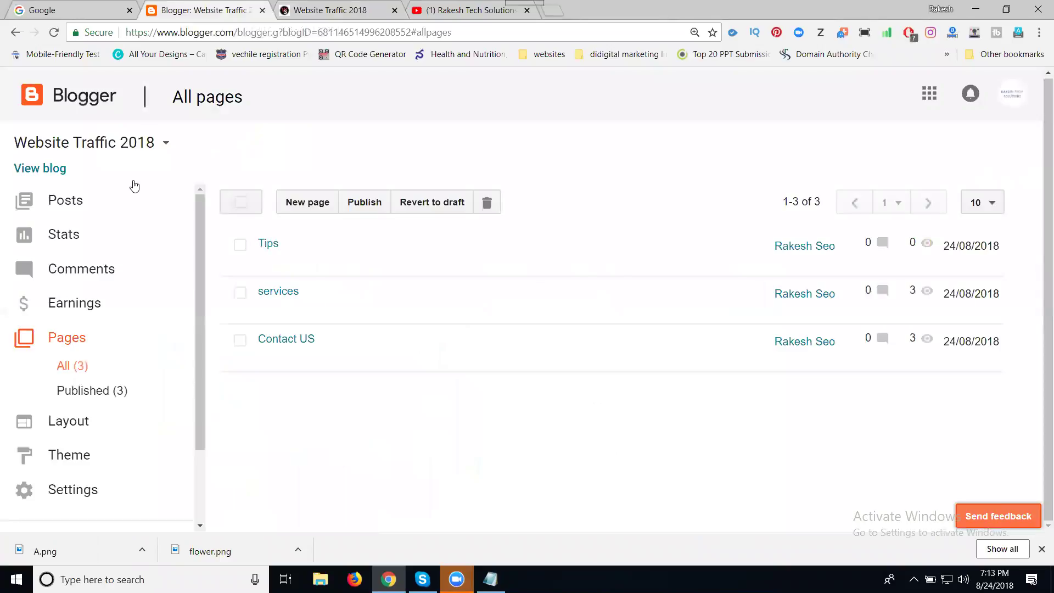
scroll(99, 379, down, 1)
click(86, 351)
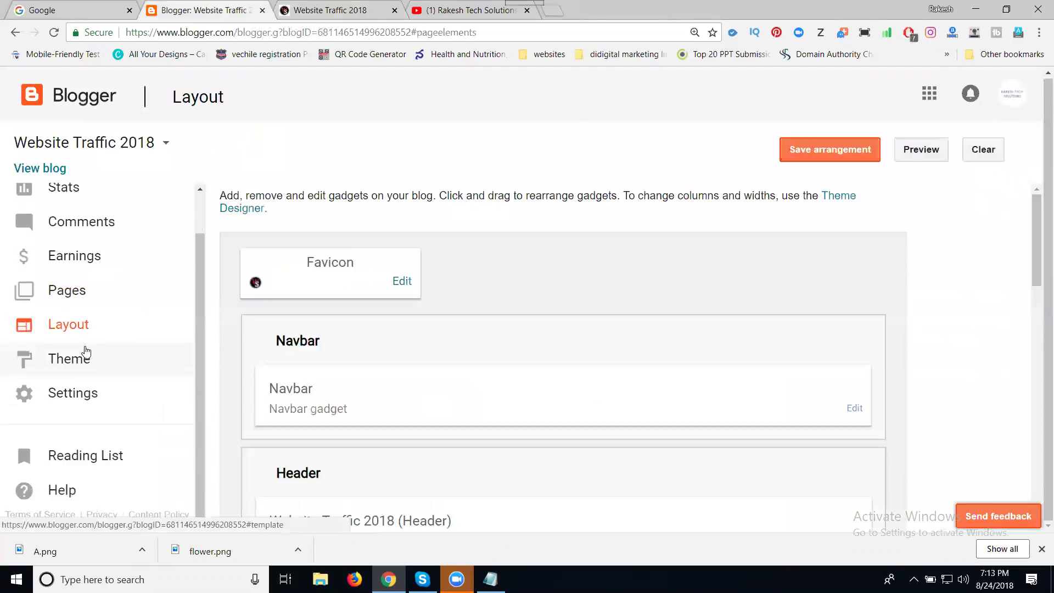
scroll(218, 231, down, 3)
scroll(218, 231, down, 4)
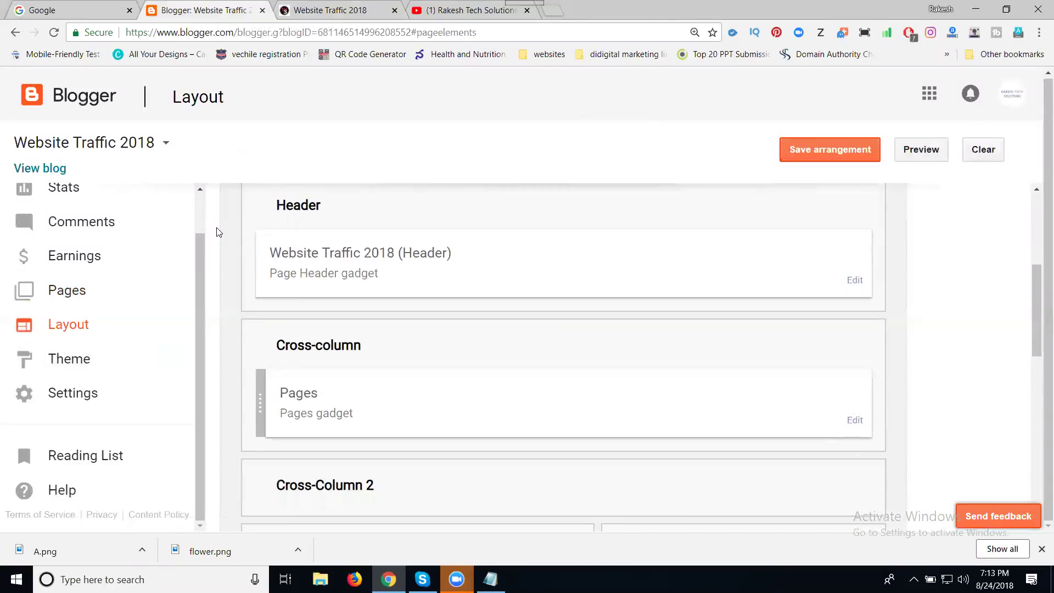
scroll(630, 400, down, 2)
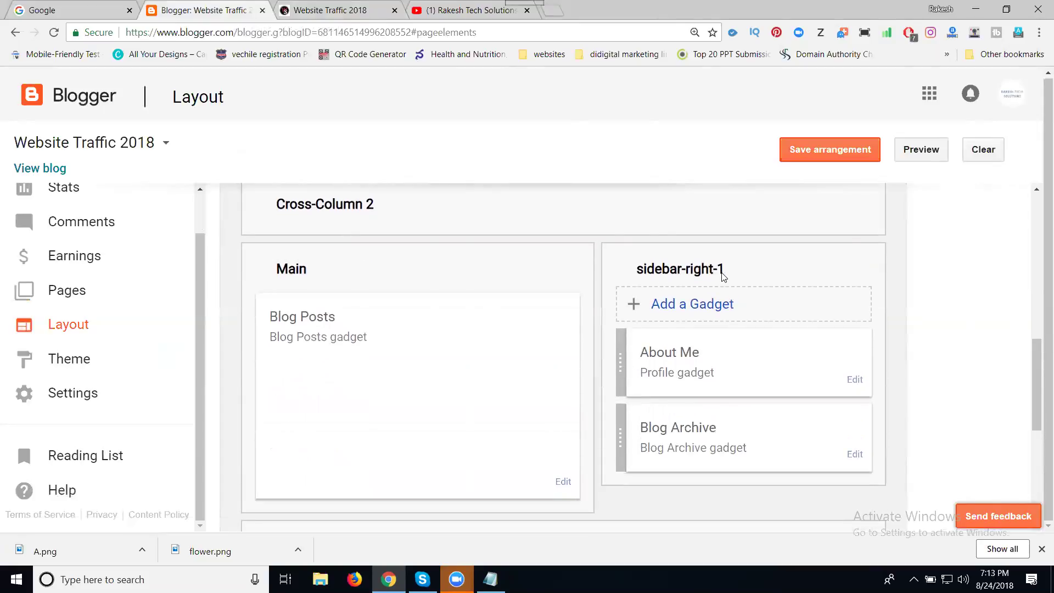
Add a Contact Form gadget to sidebar-right-1, keeping the title Contact Form, and save the layout arrangement.
click(683, 307)
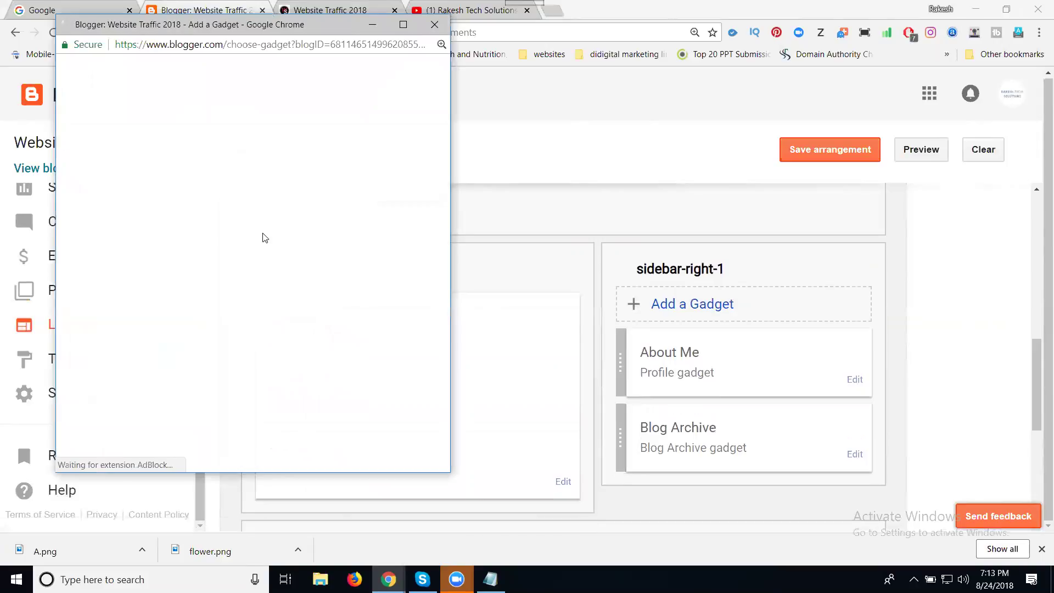
scroll(263, 237, down, 7)
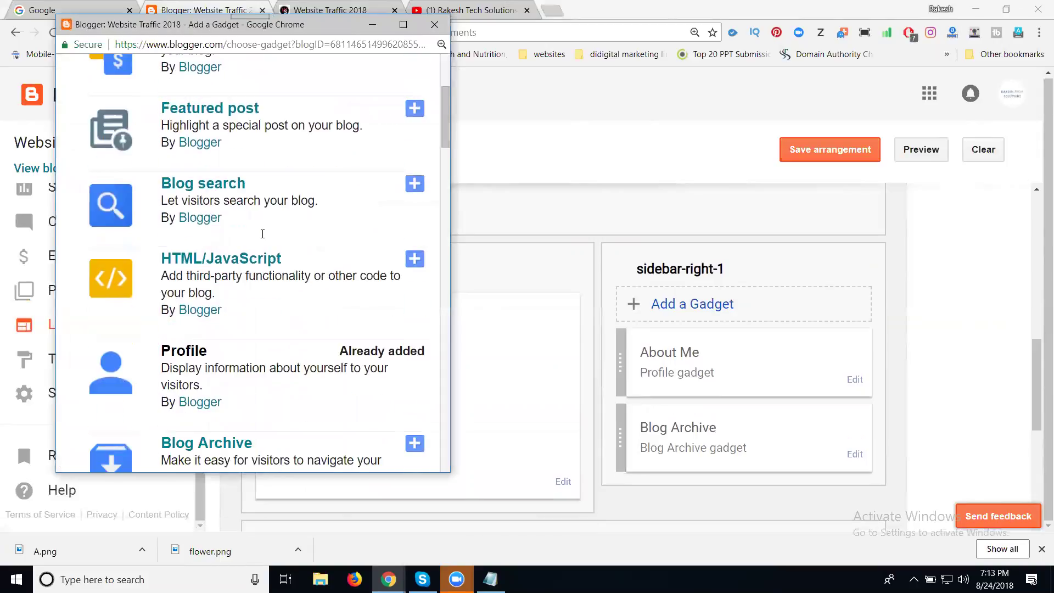
scroll(263, 237, down, 10)
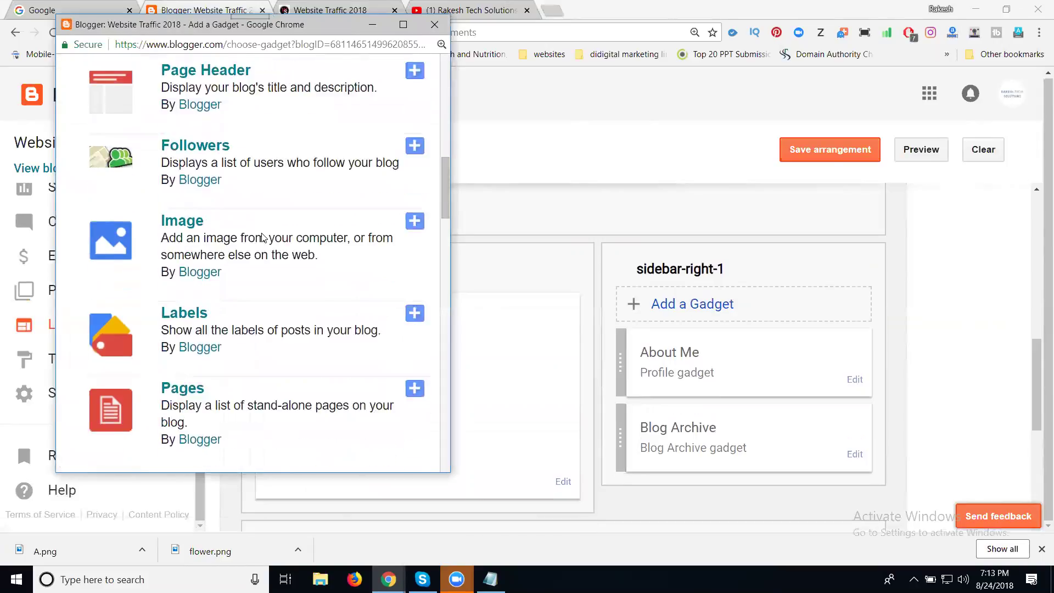
scroll(263, 233, down, 10)
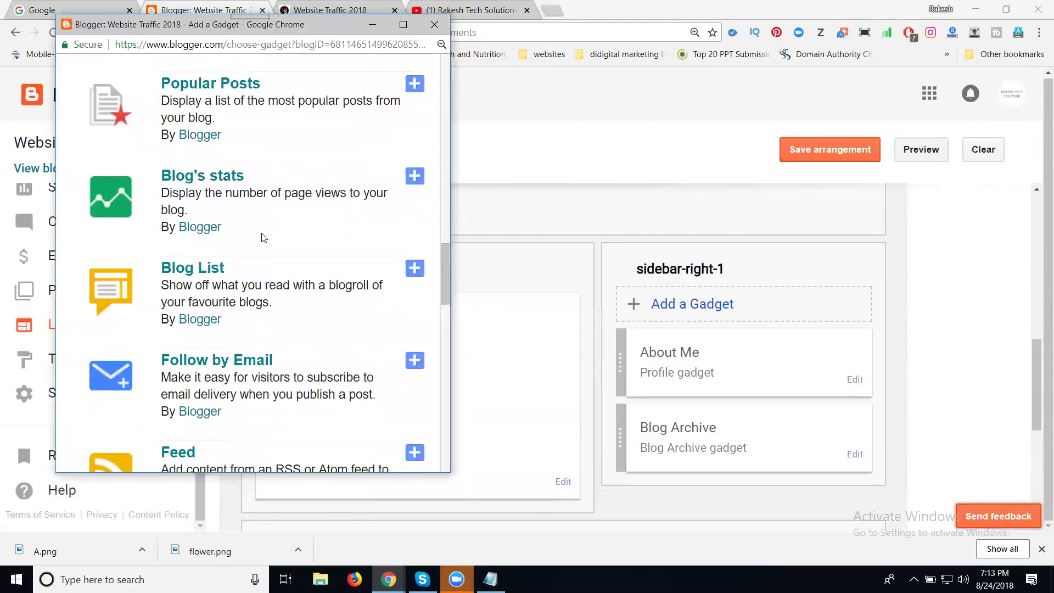
scroll(263, 238, down, 8)
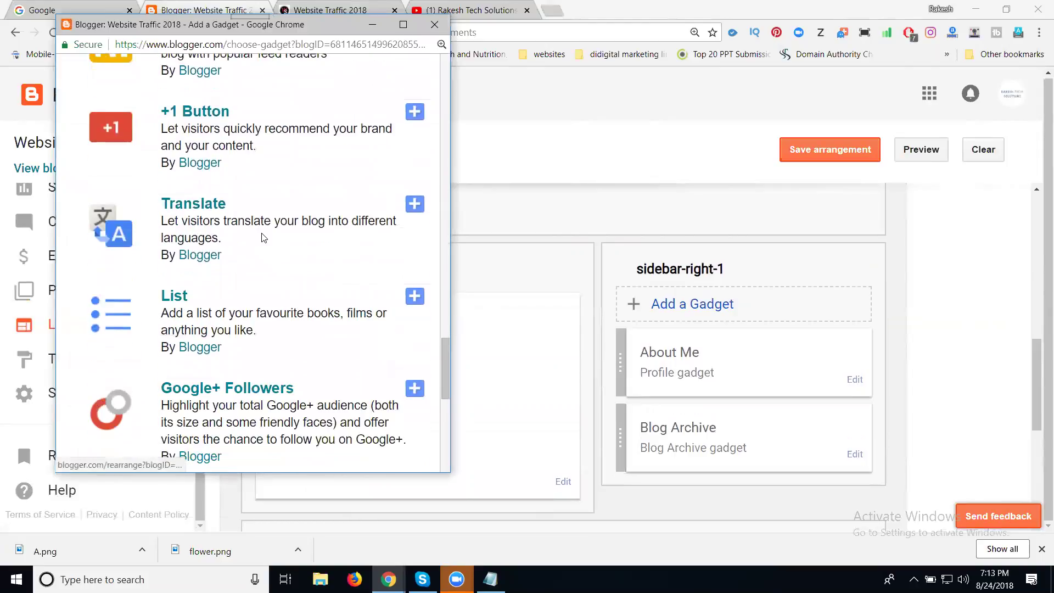
scroll(262, 234, down, 2)
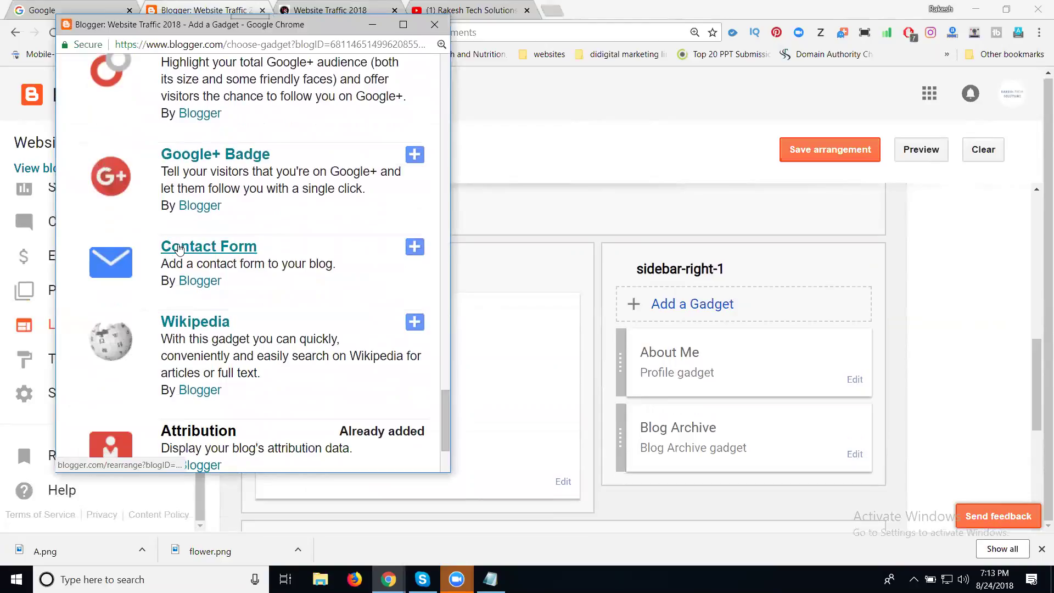
click(413, 248)
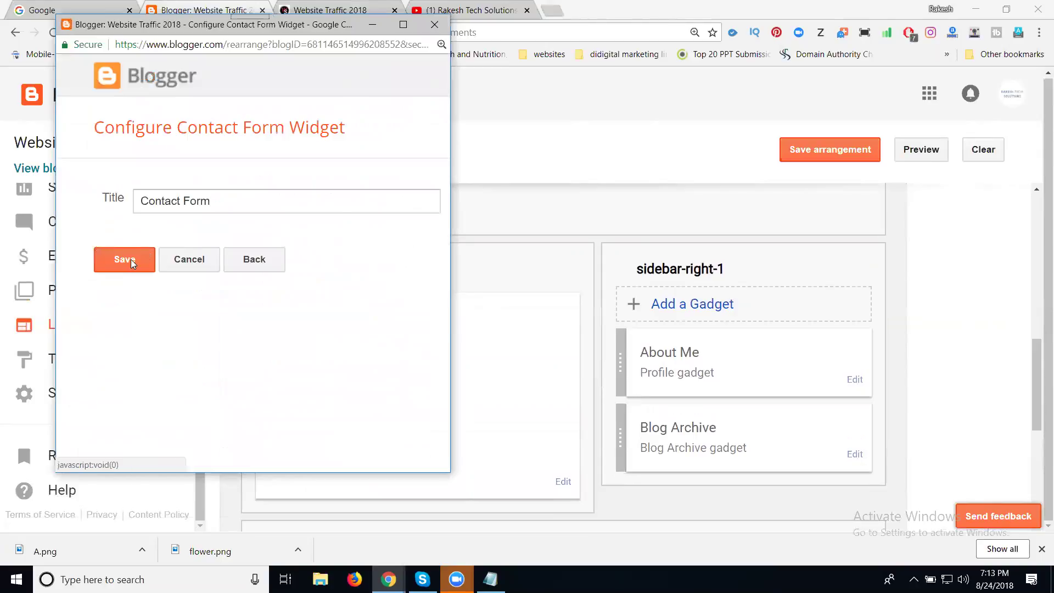
click(130, 259)
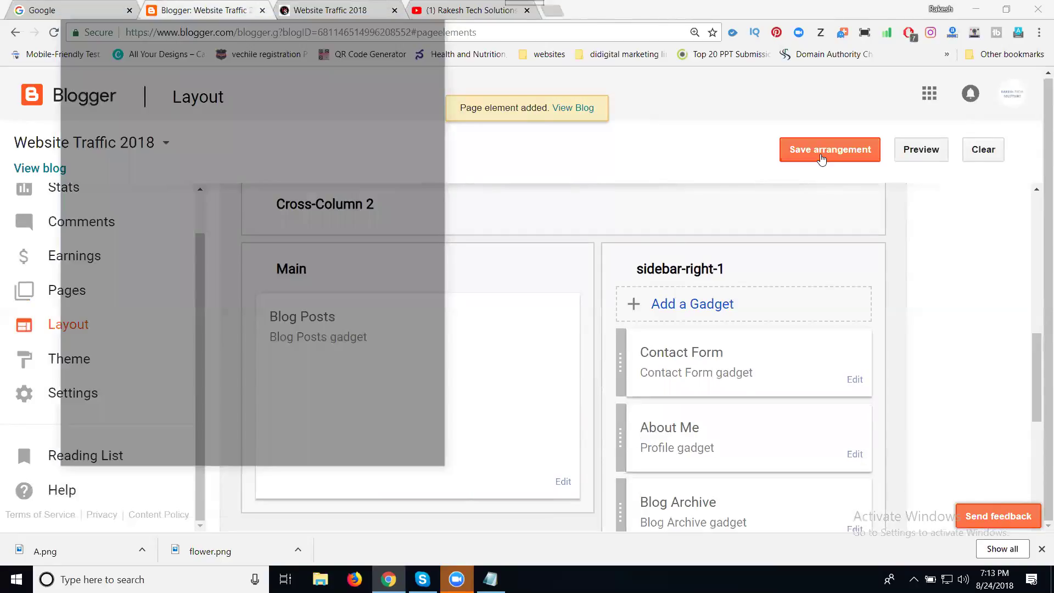
click(822, 159)
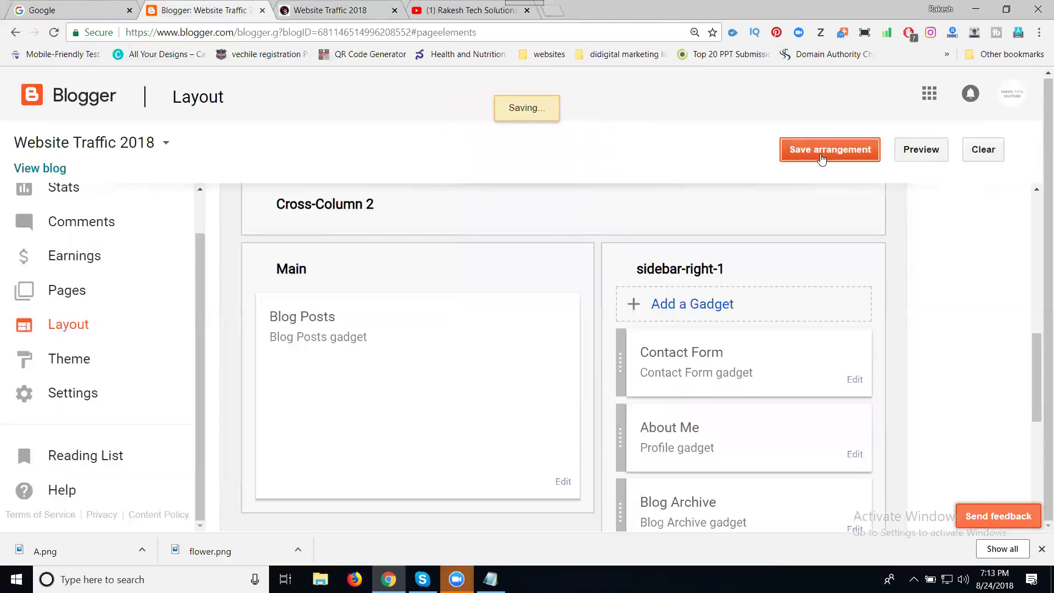
Reload the blog and send the test message "hi" through the Contact Form, filling in a name and e-mail address.
click(335, 12)
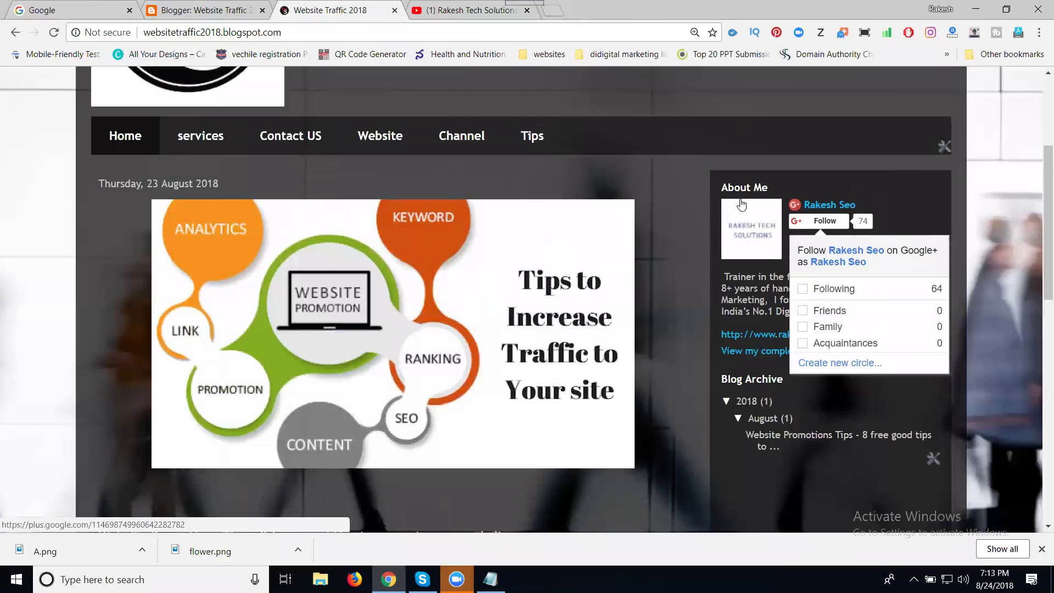
click(53, 33)
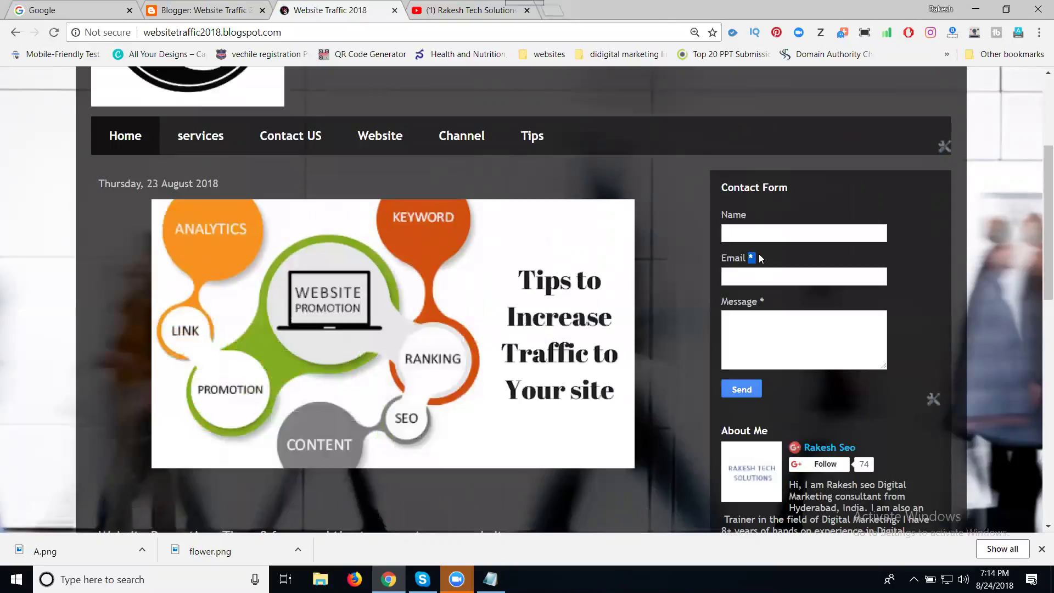
click(734, 234)
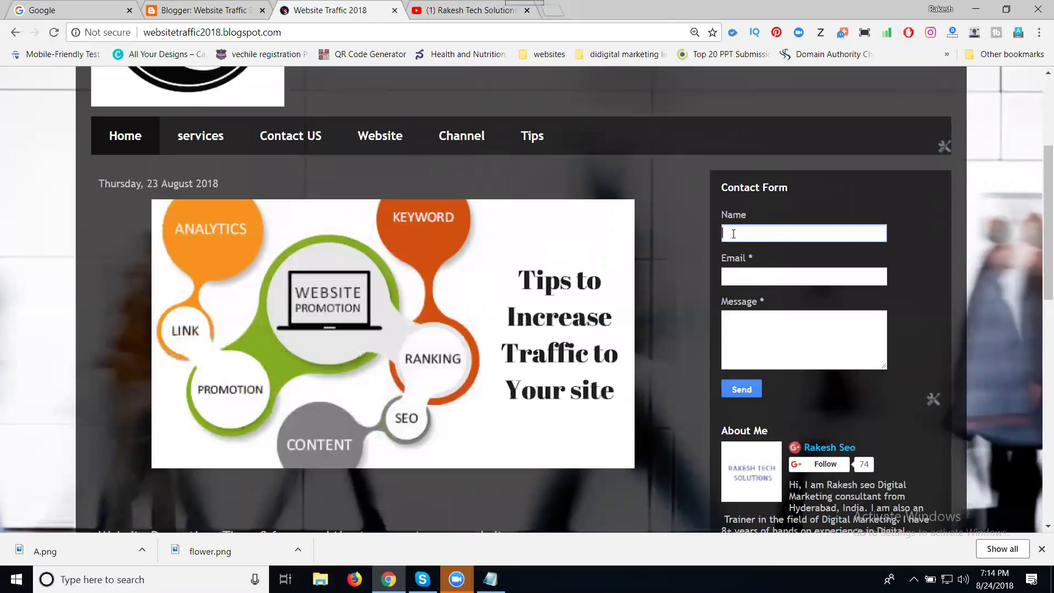
key(Tab)
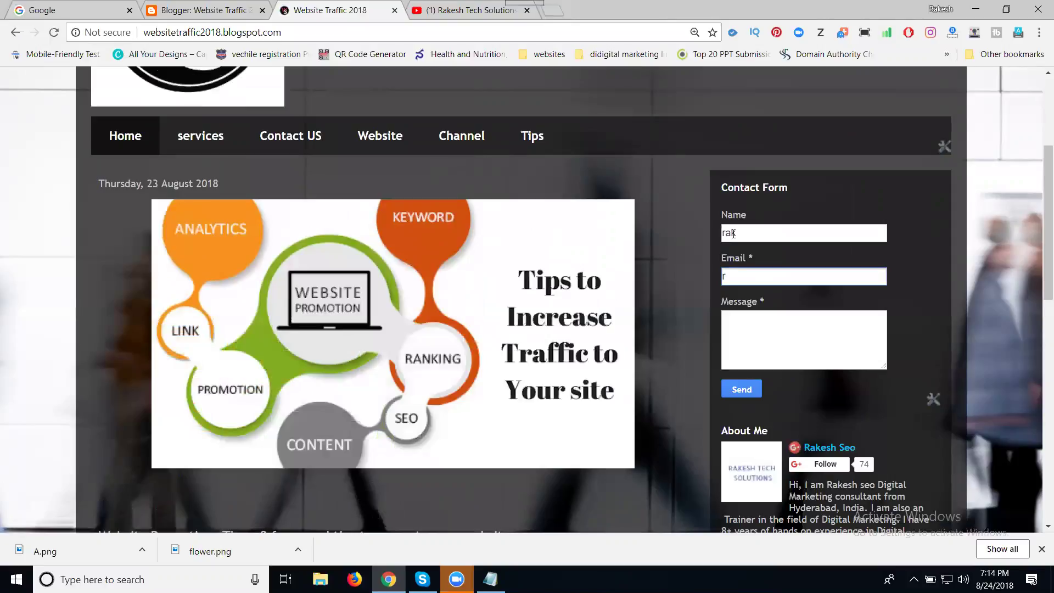
text(@gmail.com)
key(Tab)
text(hi)
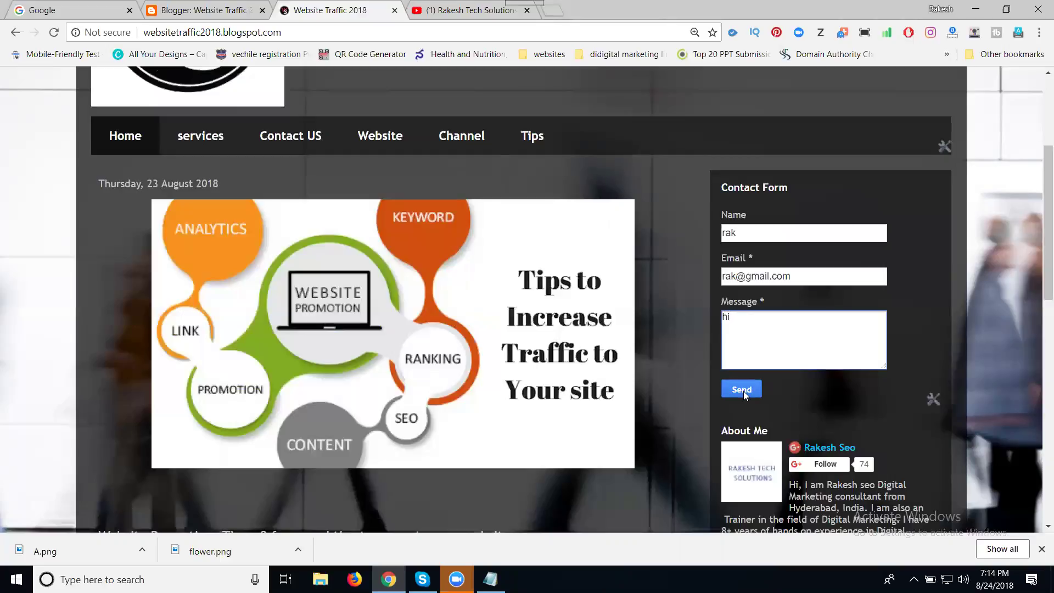
click(744, 391)
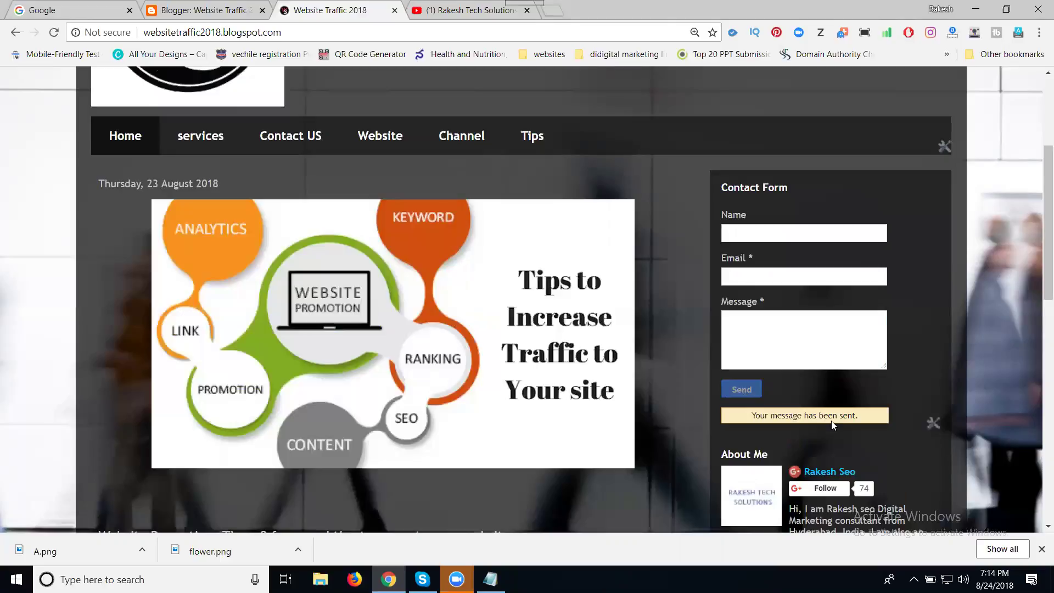
Open Gmail, read the Blogger Contact Form message among the Social mails and return to the inbox.
click(79, 10)
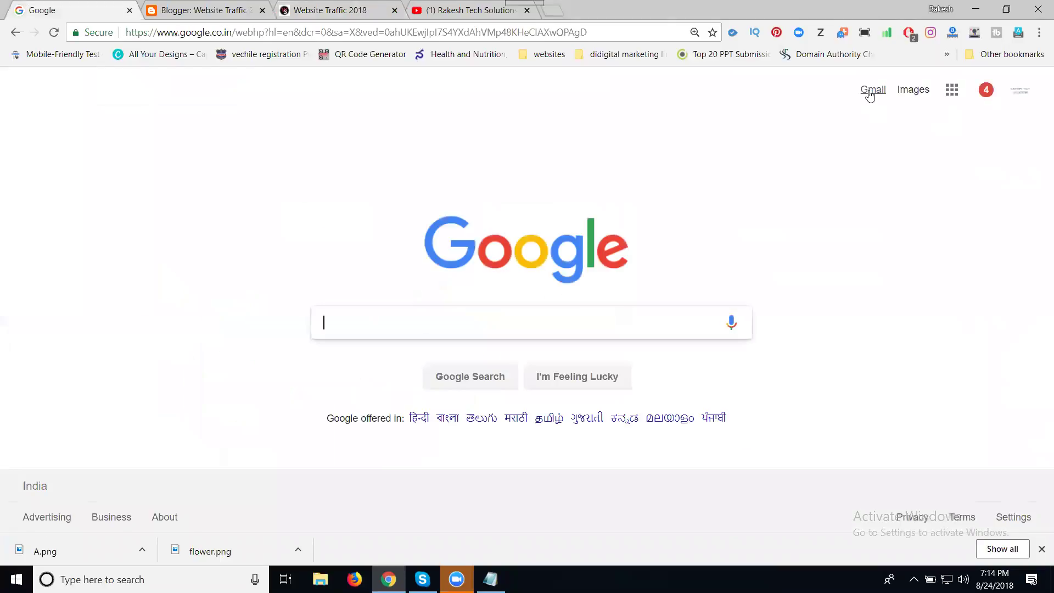
ctrl+click(872, 90)
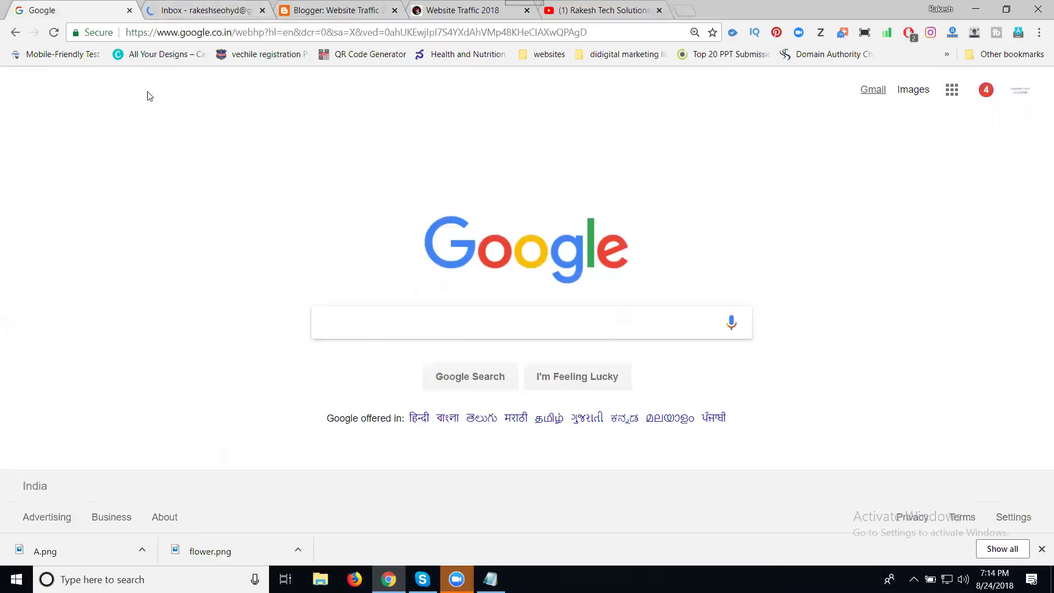
click(163, 11)
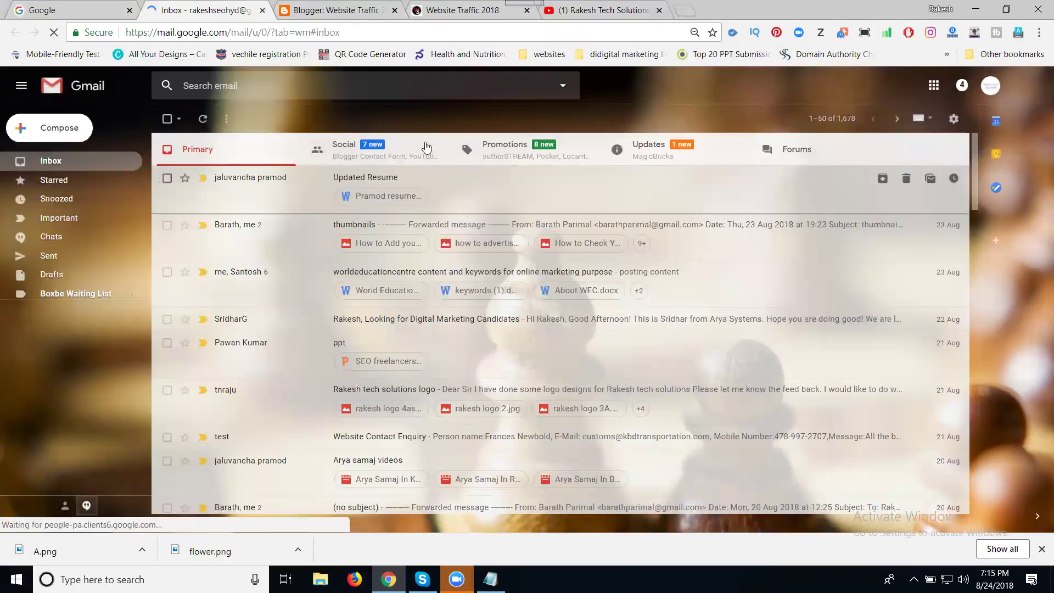
click(337, 151)
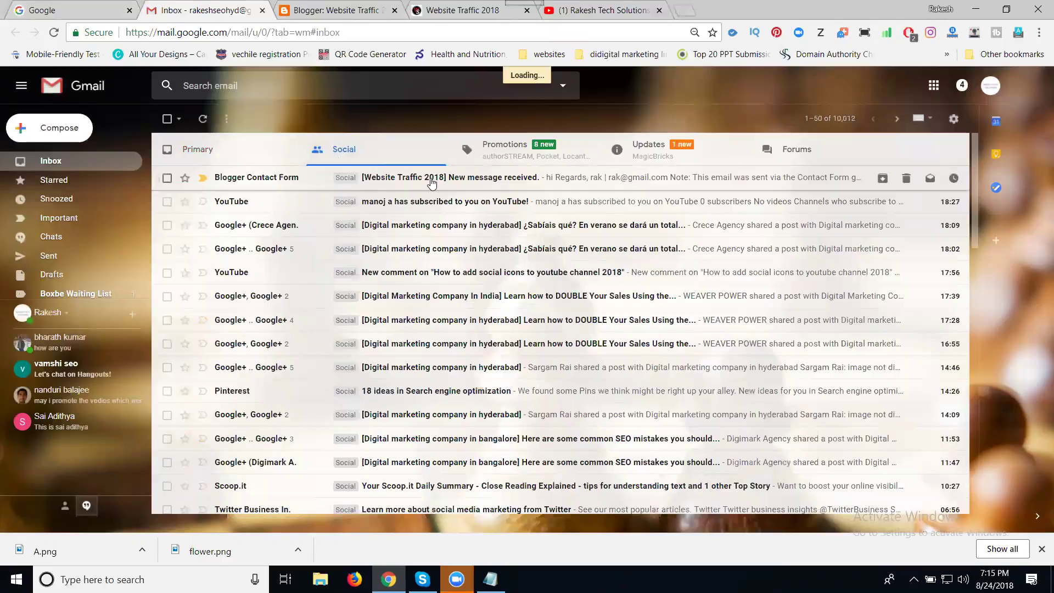
click(53, 34)
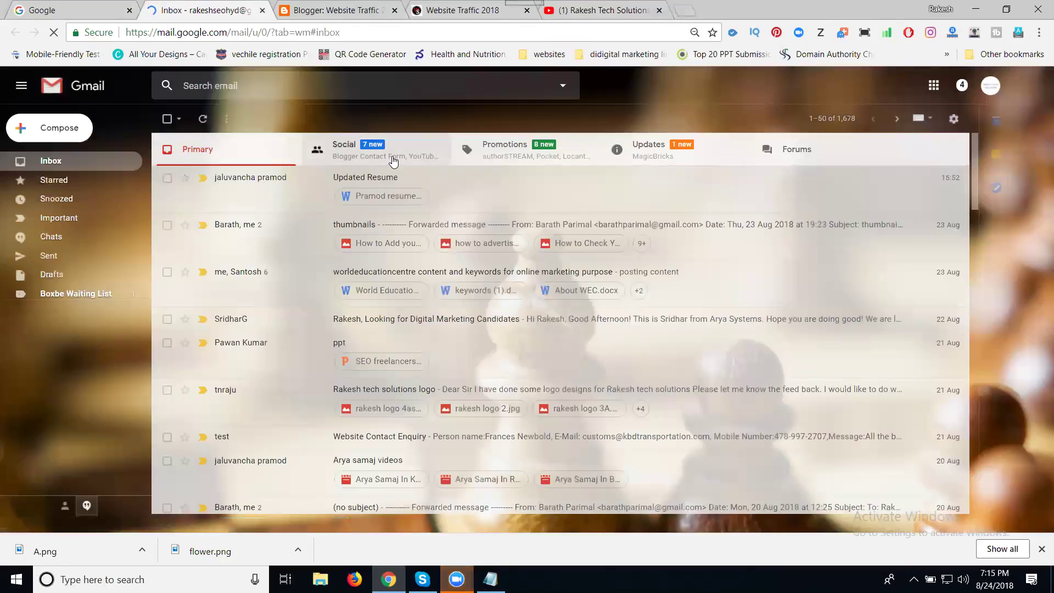
click(393, 160)
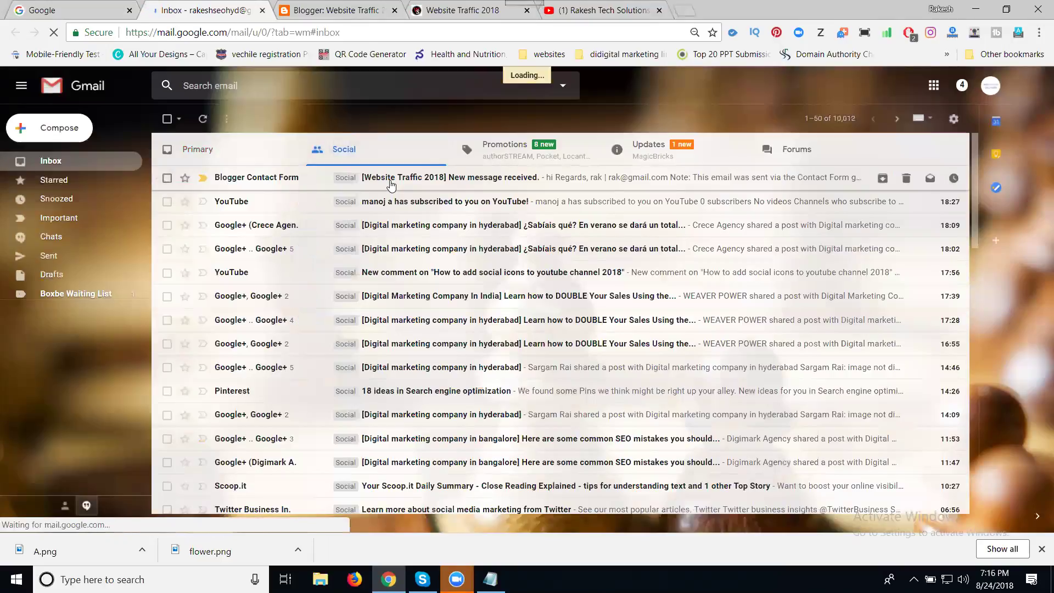
click(391, 184)
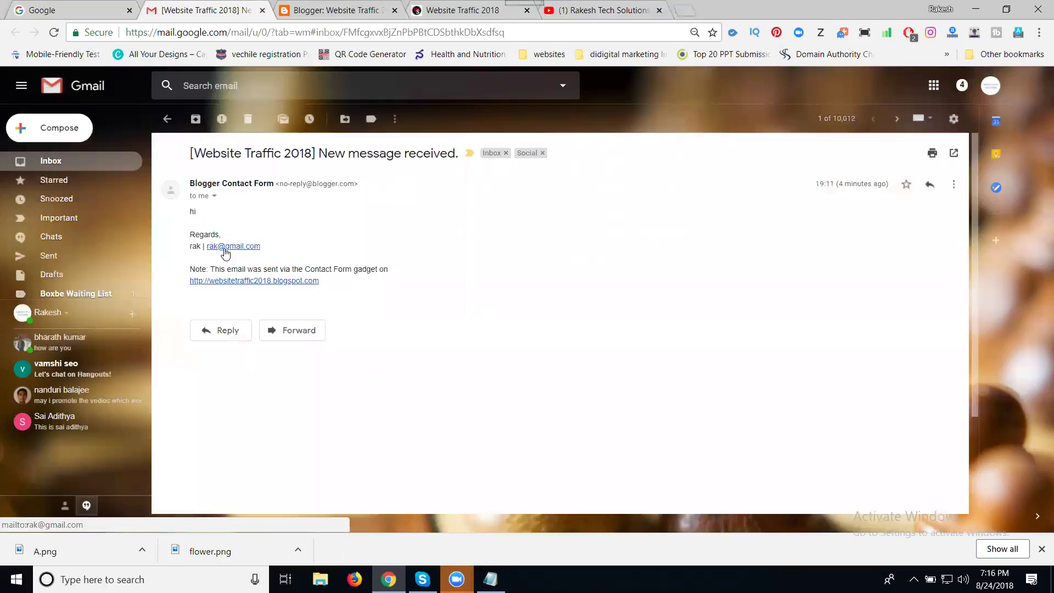
click(68, 165)
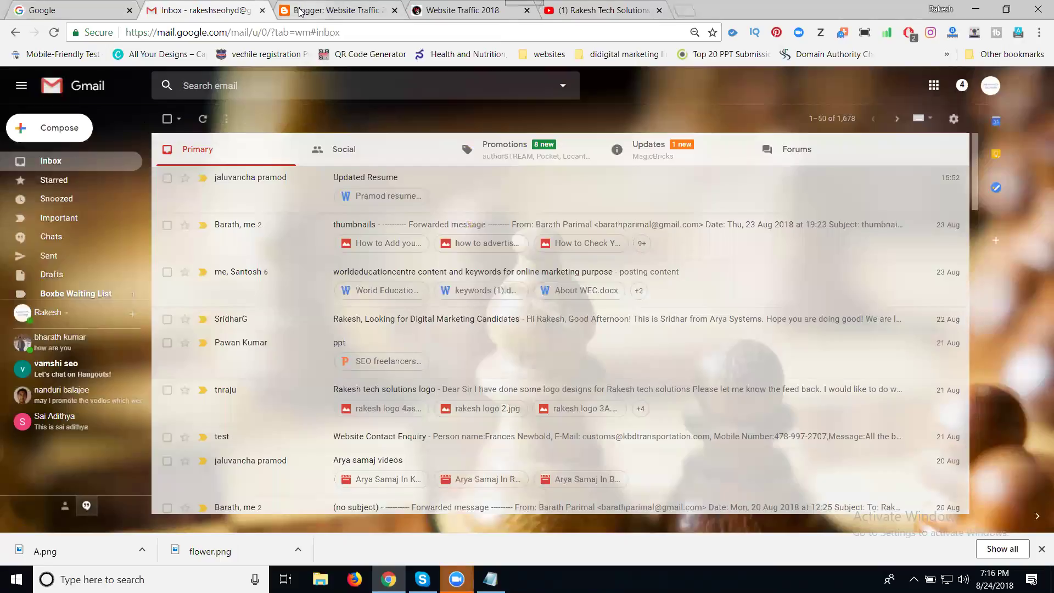
Return to the blog's home page and examine the post's date, the details and sharing options below it, and the sidebar gadgets.
click(300, 12)
click(465, 11)
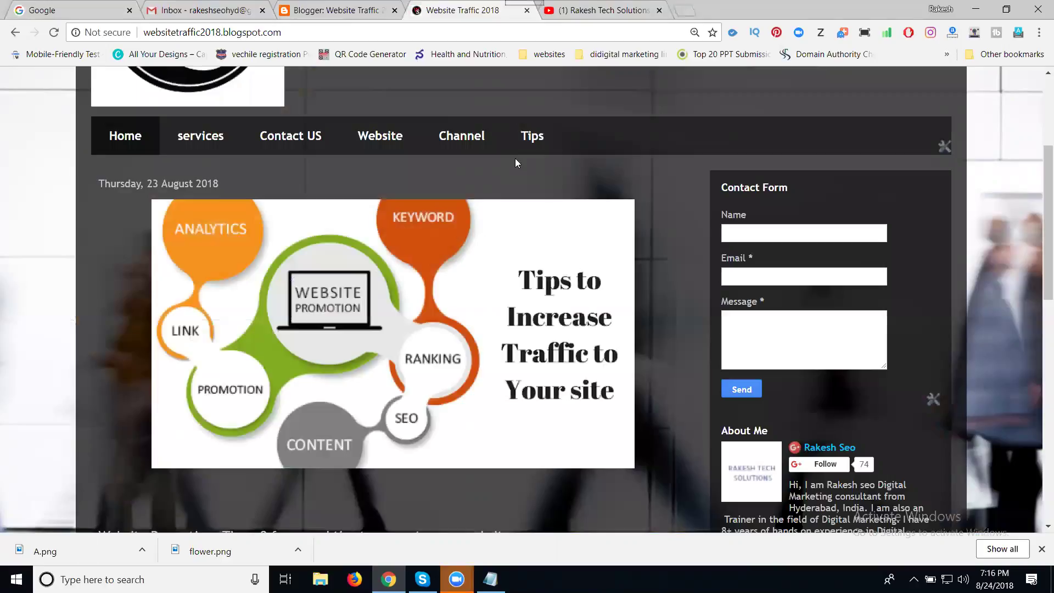
scroll(494, 198, down, 1)
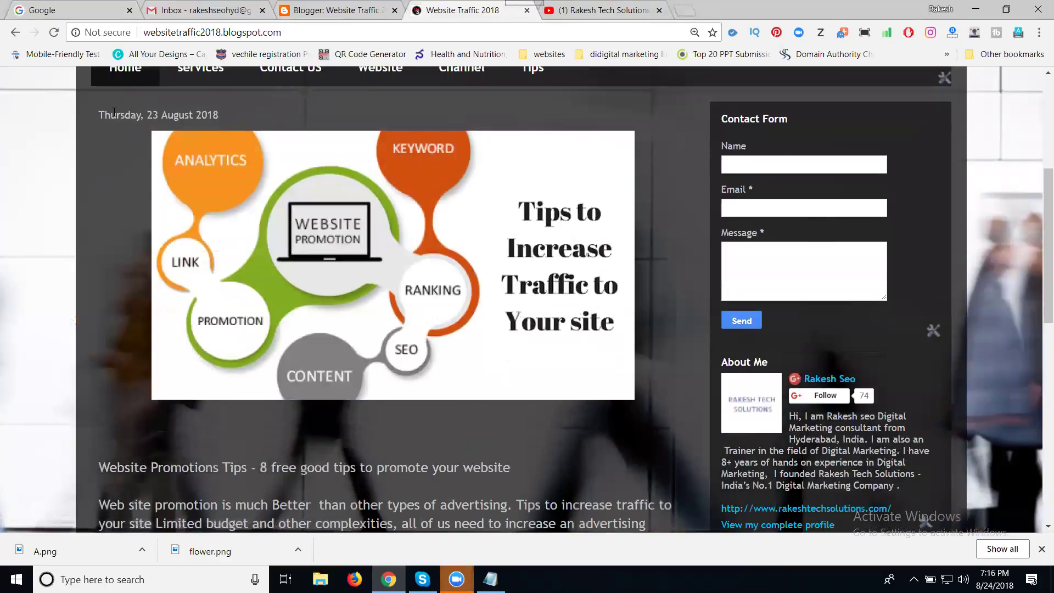
drag(97, 114, 218, 119)
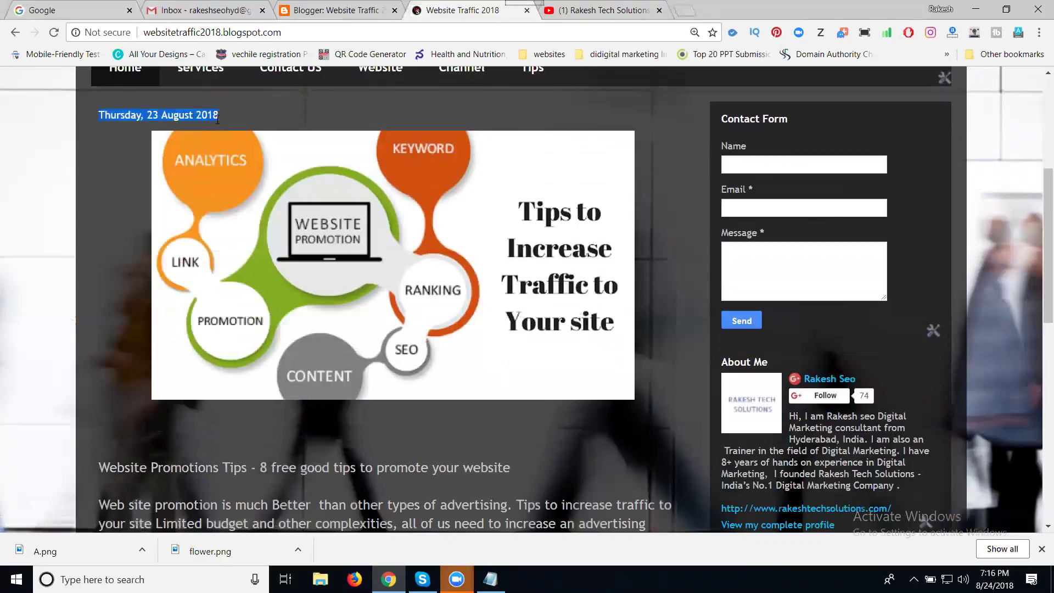
scroll(163, 227, down, 9)
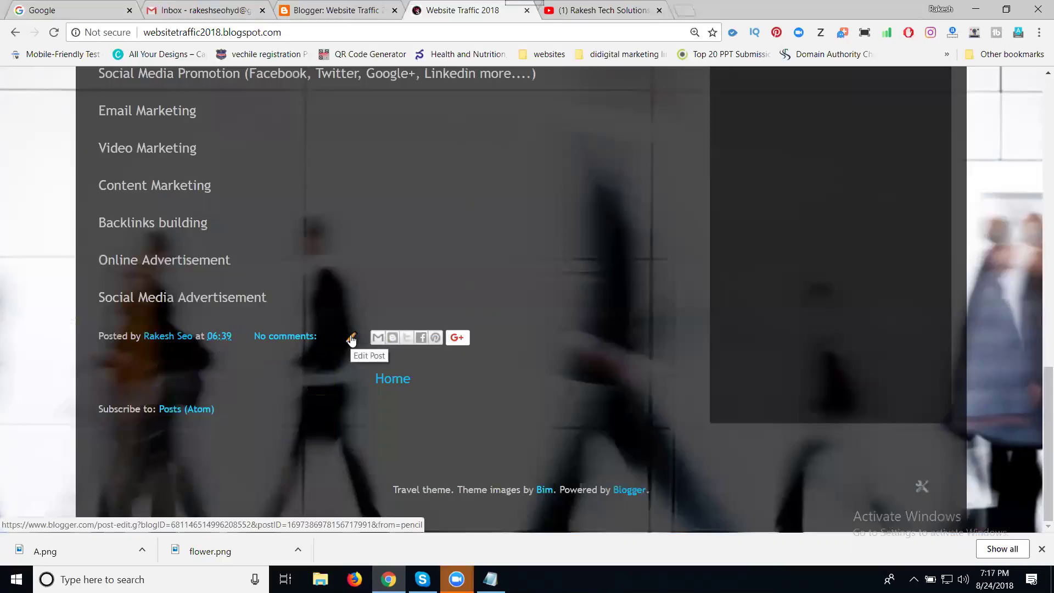
scroll(340, 328, up, 20)
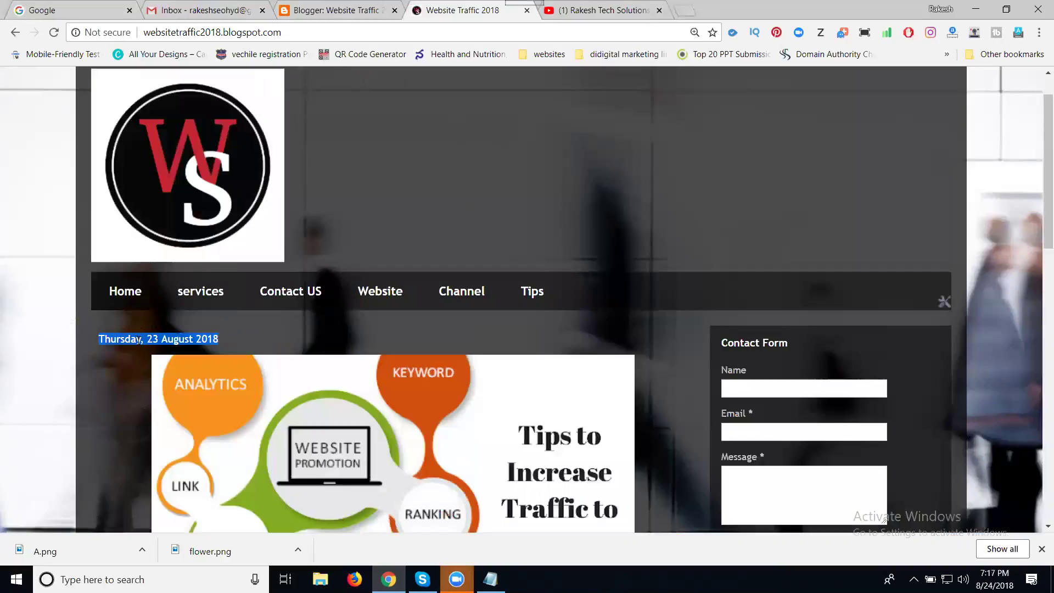
scroll(138, 339, down, 20)
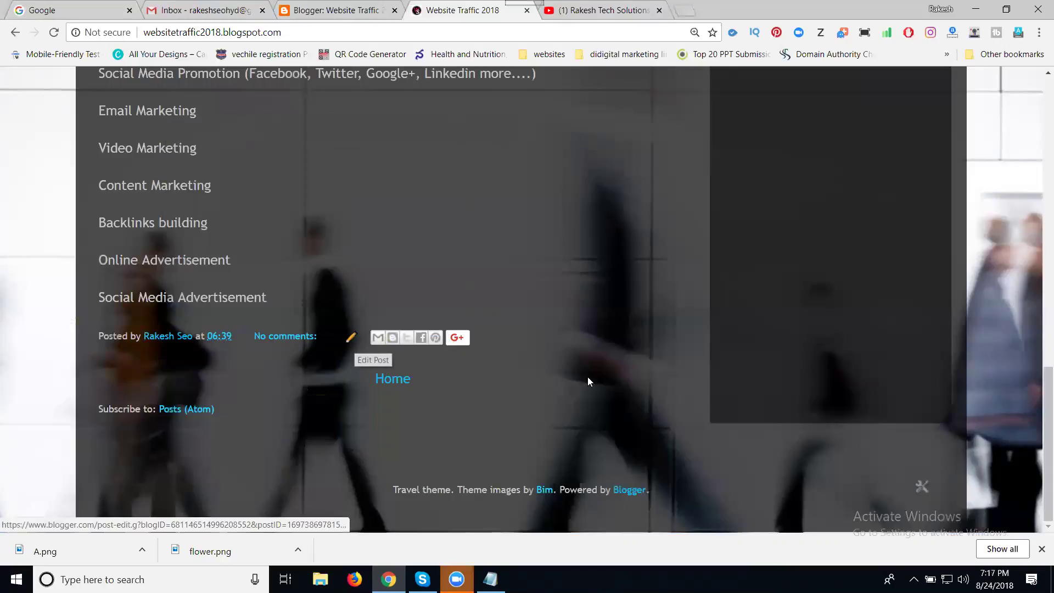
scroll(644, 382, up, 7)
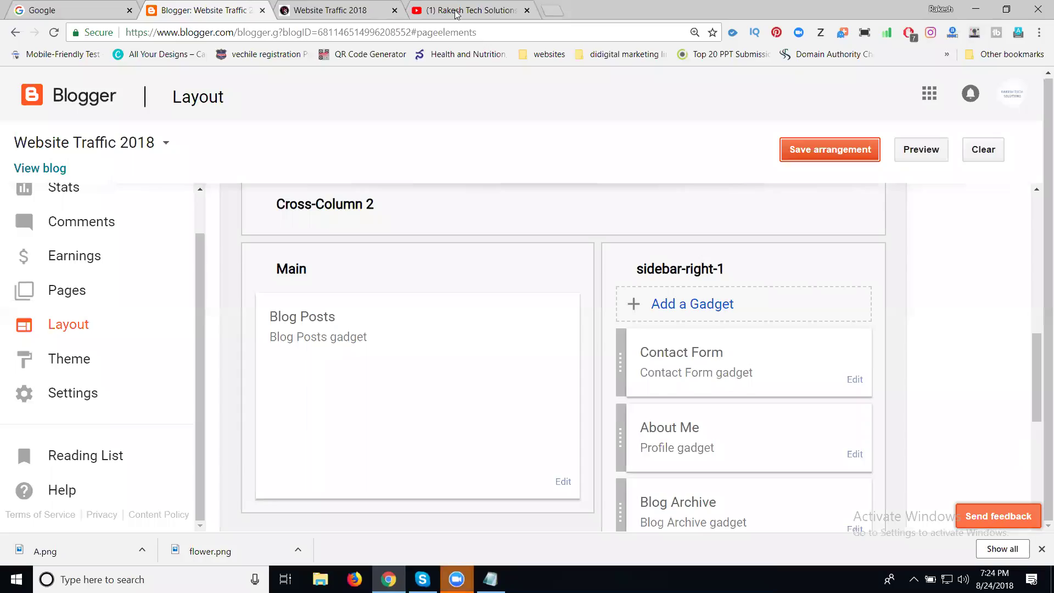
click(335, 7)
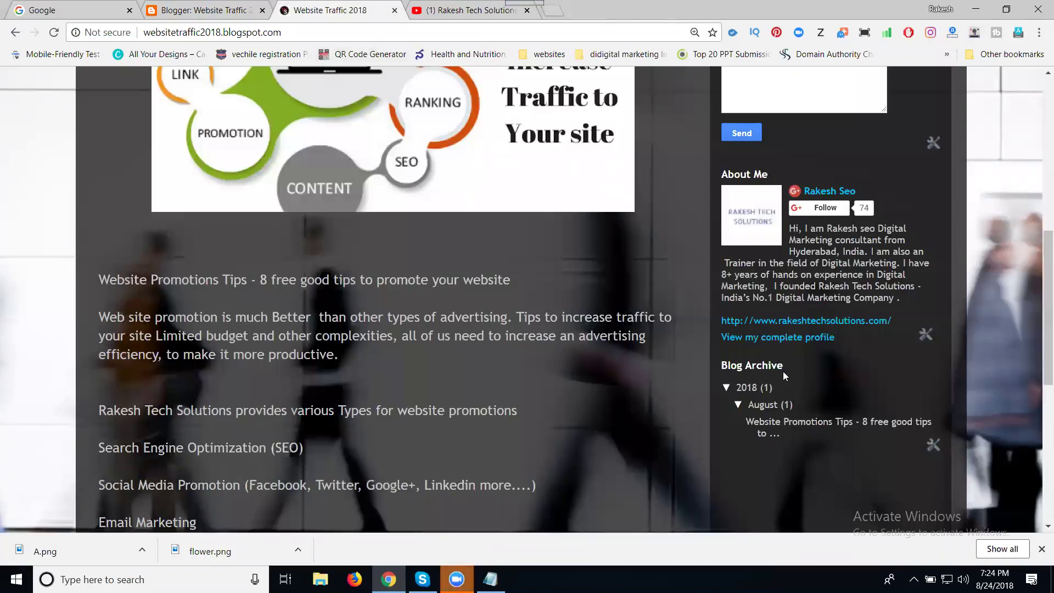
In the Main section's Blog Posts gadget settings, turn off the post date, Posted by, time and Labels options.
scroll(783, 371, down, 5)
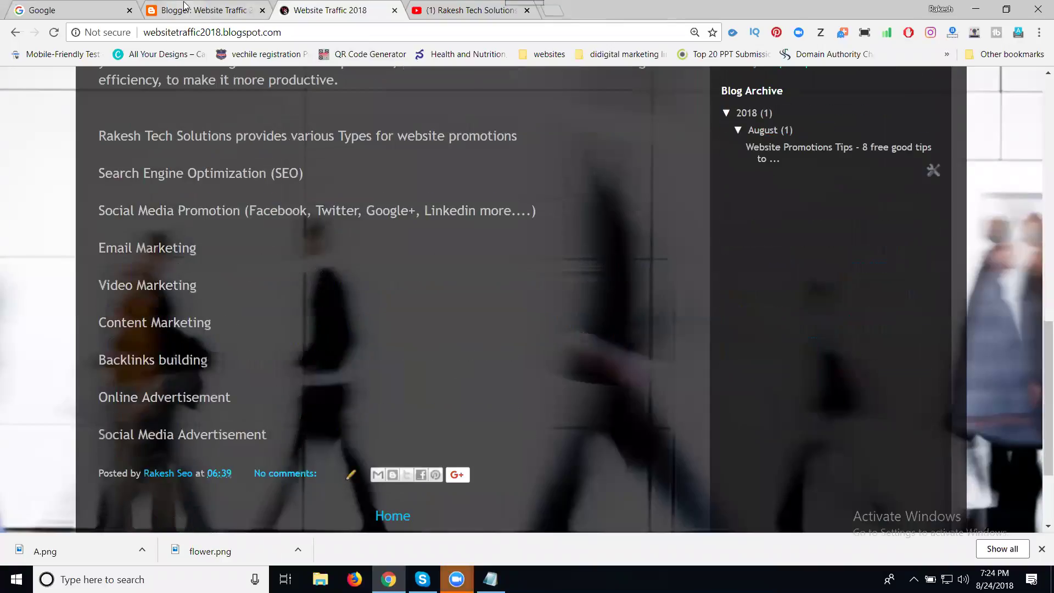
click(185, 8)
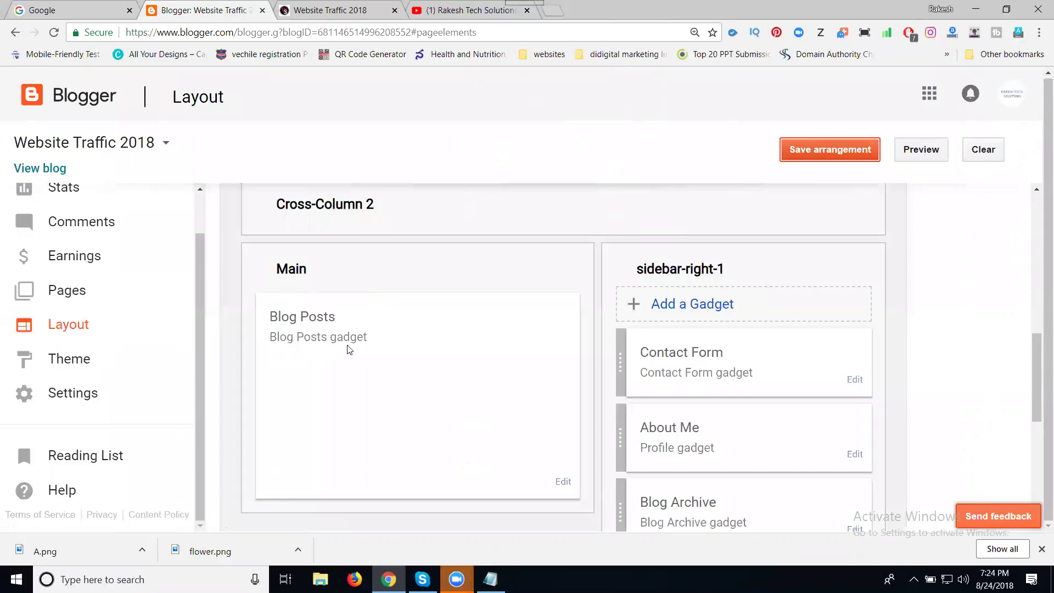
click(563, 483)
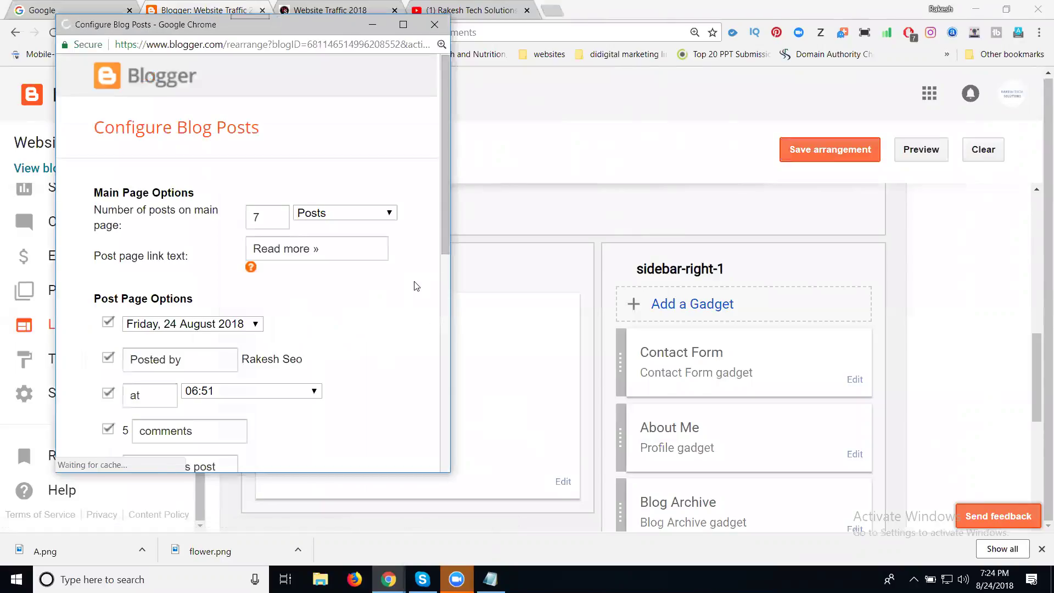
scroll(207, 207, down, 4)
click(107, 117)
click(108, 154)
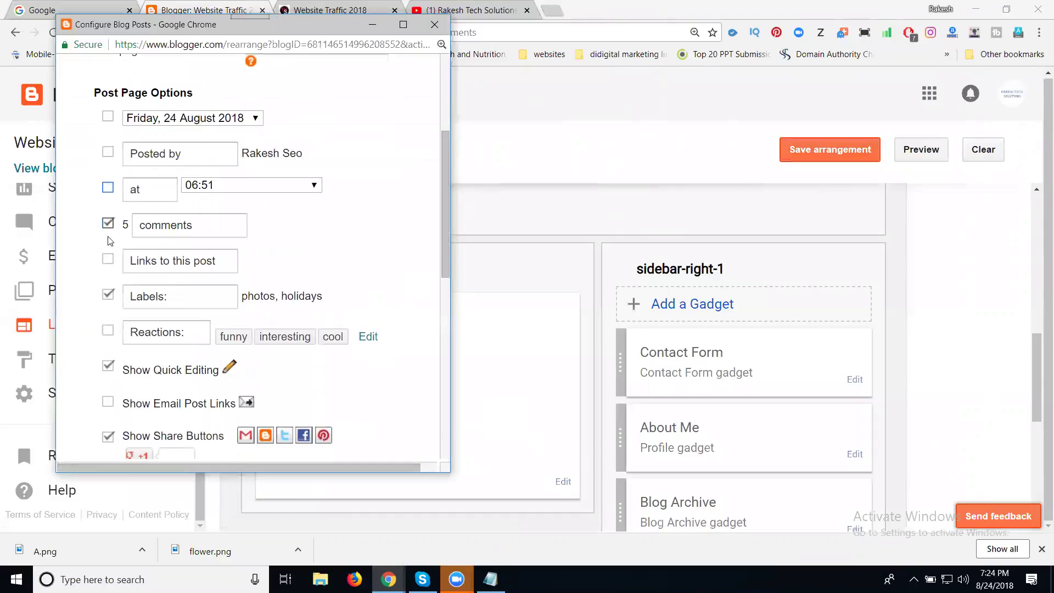
click(107, 294)
Turn off Show Quick Editing and Location, keep comments and share buttons, and save the Blog Posts settings and the layout arrangement.
scroll(119, 330, down, 1)
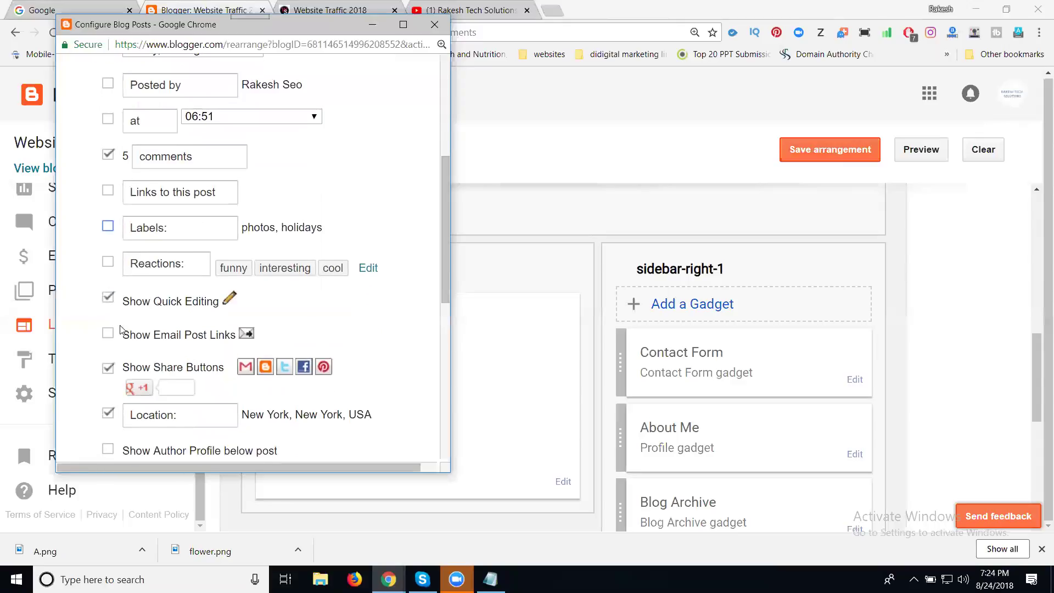
click(112, 301)
scroll(116, 313, down, 1)
click(109, 345)
scroll(111, 346, down, 2)
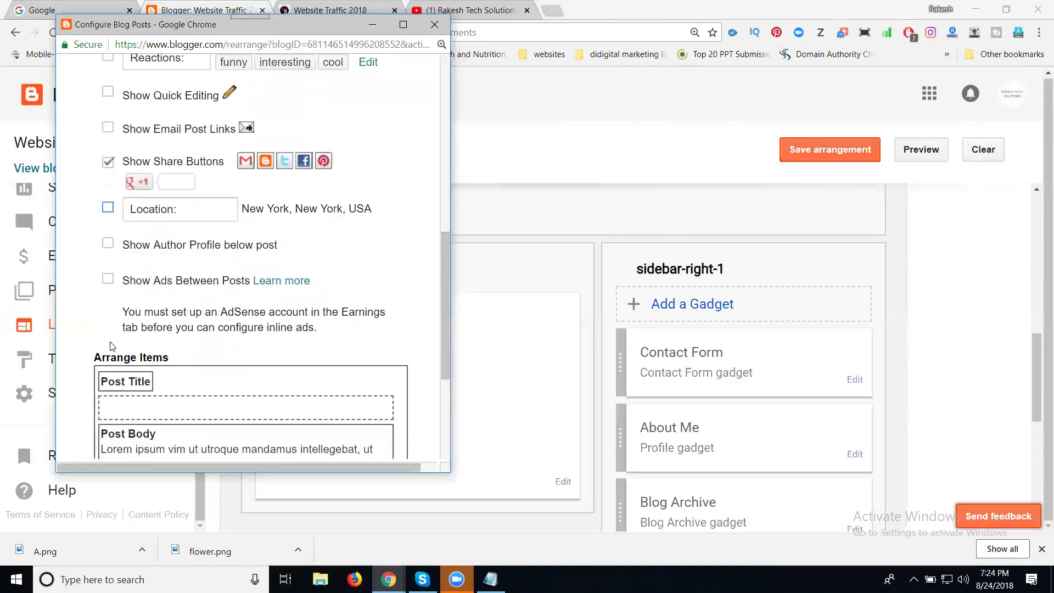
scroll(112, 345, up, 2)
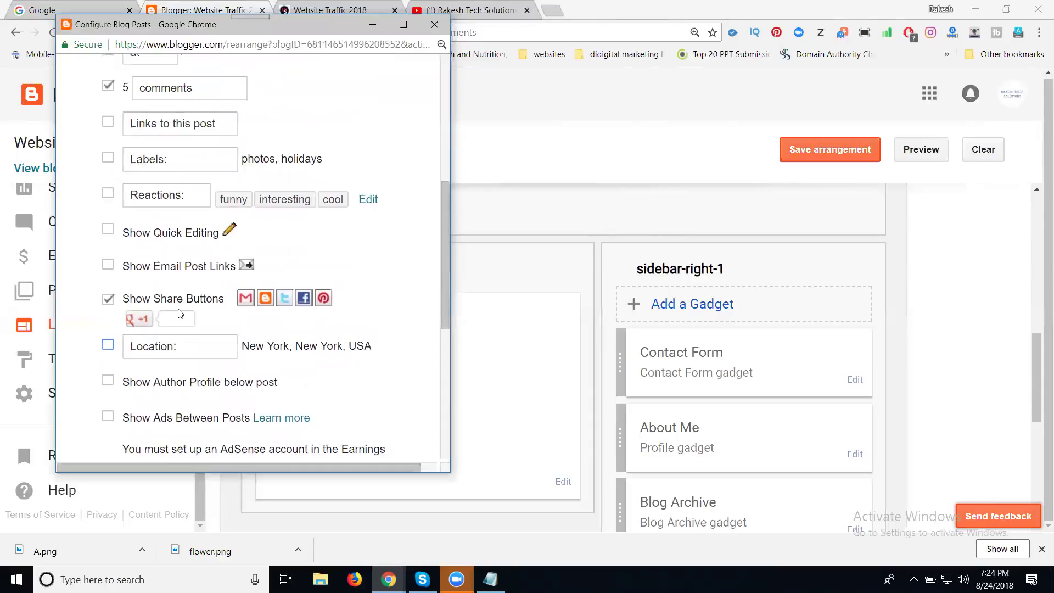
scroll(184, 313, up, 2)
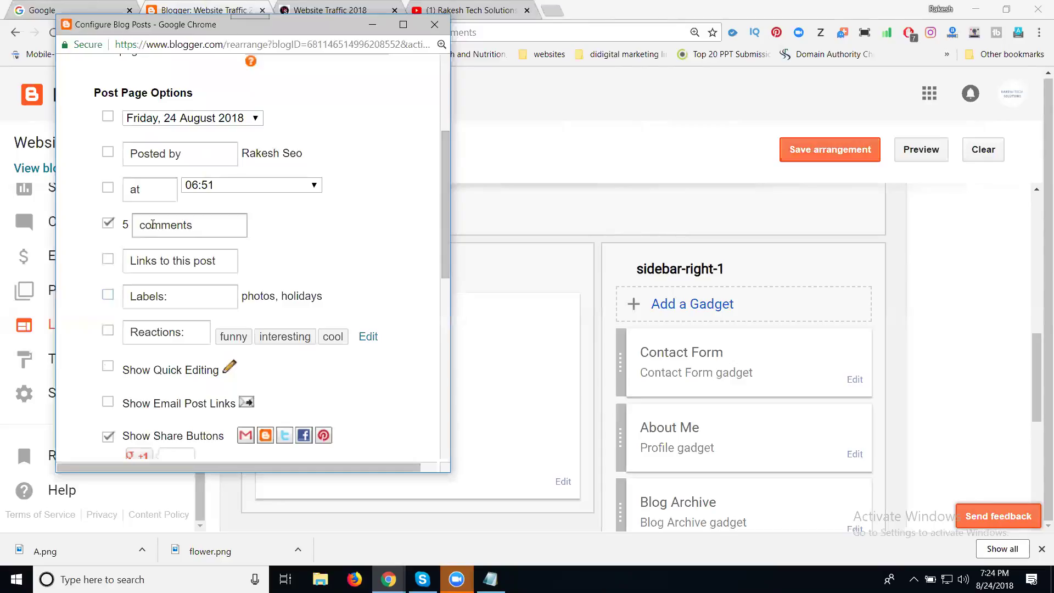
scroll(160, 308, down, 9)
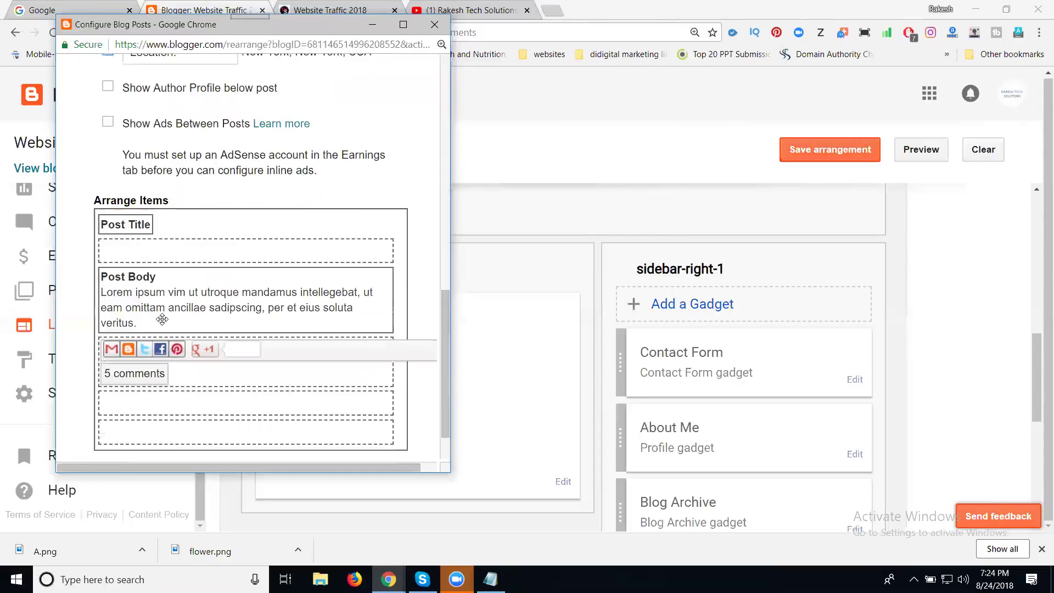
click(131, 415)
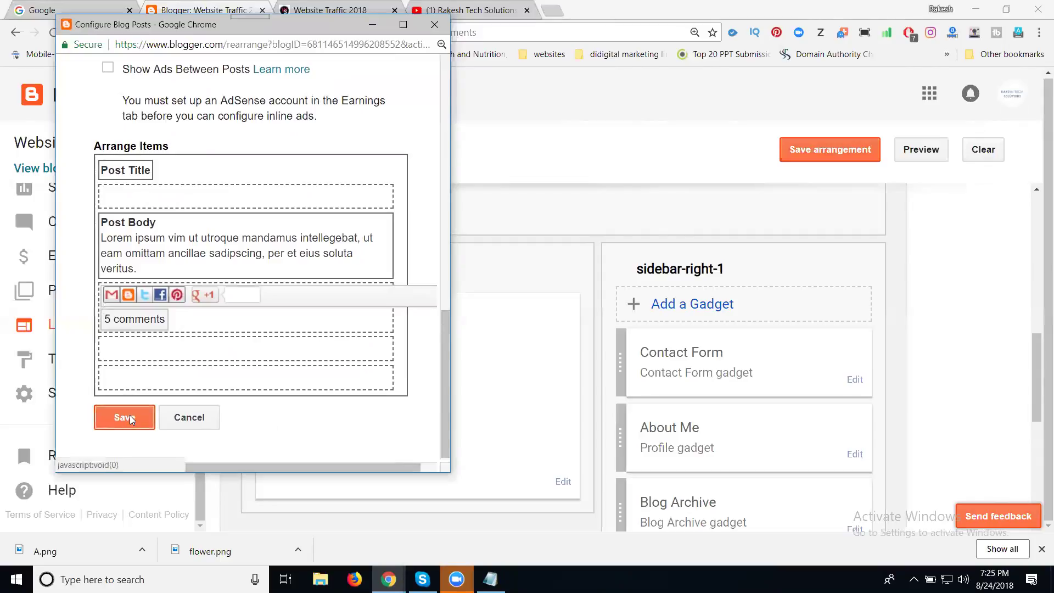
click(795, 157)
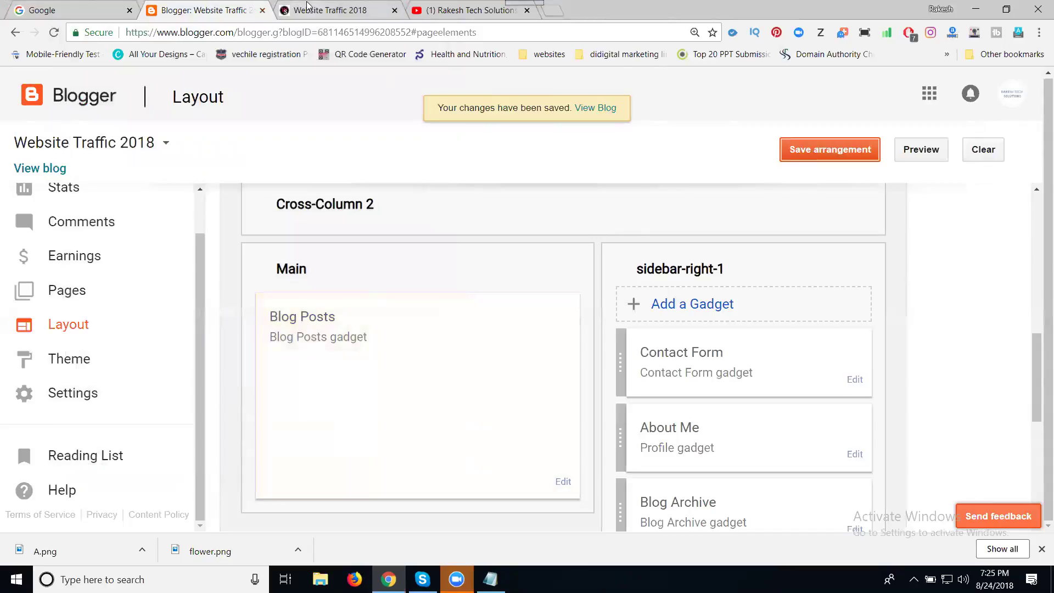
Reload the blog's home page and examine the area above the post, the details below it and the sidebar's Blog Archive.
click(308, 7)
scroll(206, 226, up, 5)
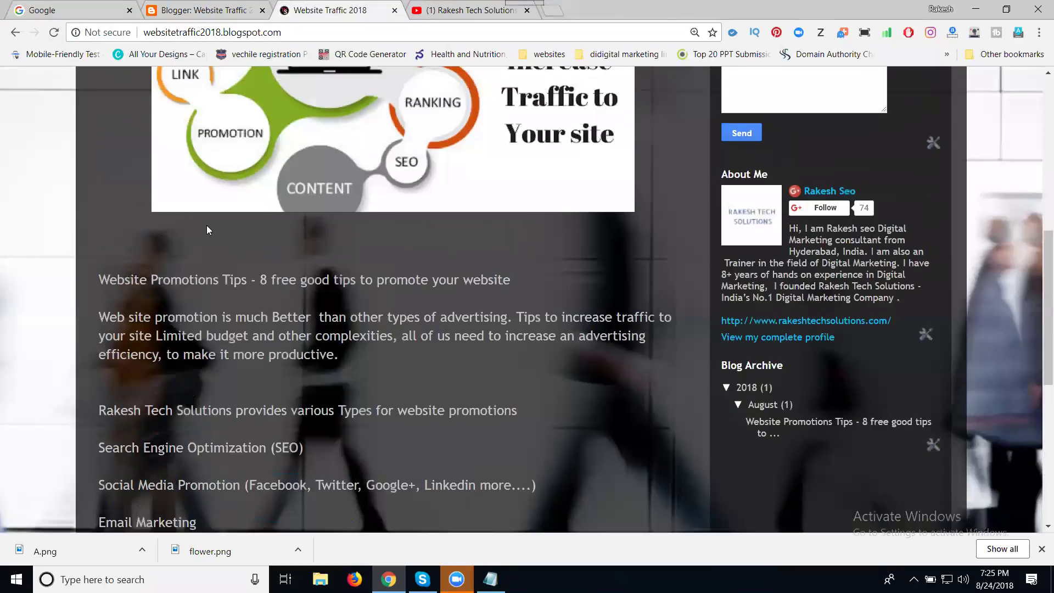
scroll(207, 225, up, 6)
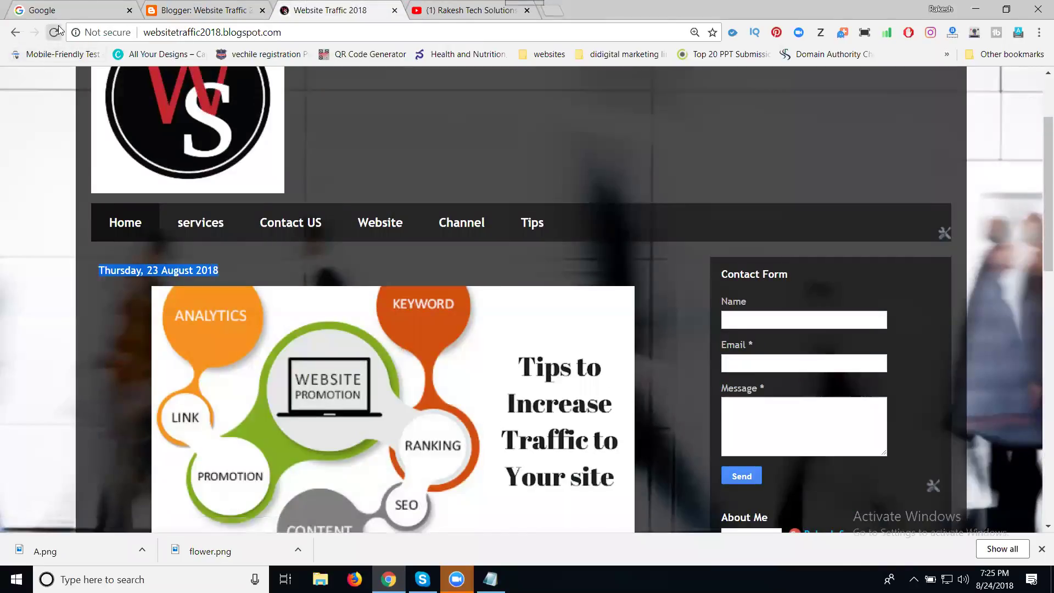
scroll(19, 197, down, 14)
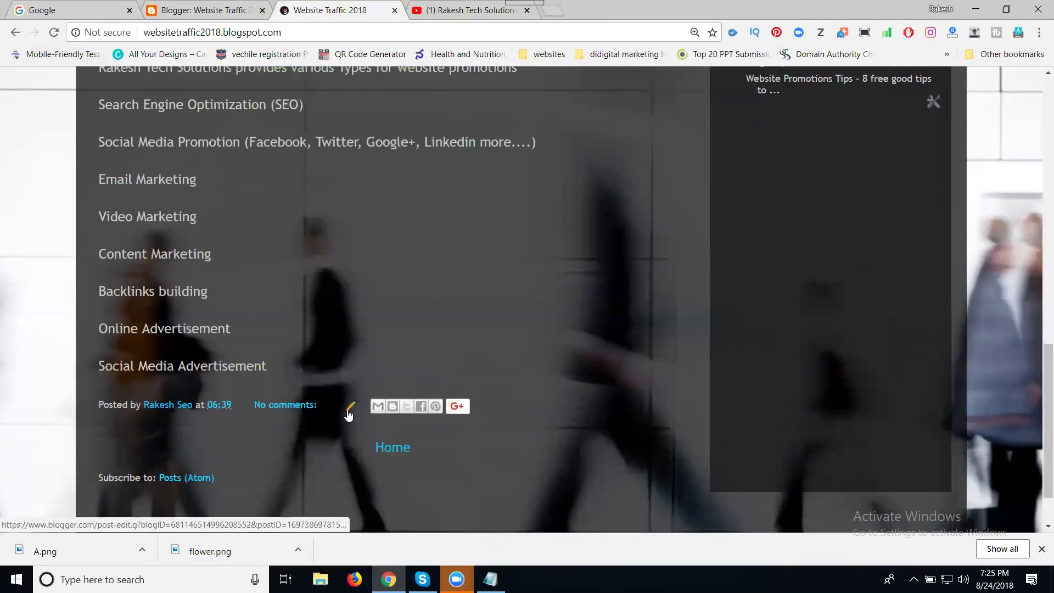
click(54, 34)
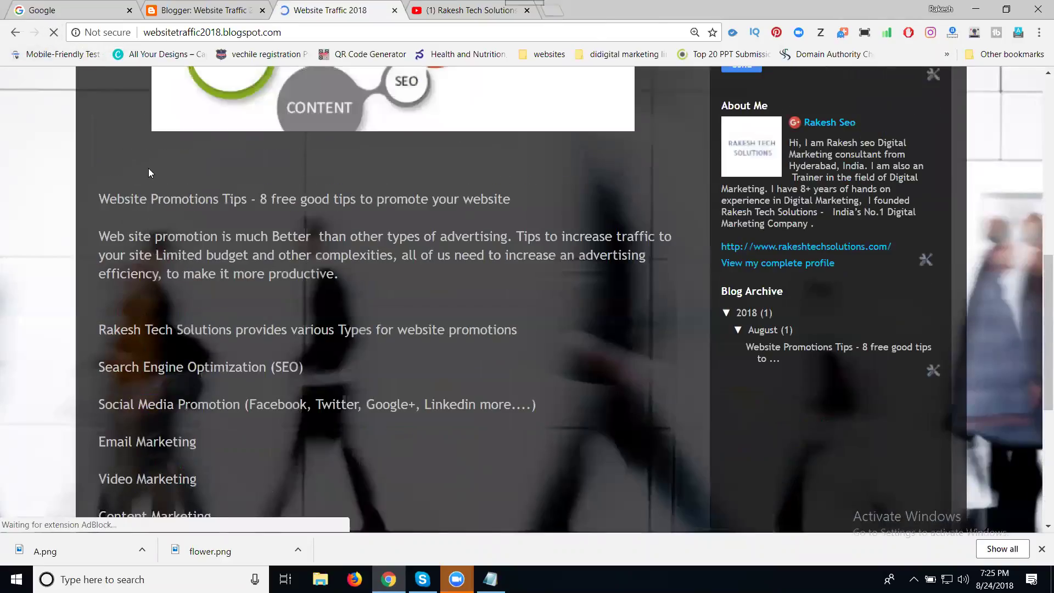
scroll(140, 220, up, 8)
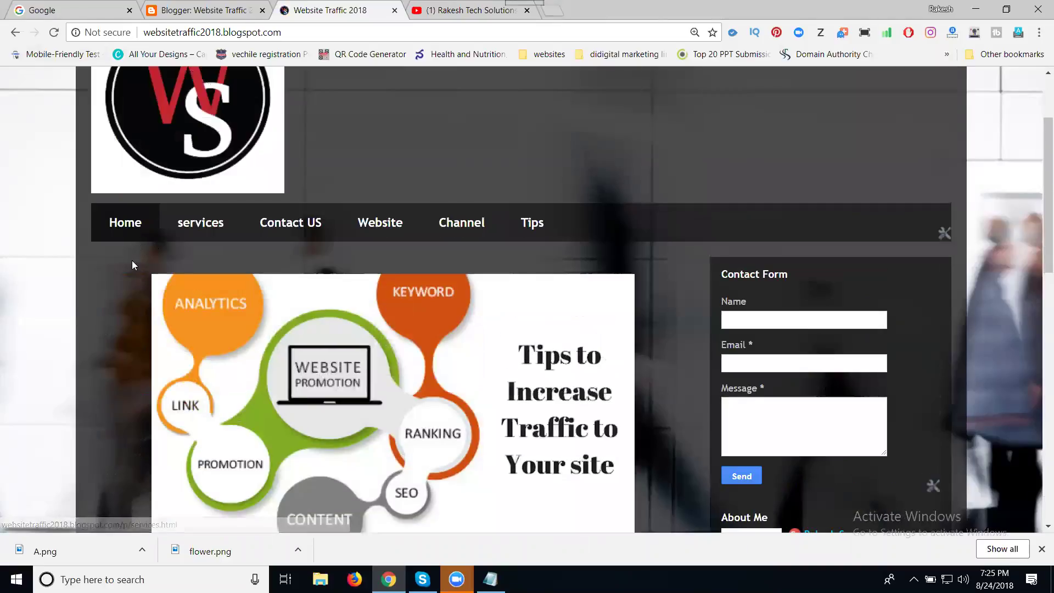
scroll(132, 261, down, 15)
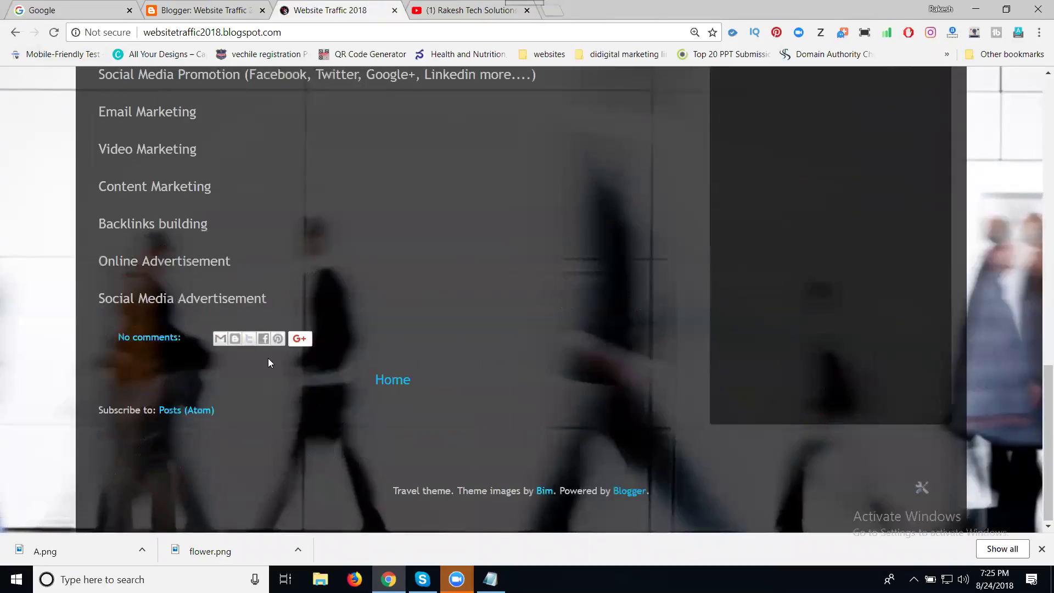
scroll(268, 363, up, 10)
scroll(269, 362, up, 2)
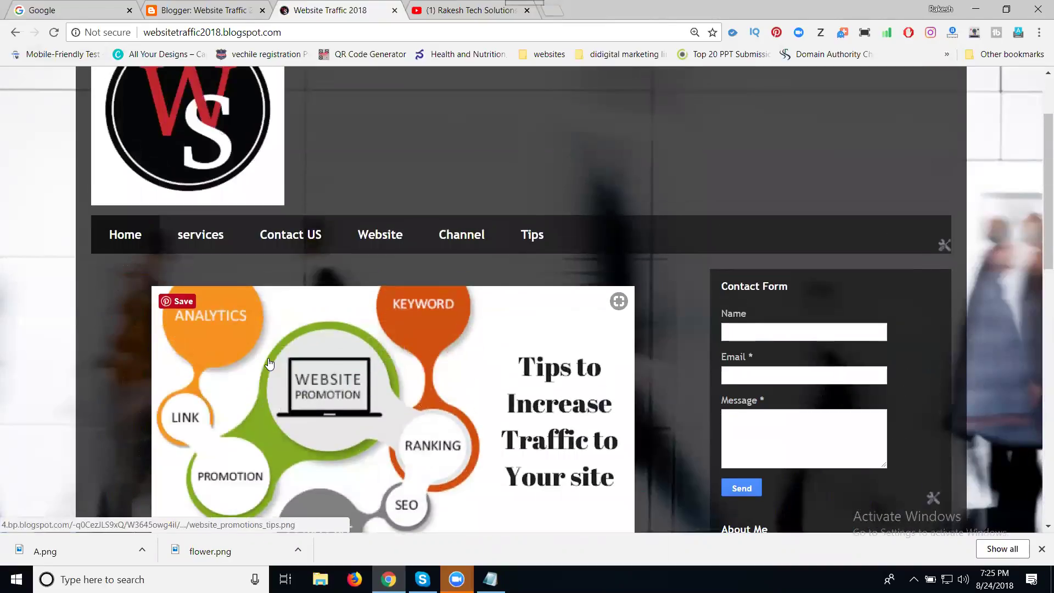
scroll(436, 265, down, 9)
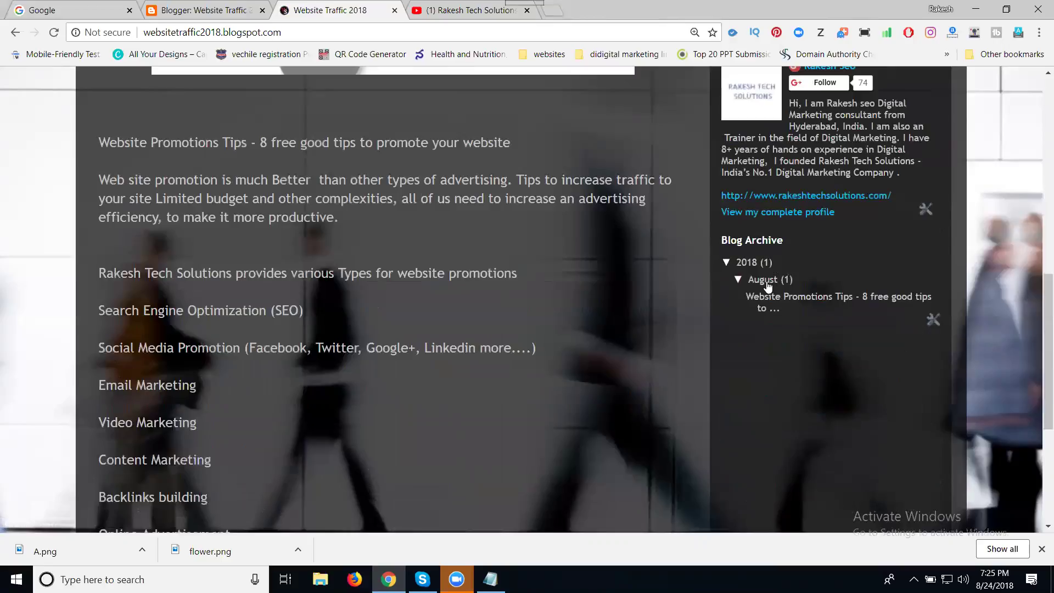
Remove the Blog Archive gadget from sidebar-right-1, confirm the removal and save the layout arrangement.
click(171, 9)
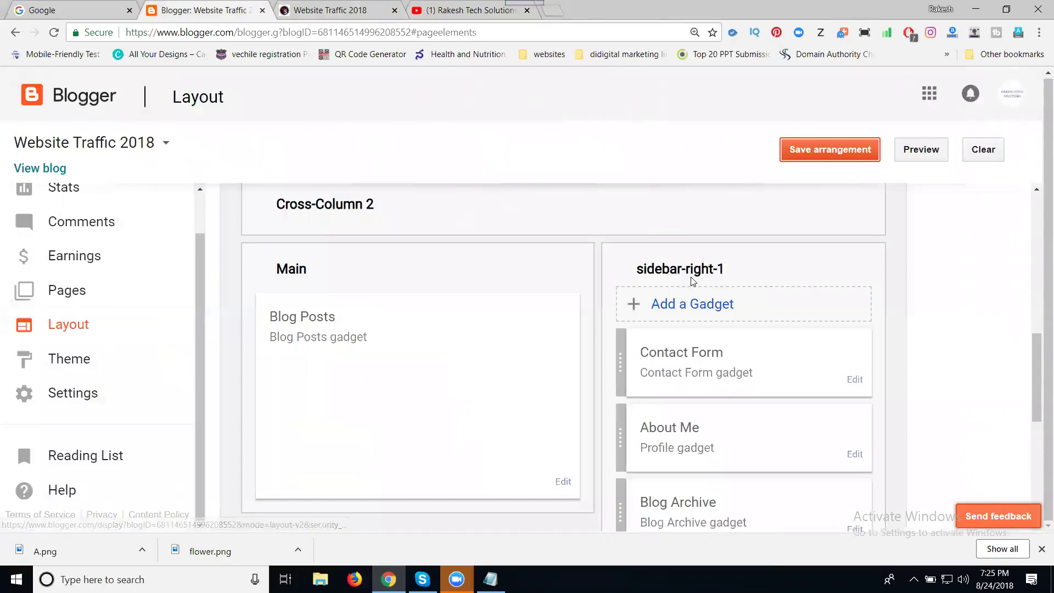
scroll(692, 280, down, 3)
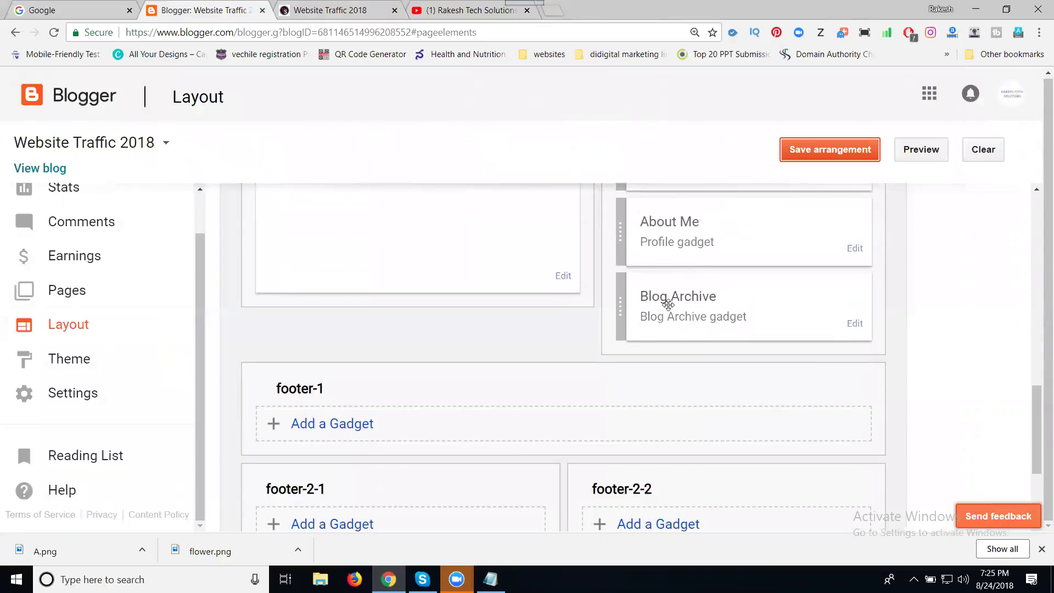
click(857, 333)
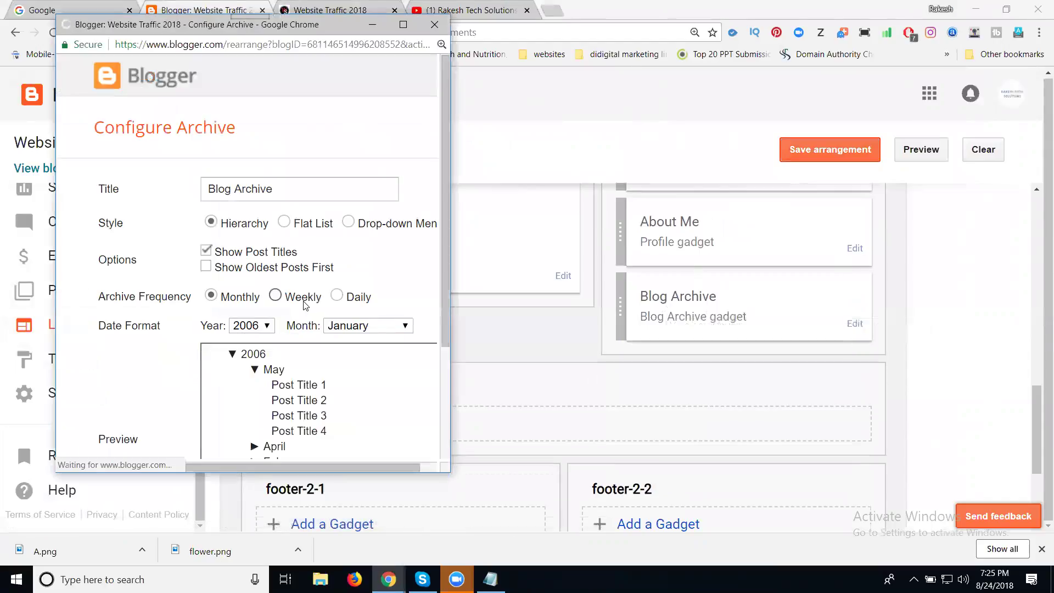
scroll(223, 319, down, 3)
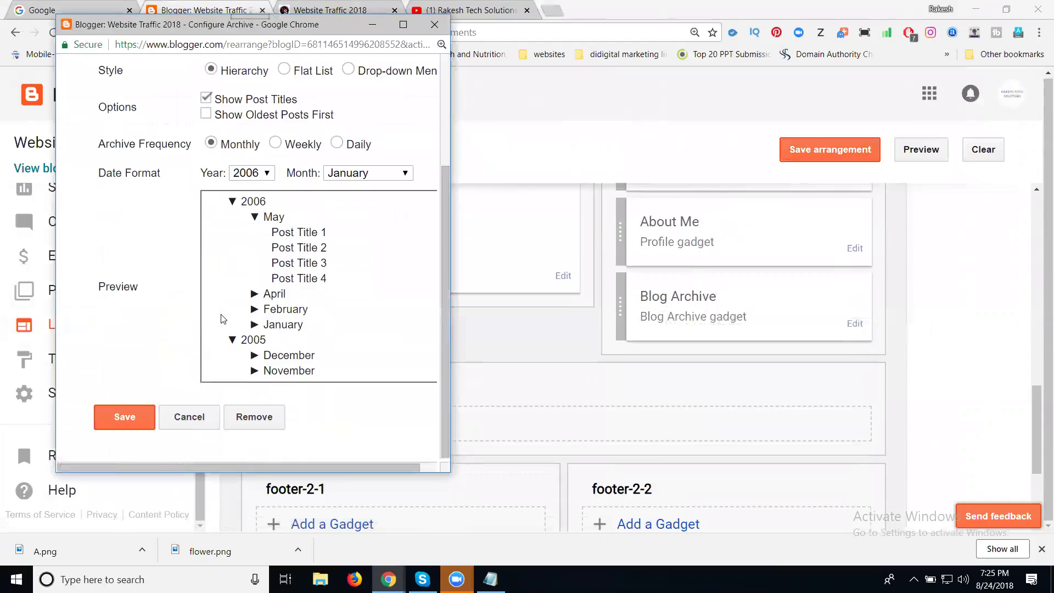
click(239, 412)
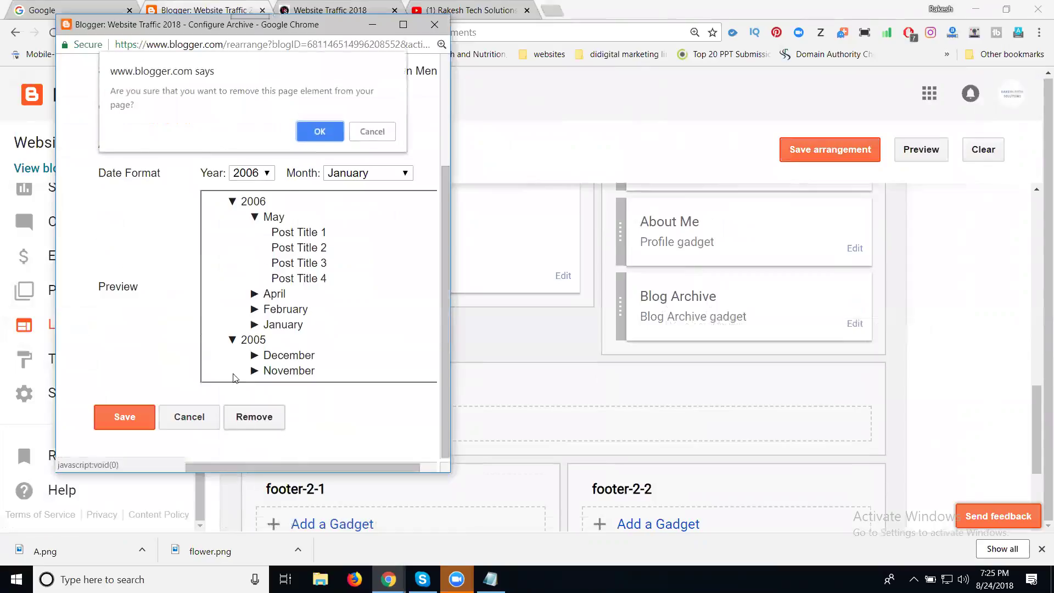
click(316, 130)
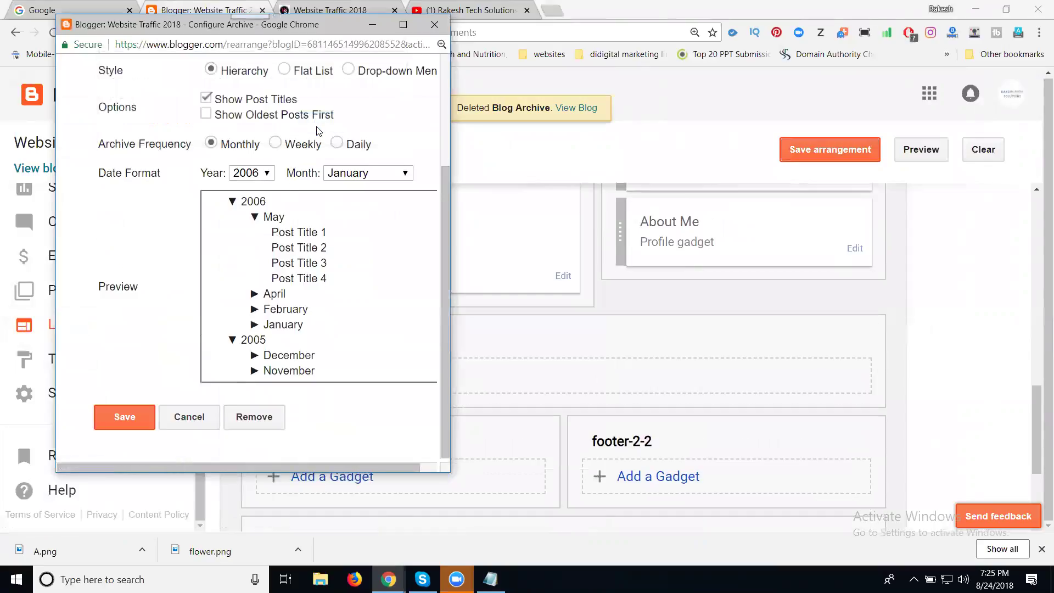
click(838, 151)
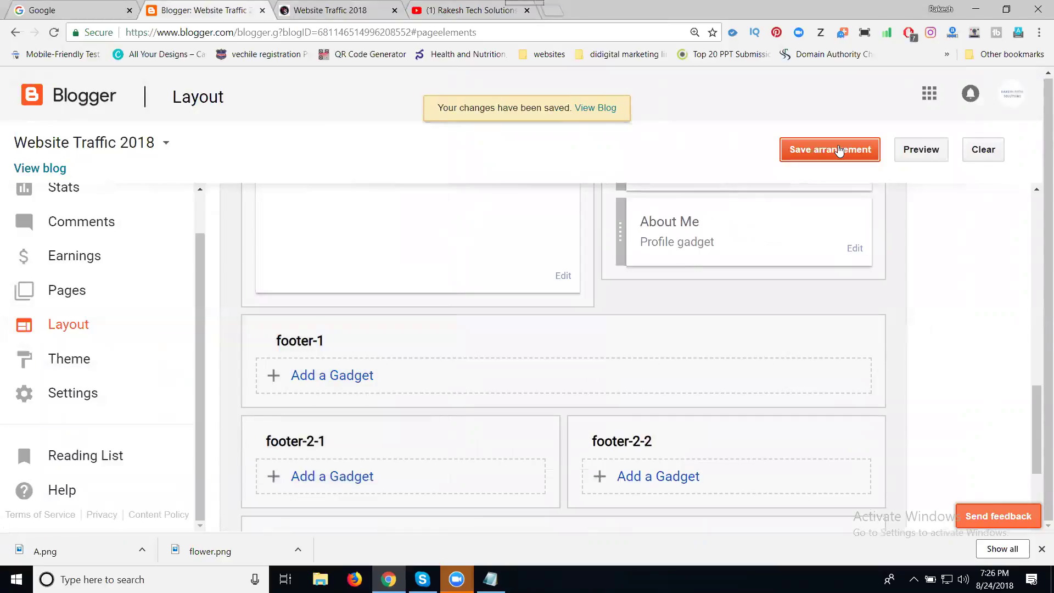
Reload the live blog and check the sidebar gadgets beside the post.
click(339, 14)
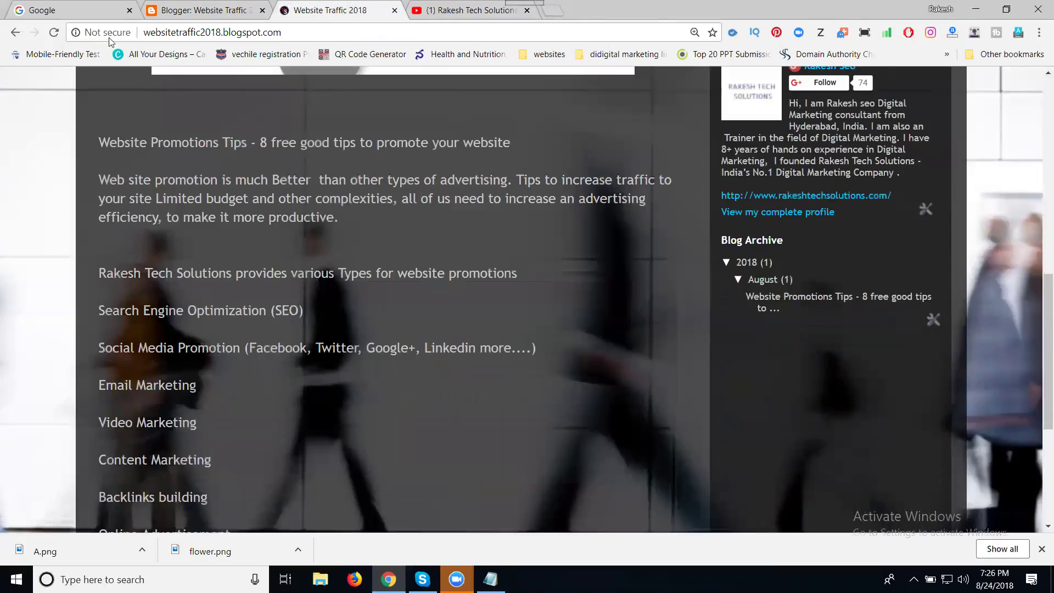
click(50, 33)
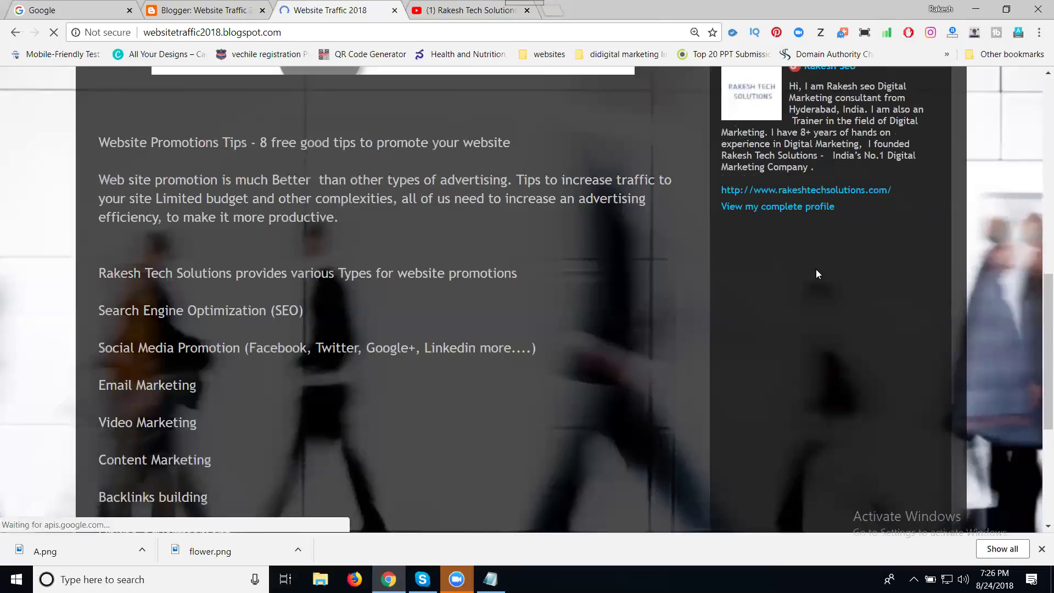
scroll(812, 242, up, 6)
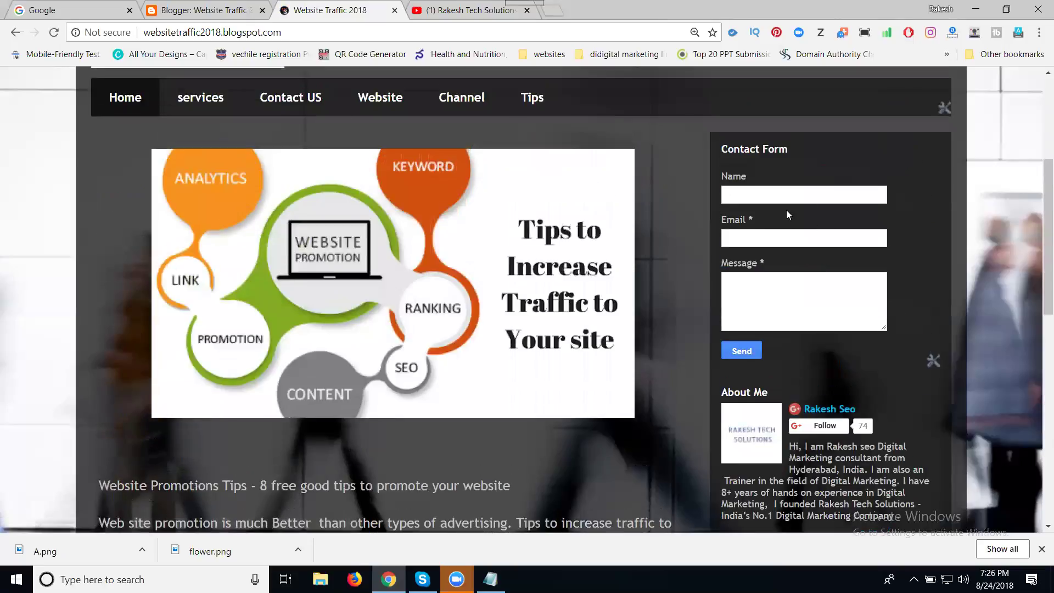
scroll(796, 208, down, 5)
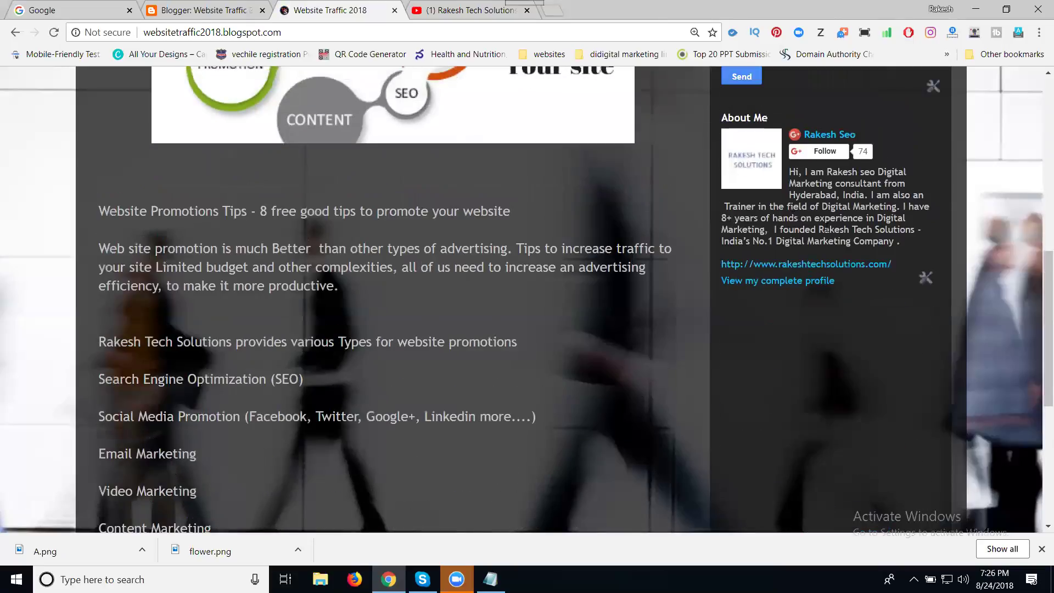
scroll(599, 236, up, 6)
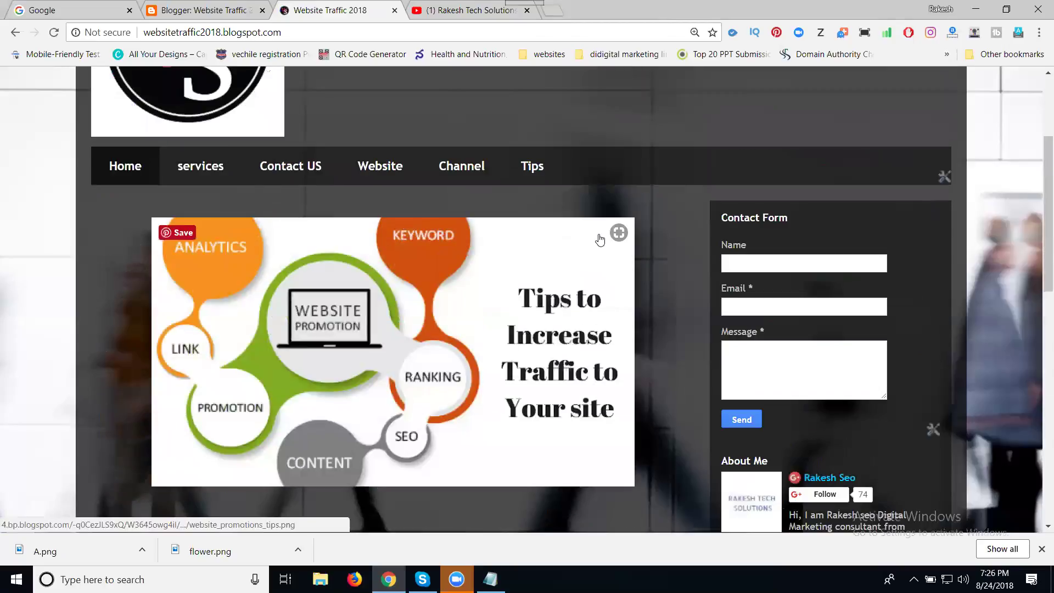